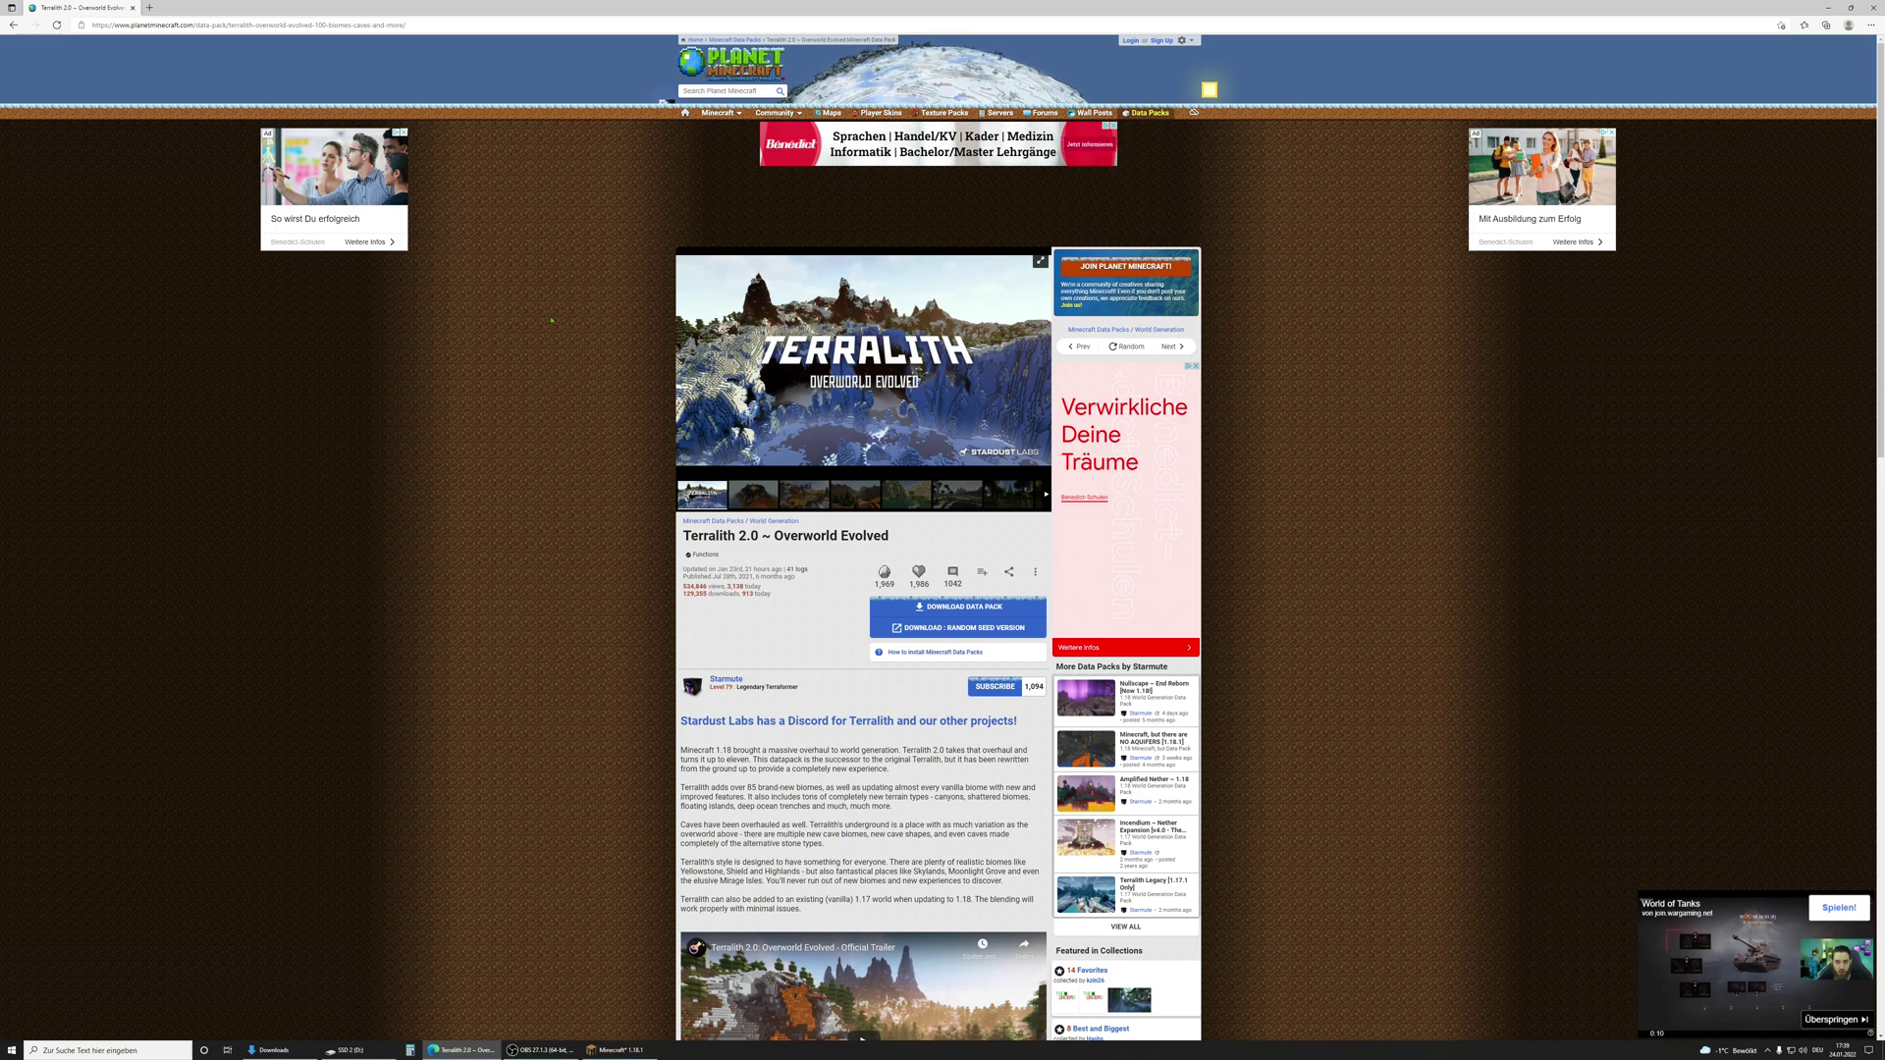
# Step: Download the standard Terralith 2.0 data pack from its Planet Minecraft page and check it in the Downloads folder
pyautogui.click(195, 25)
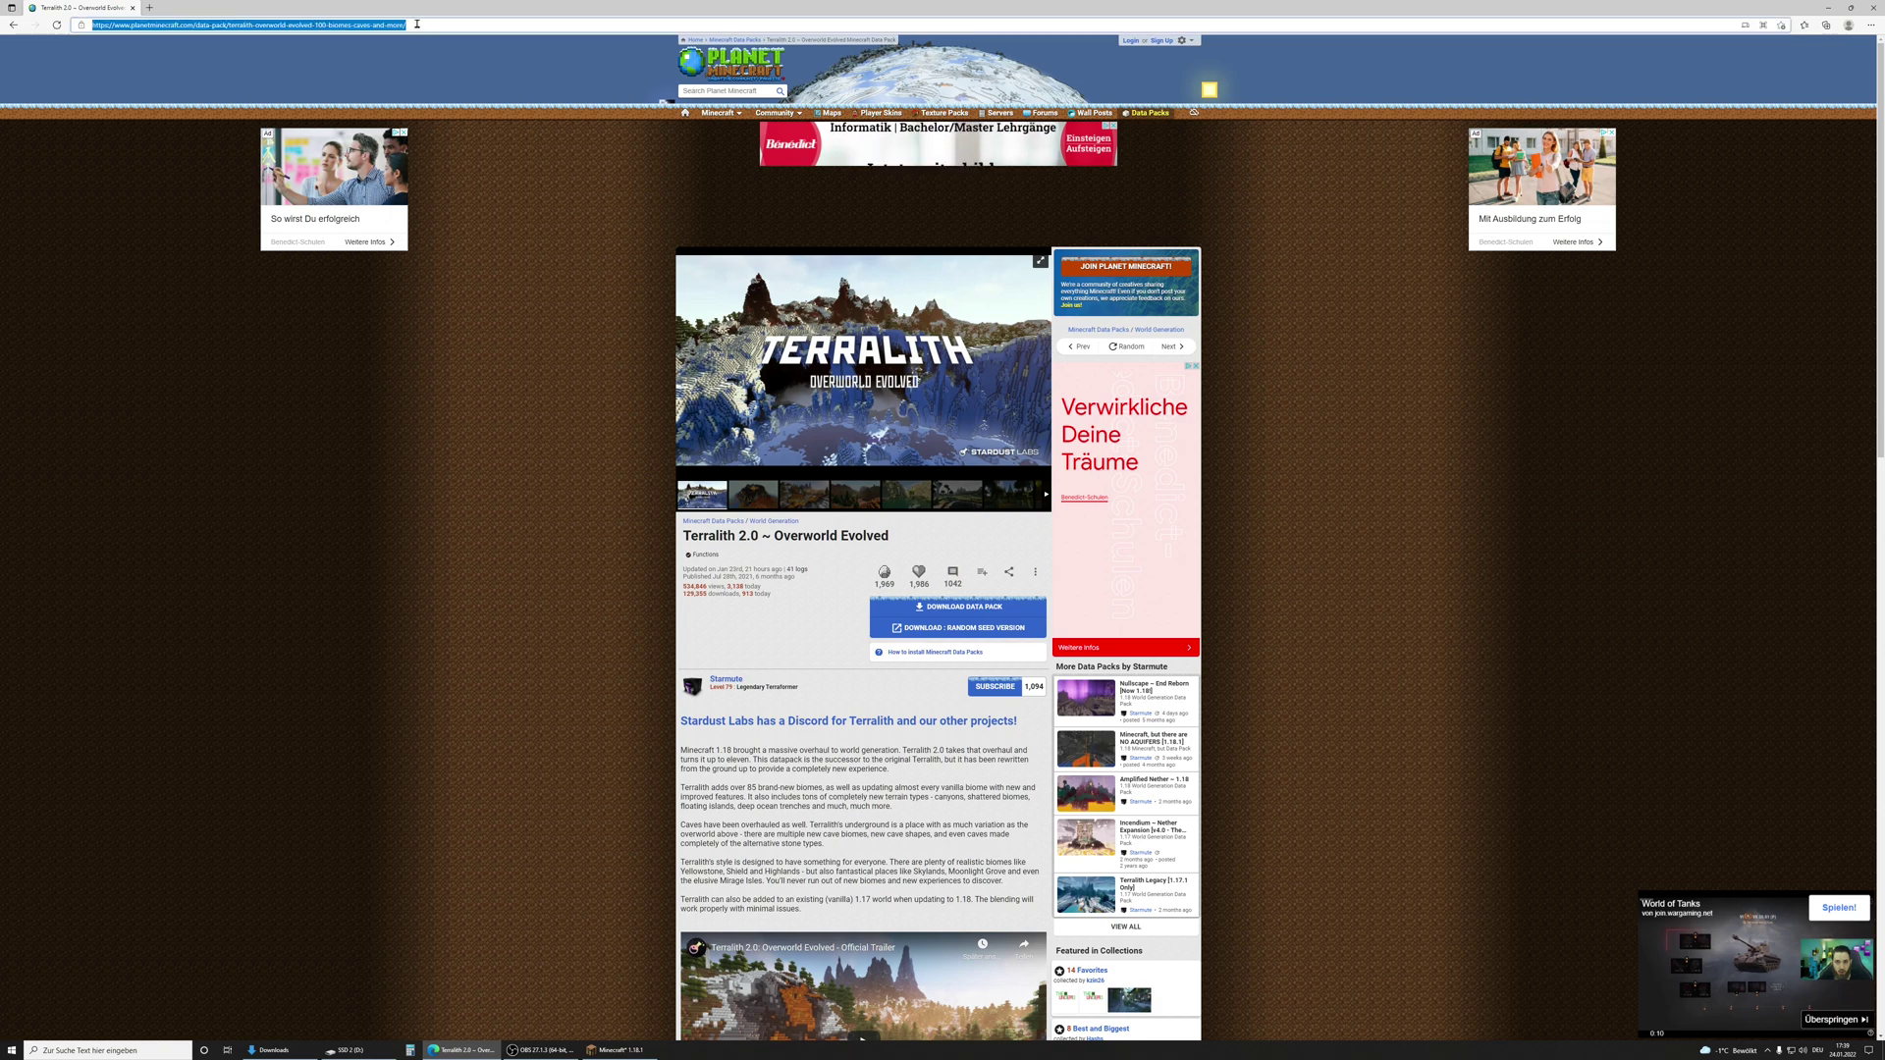
pyautogui.click(559, 263)
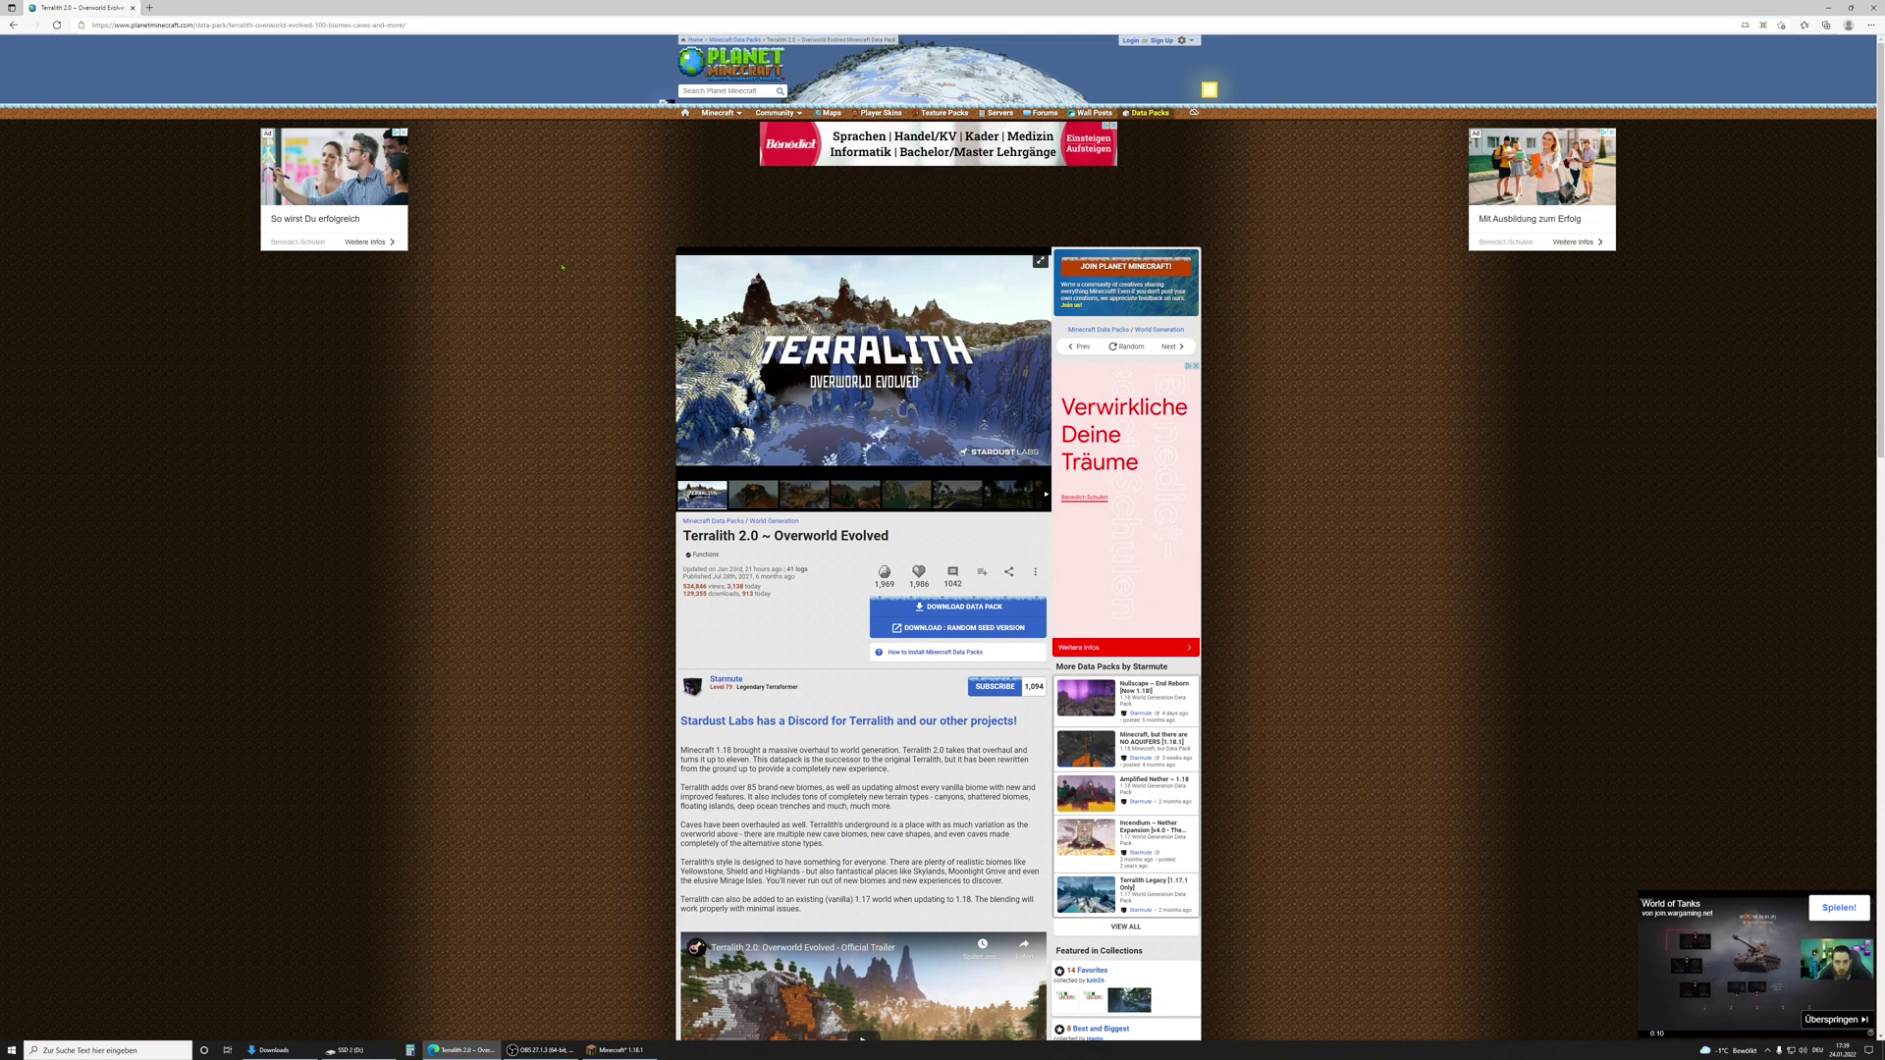
pyautogui.click(1002, 609)
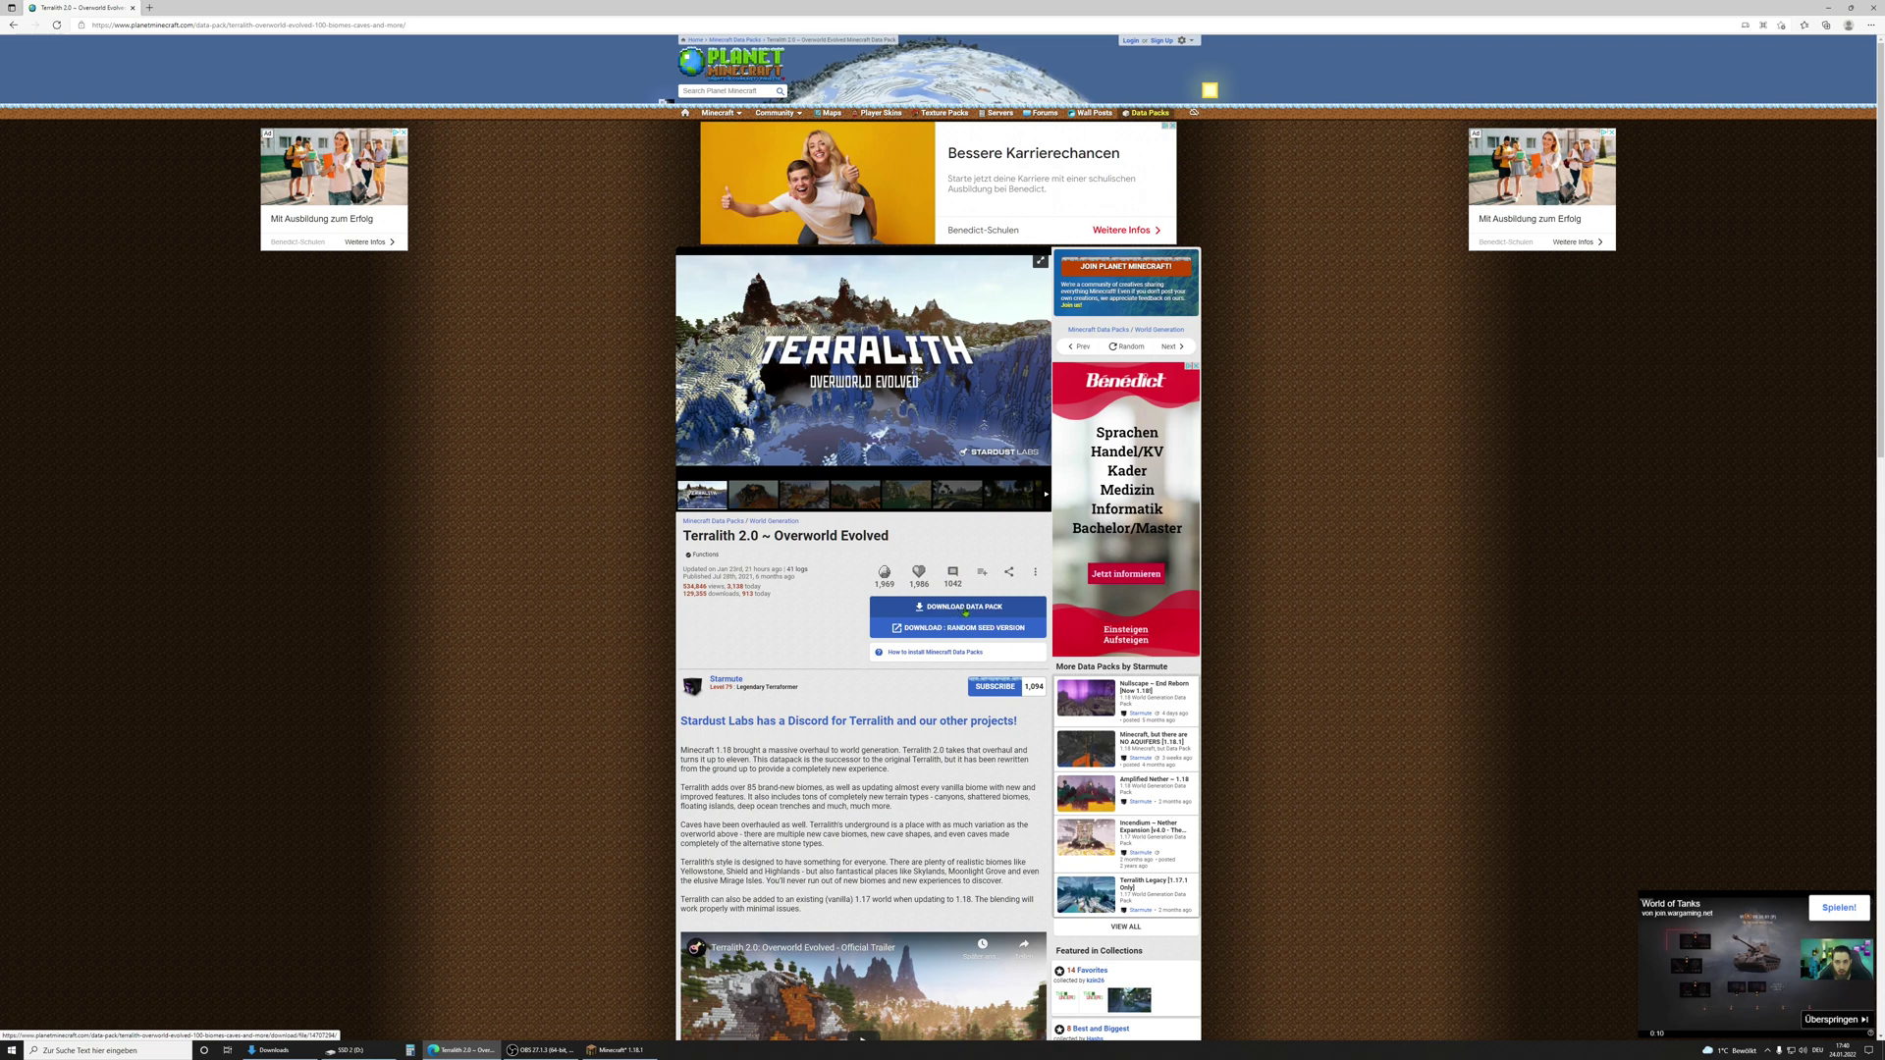
pyautogui.click(962, 607)
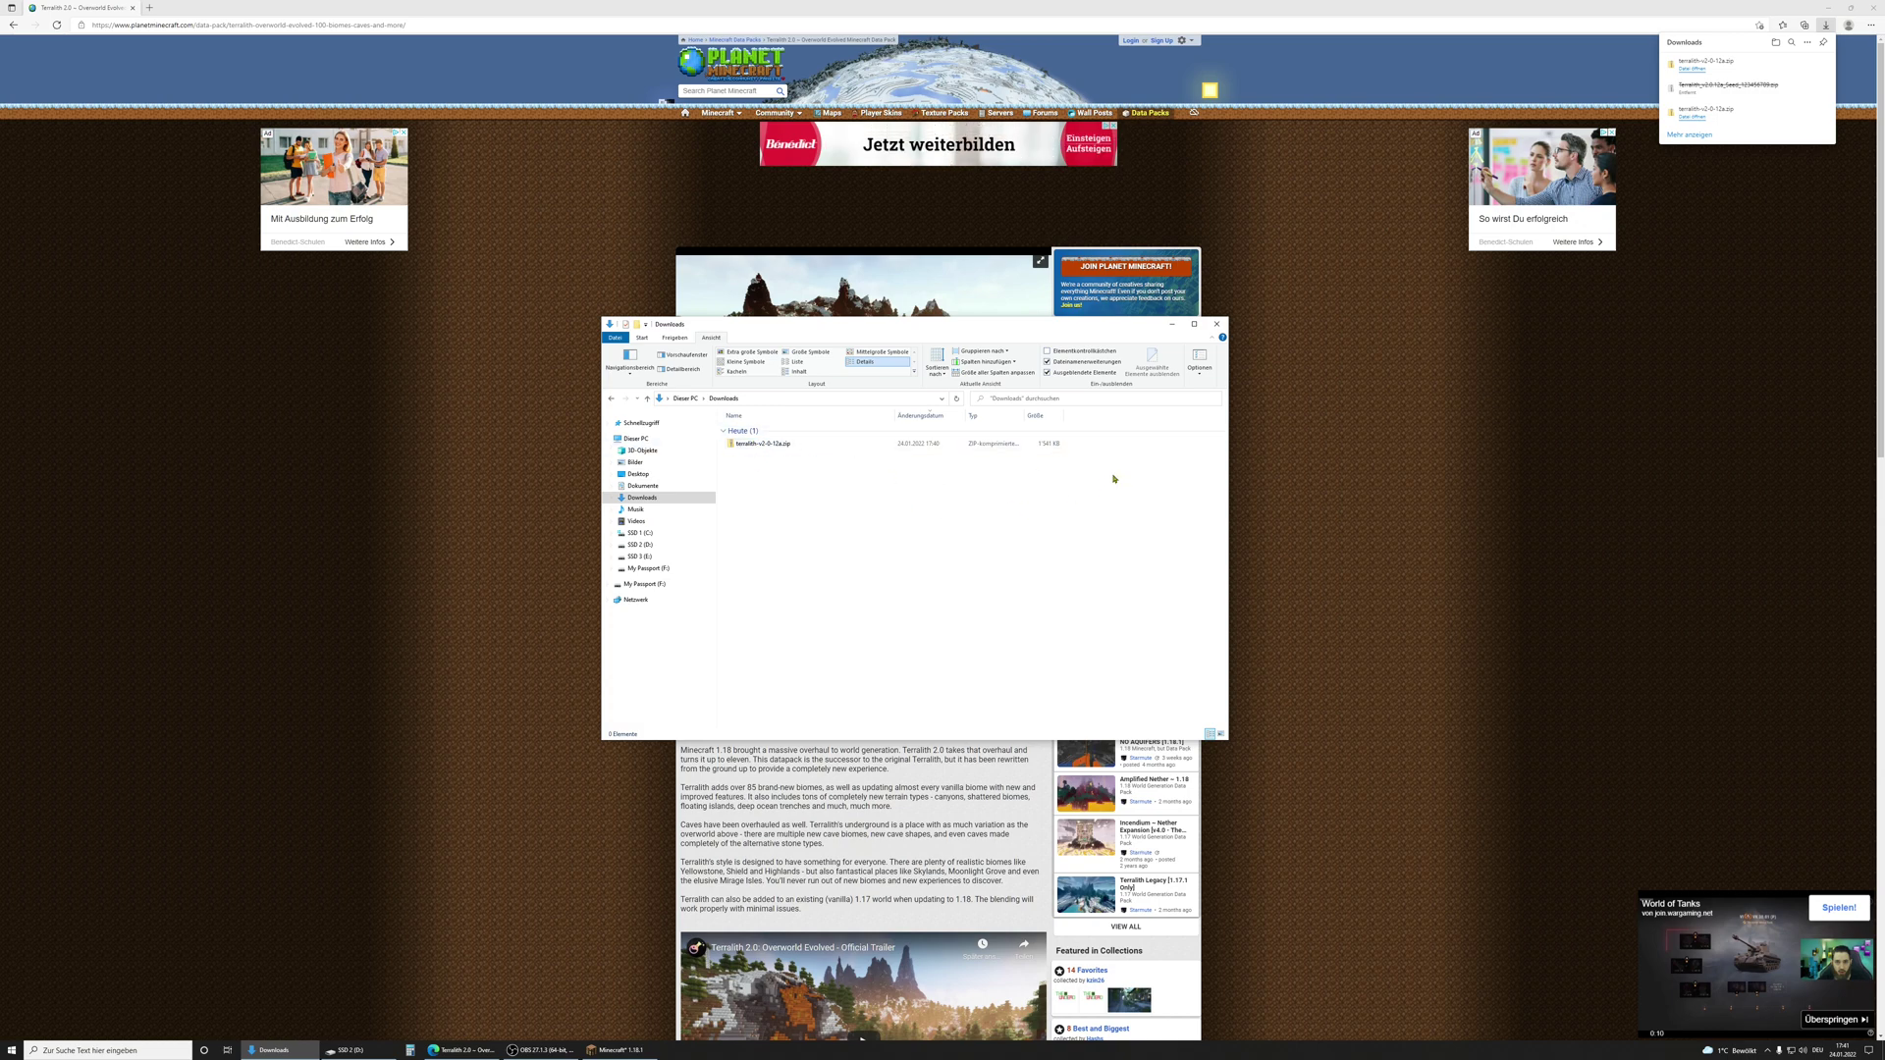
pyautogui.click(1174, 325)
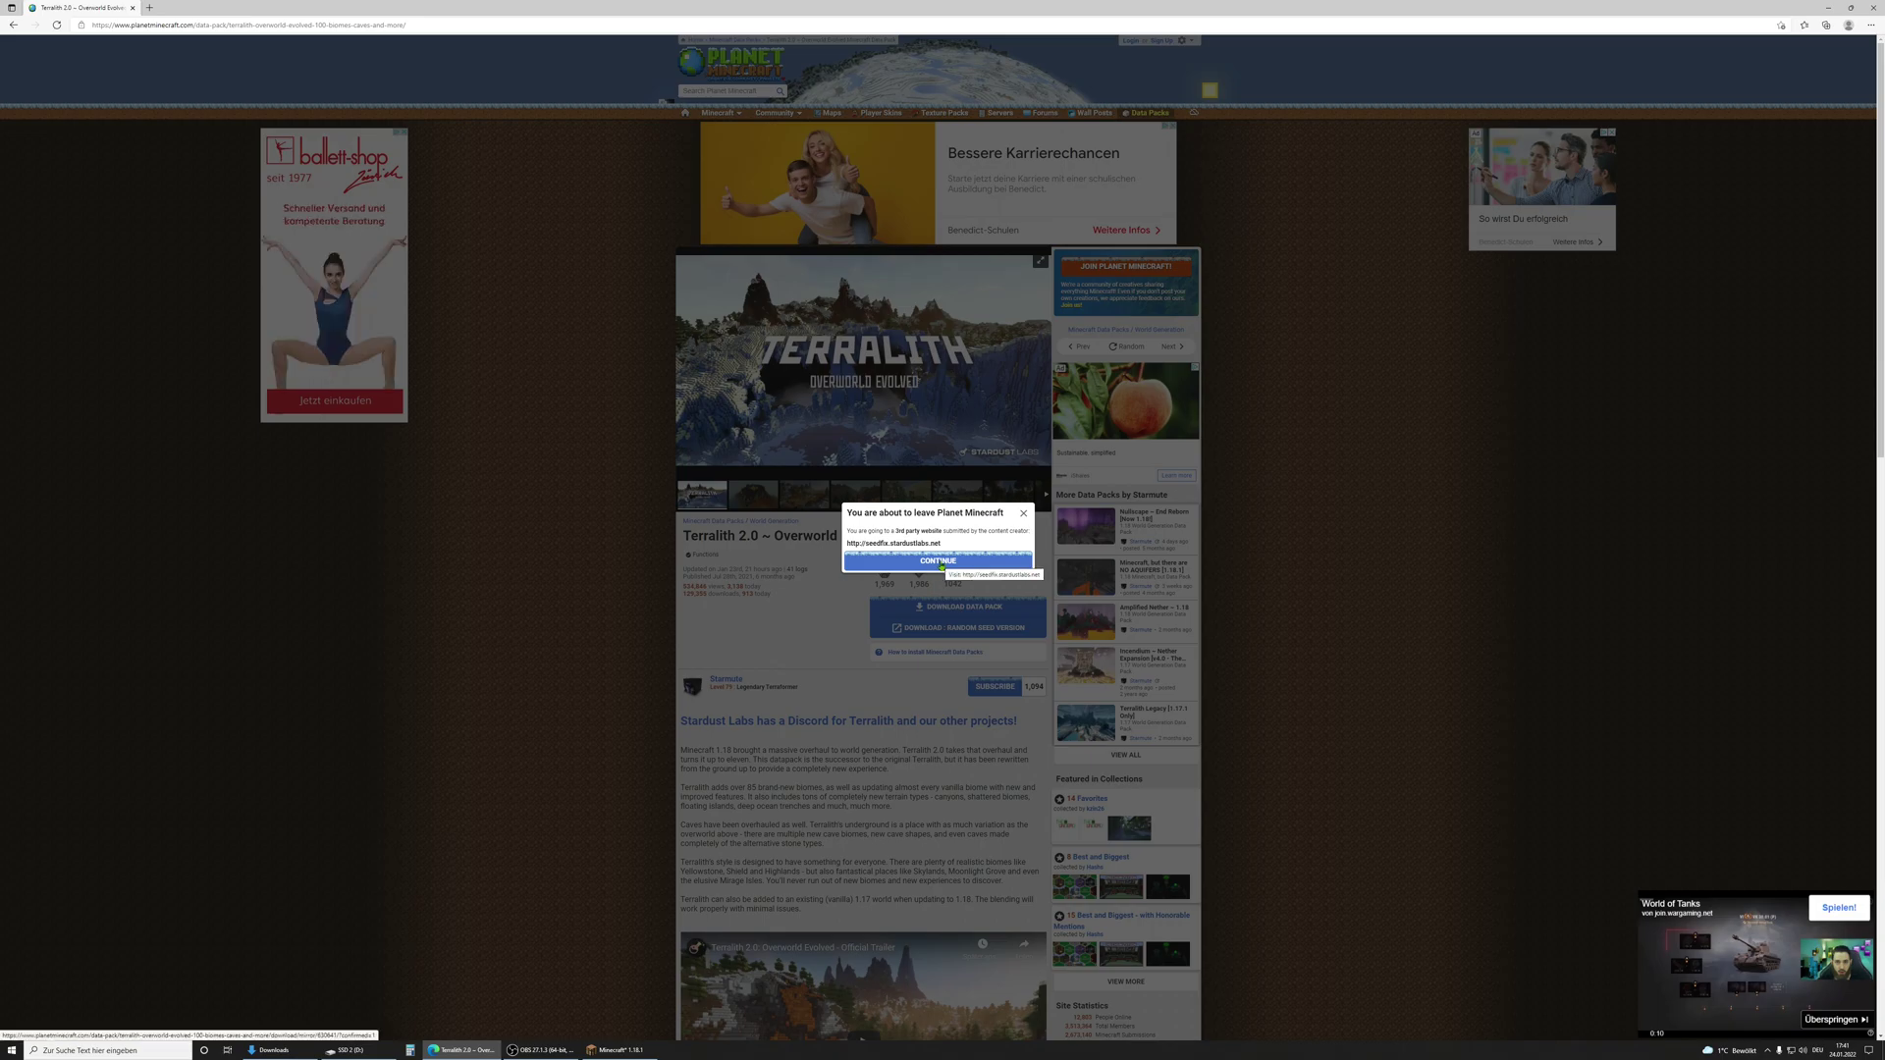
# Step: Continue to the external Terralith Seed Fixer site for the random seed version and inspect its seed entry
pyautogui.click(941, 566)
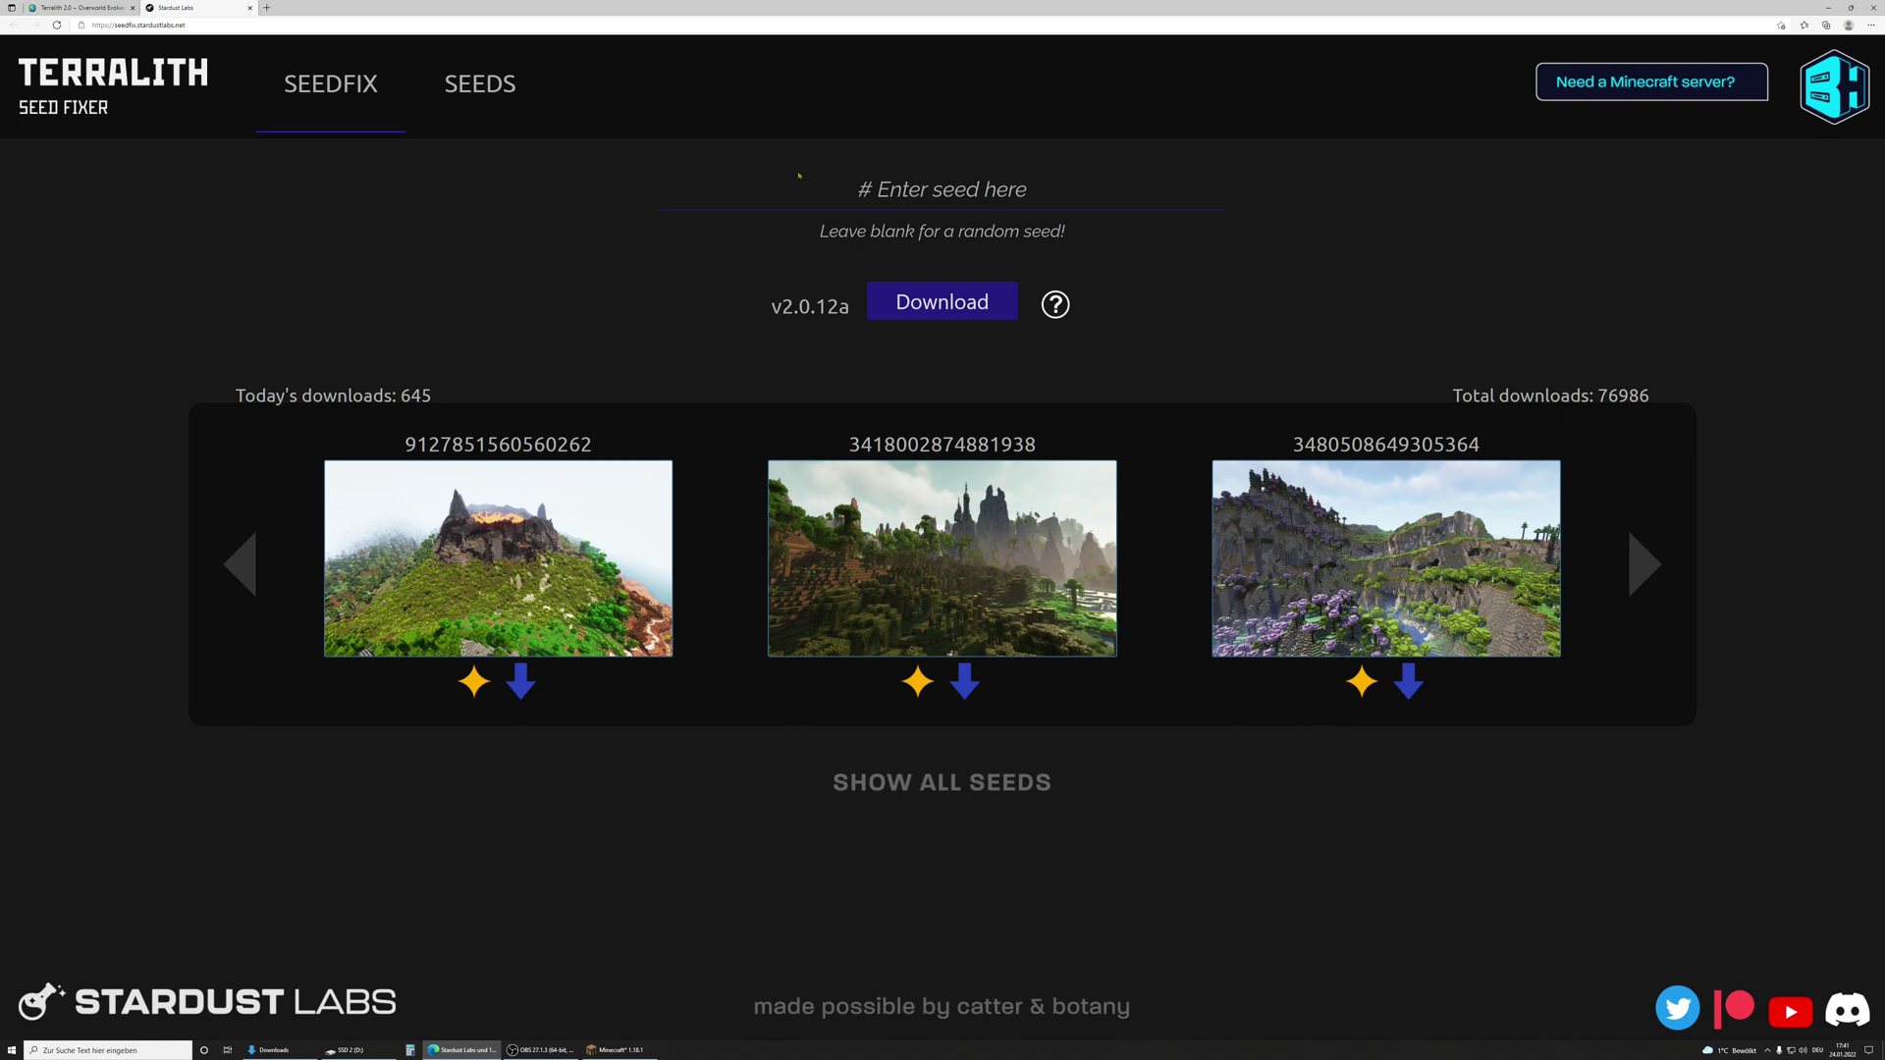
pyautogui.click(943, 189)
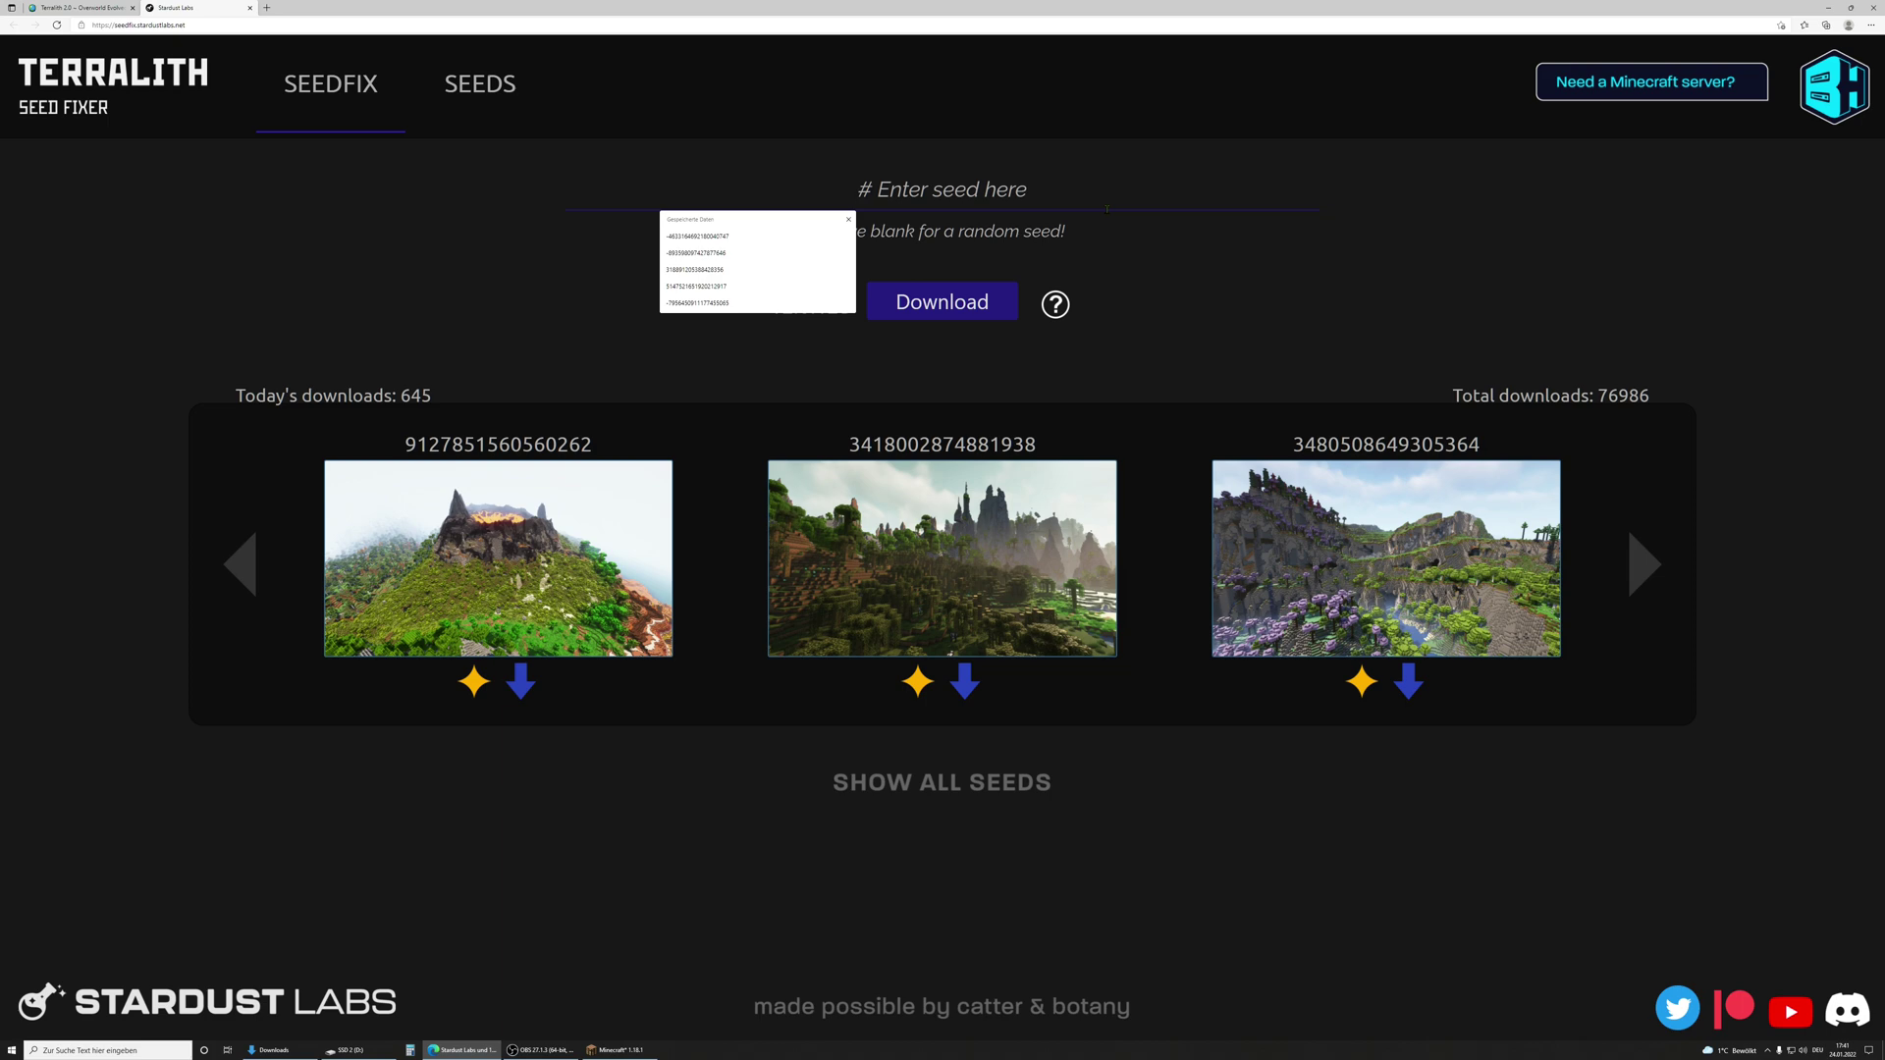
pyautogui.click(1279, 246)
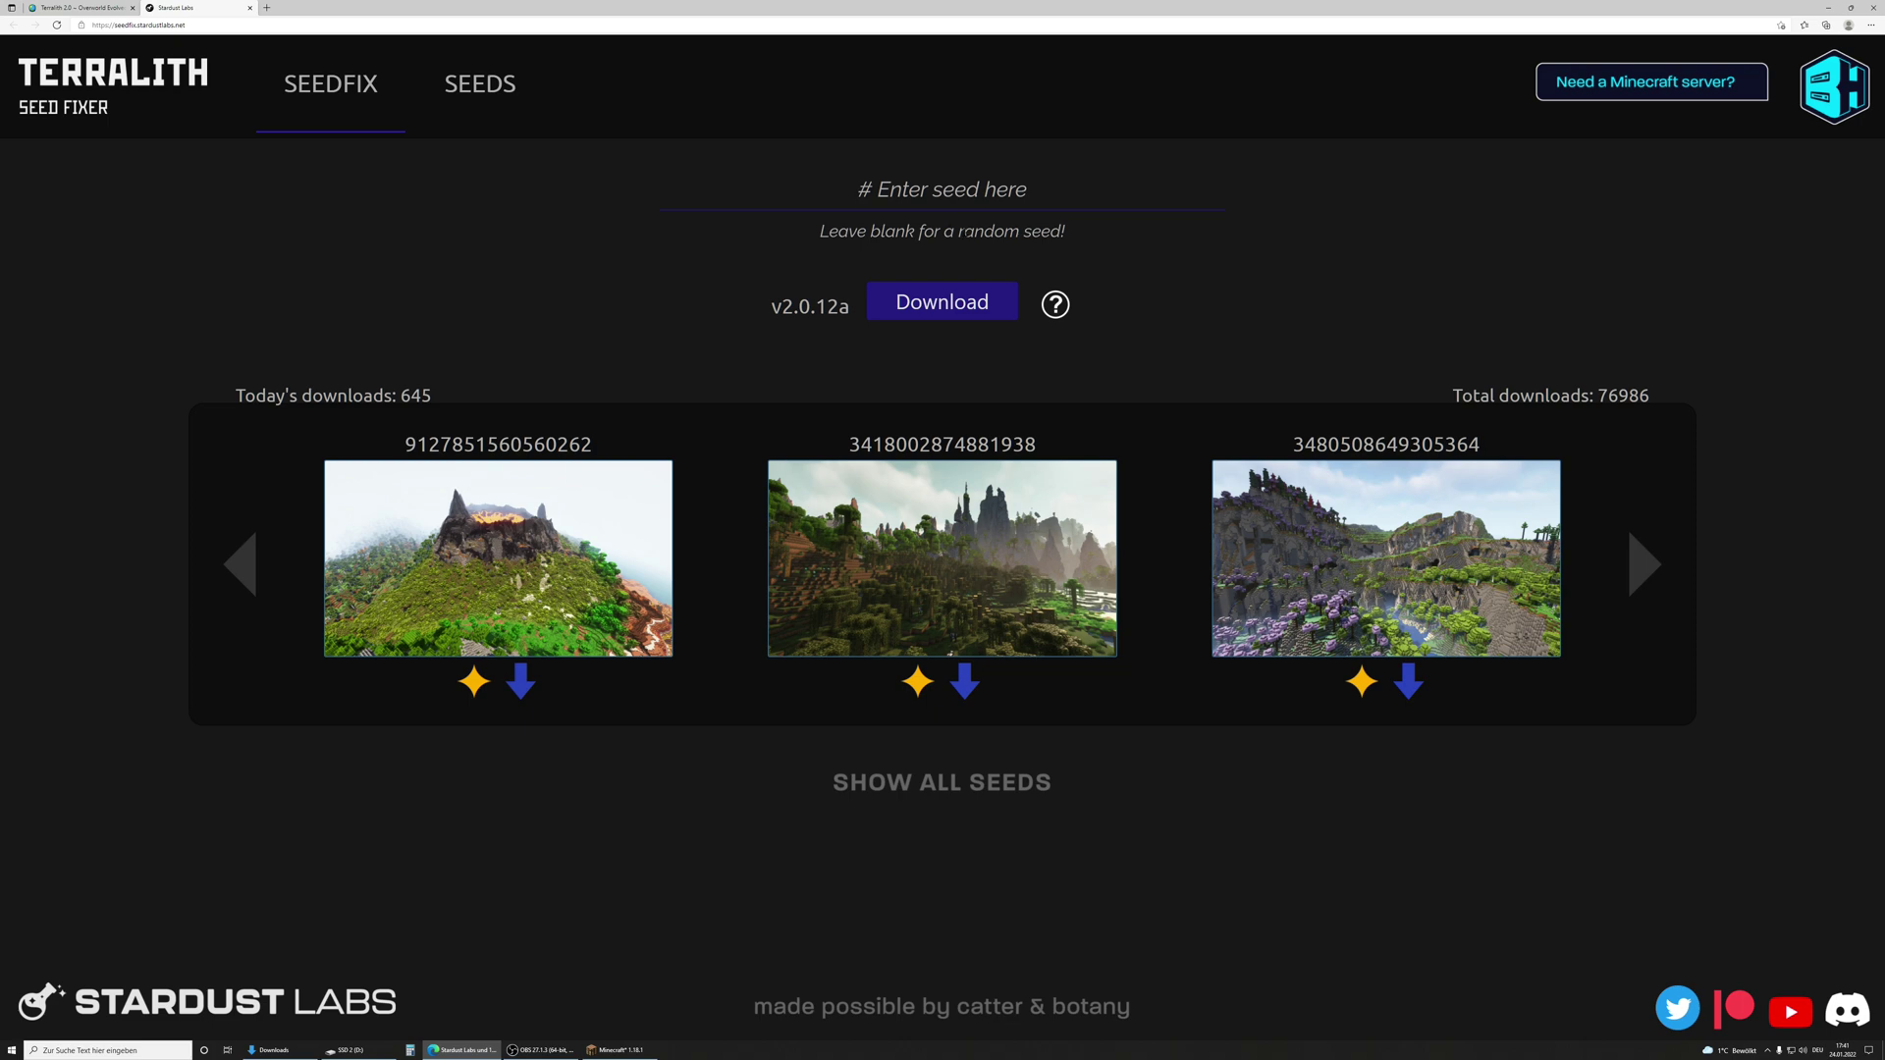
# Step: Look through the featured Terralith seeds in the Seed Fixer carousel
pyautogui.click(1656, 570)
pyautogui.click(1647, 569)
pyautogui.click(1645, 570)
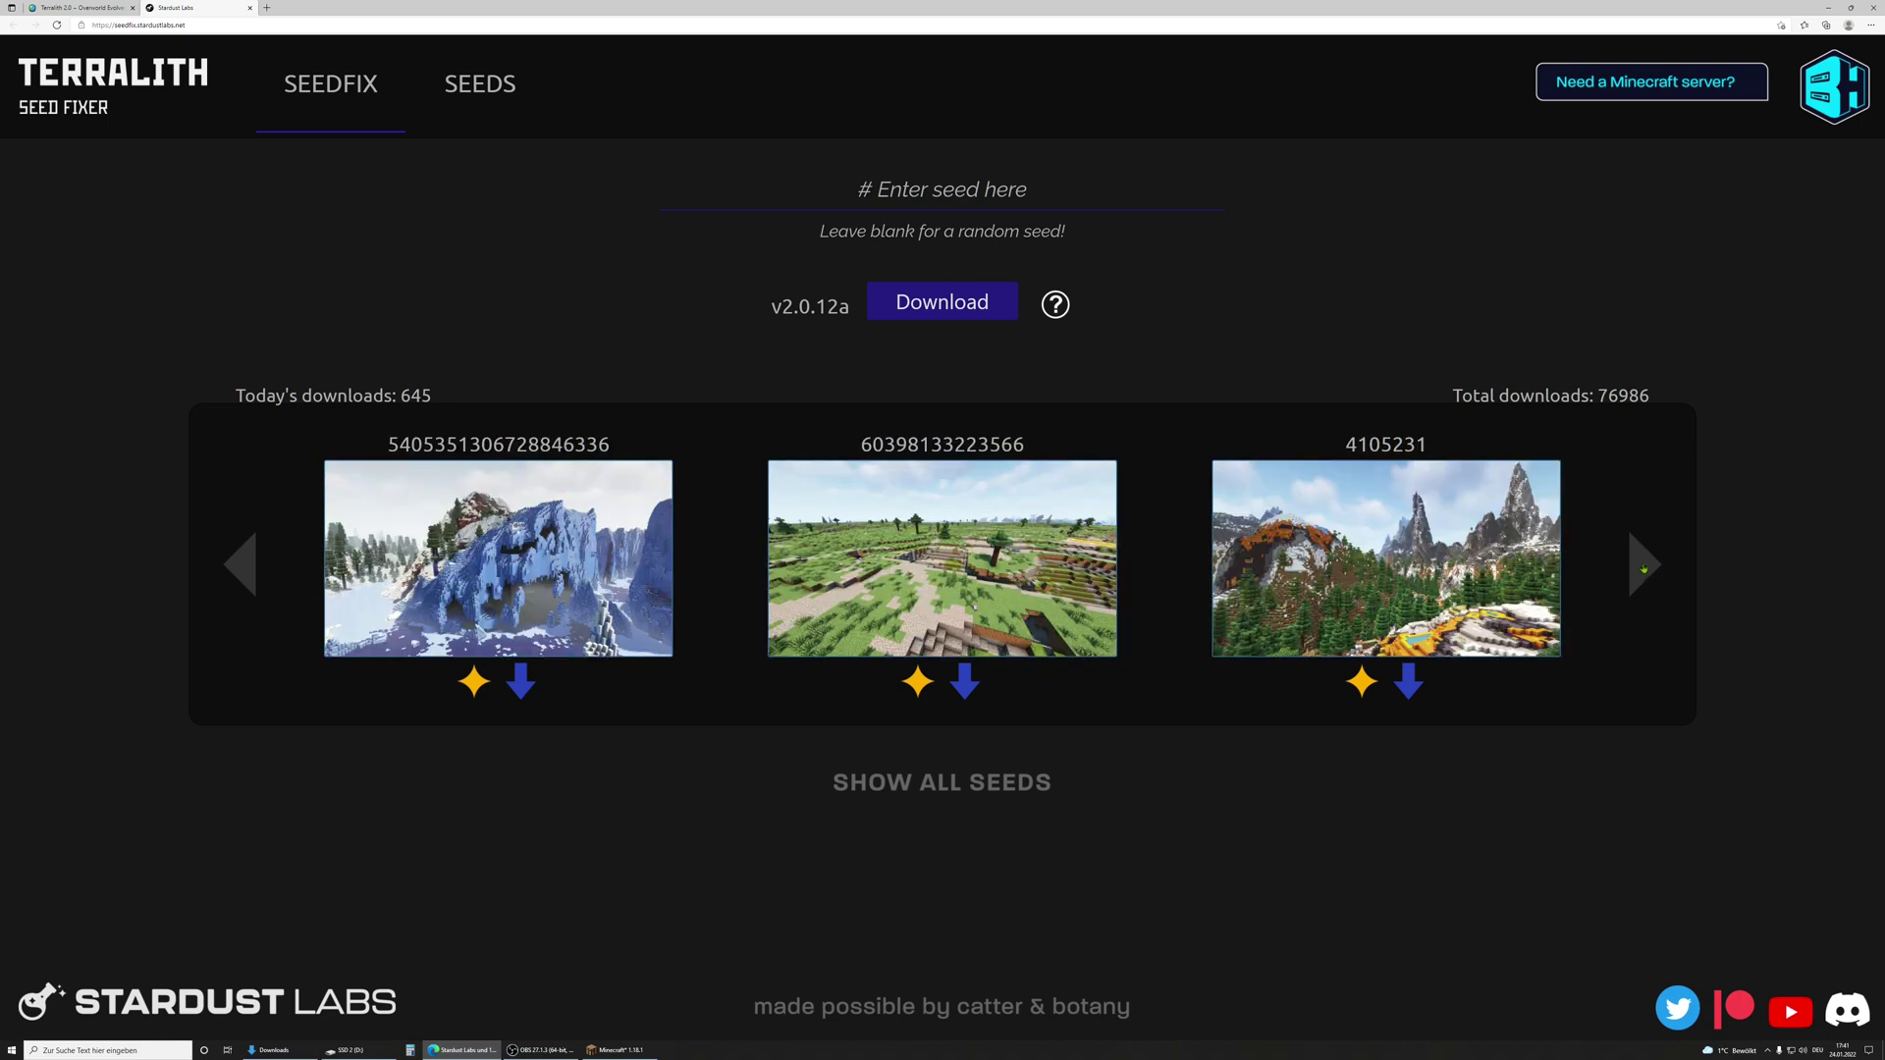
pyautogui.click(1645, 570)
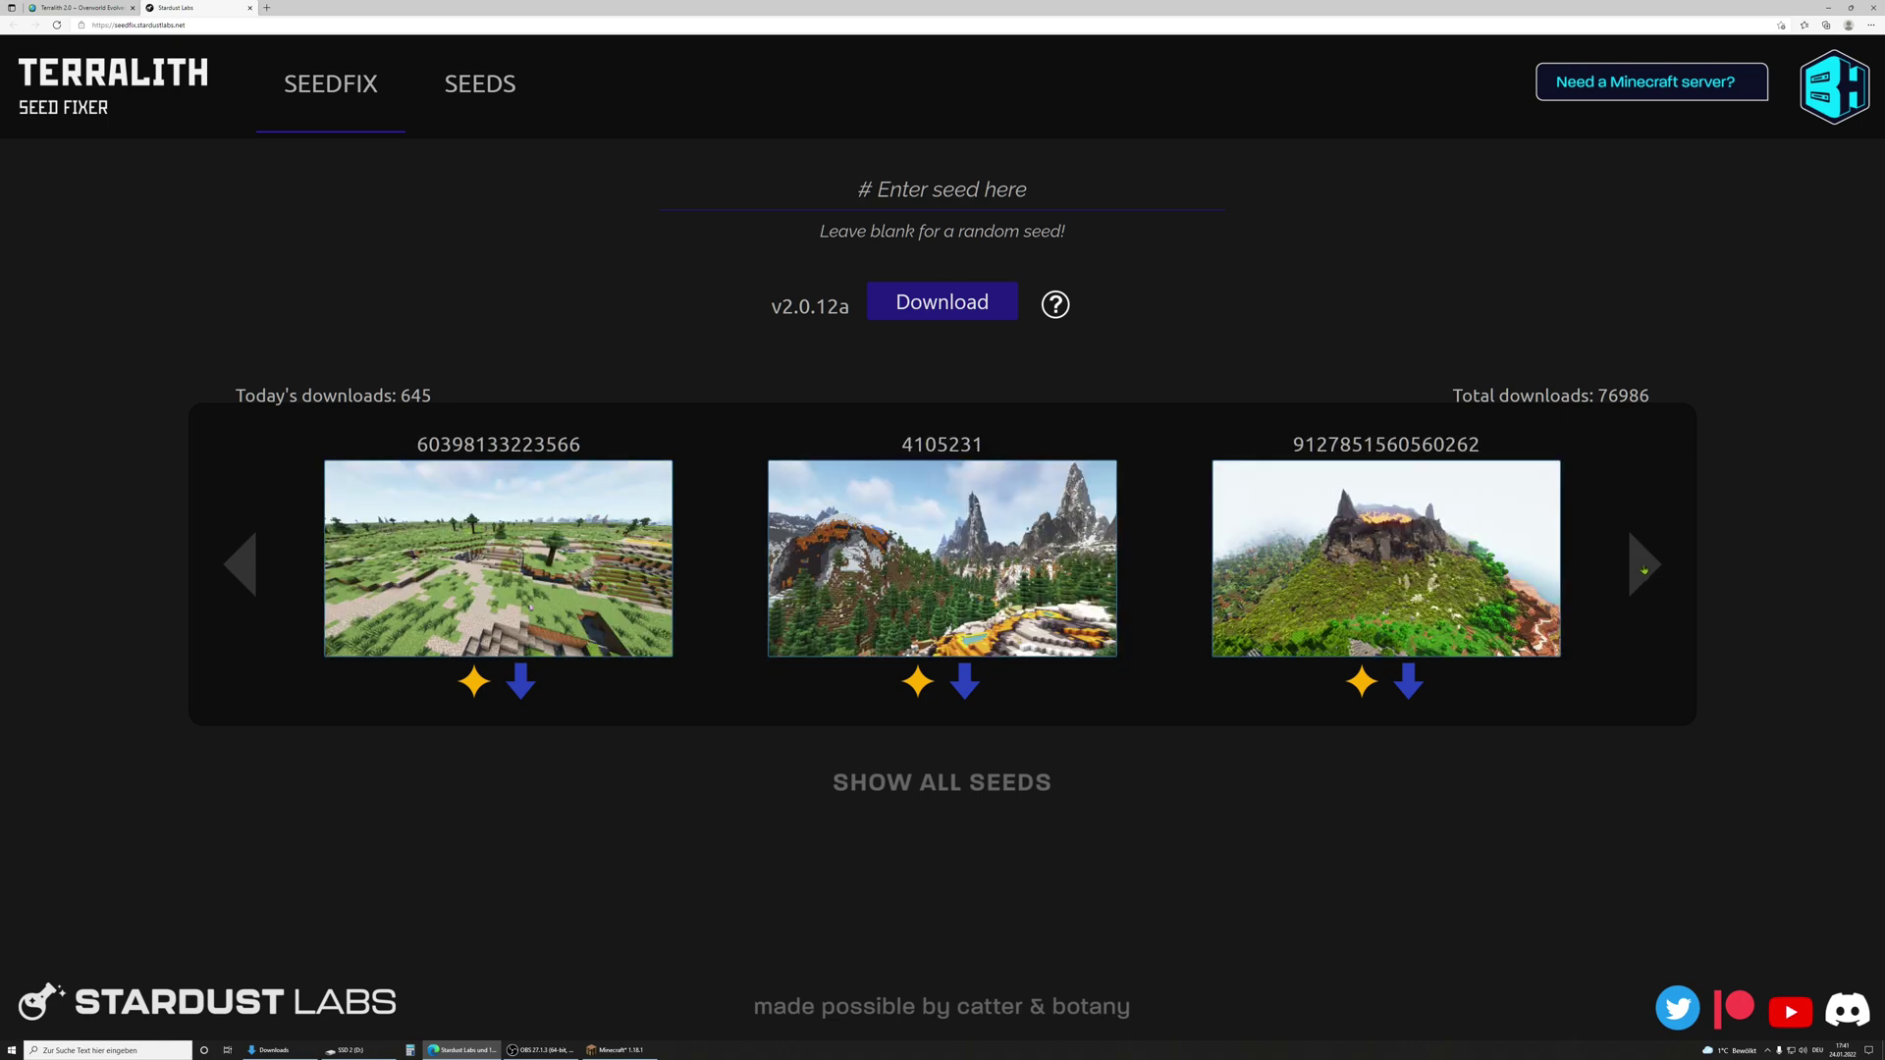
pyautogui.click(1647, 570)
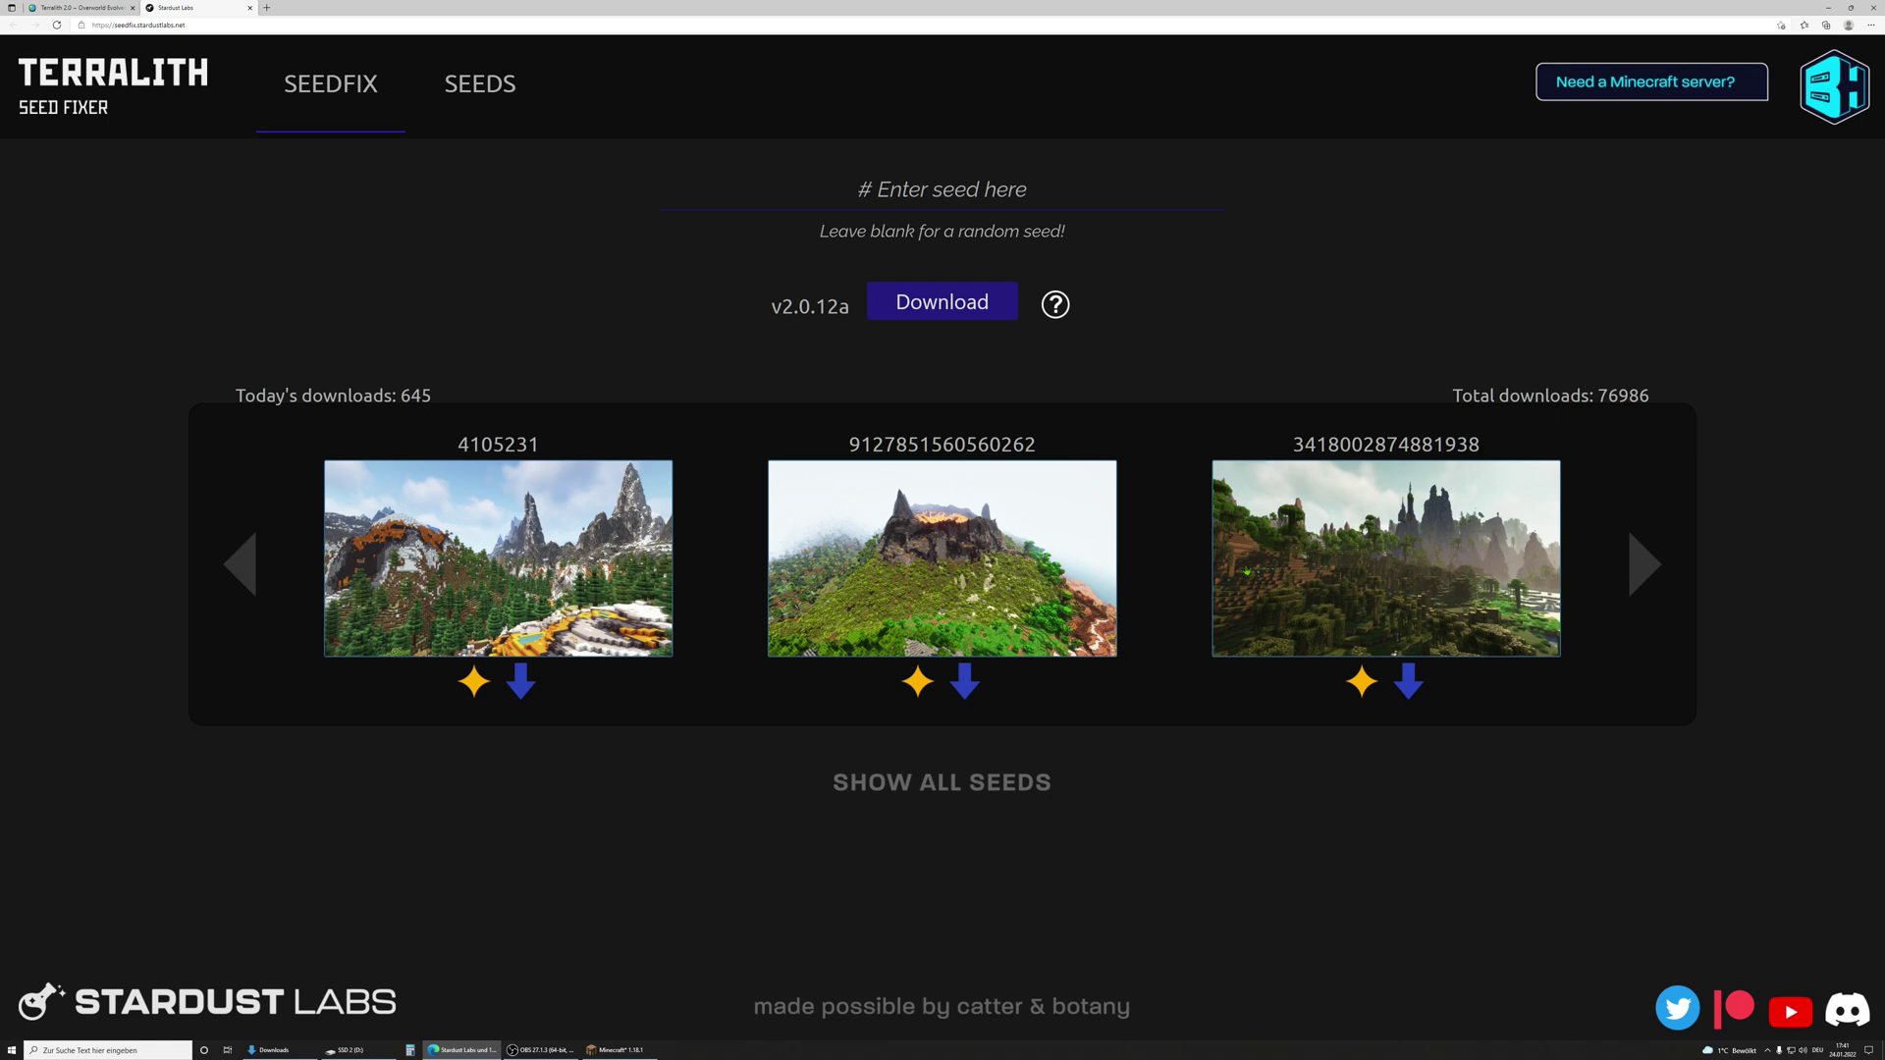
pyautogui.click(1642, 570)
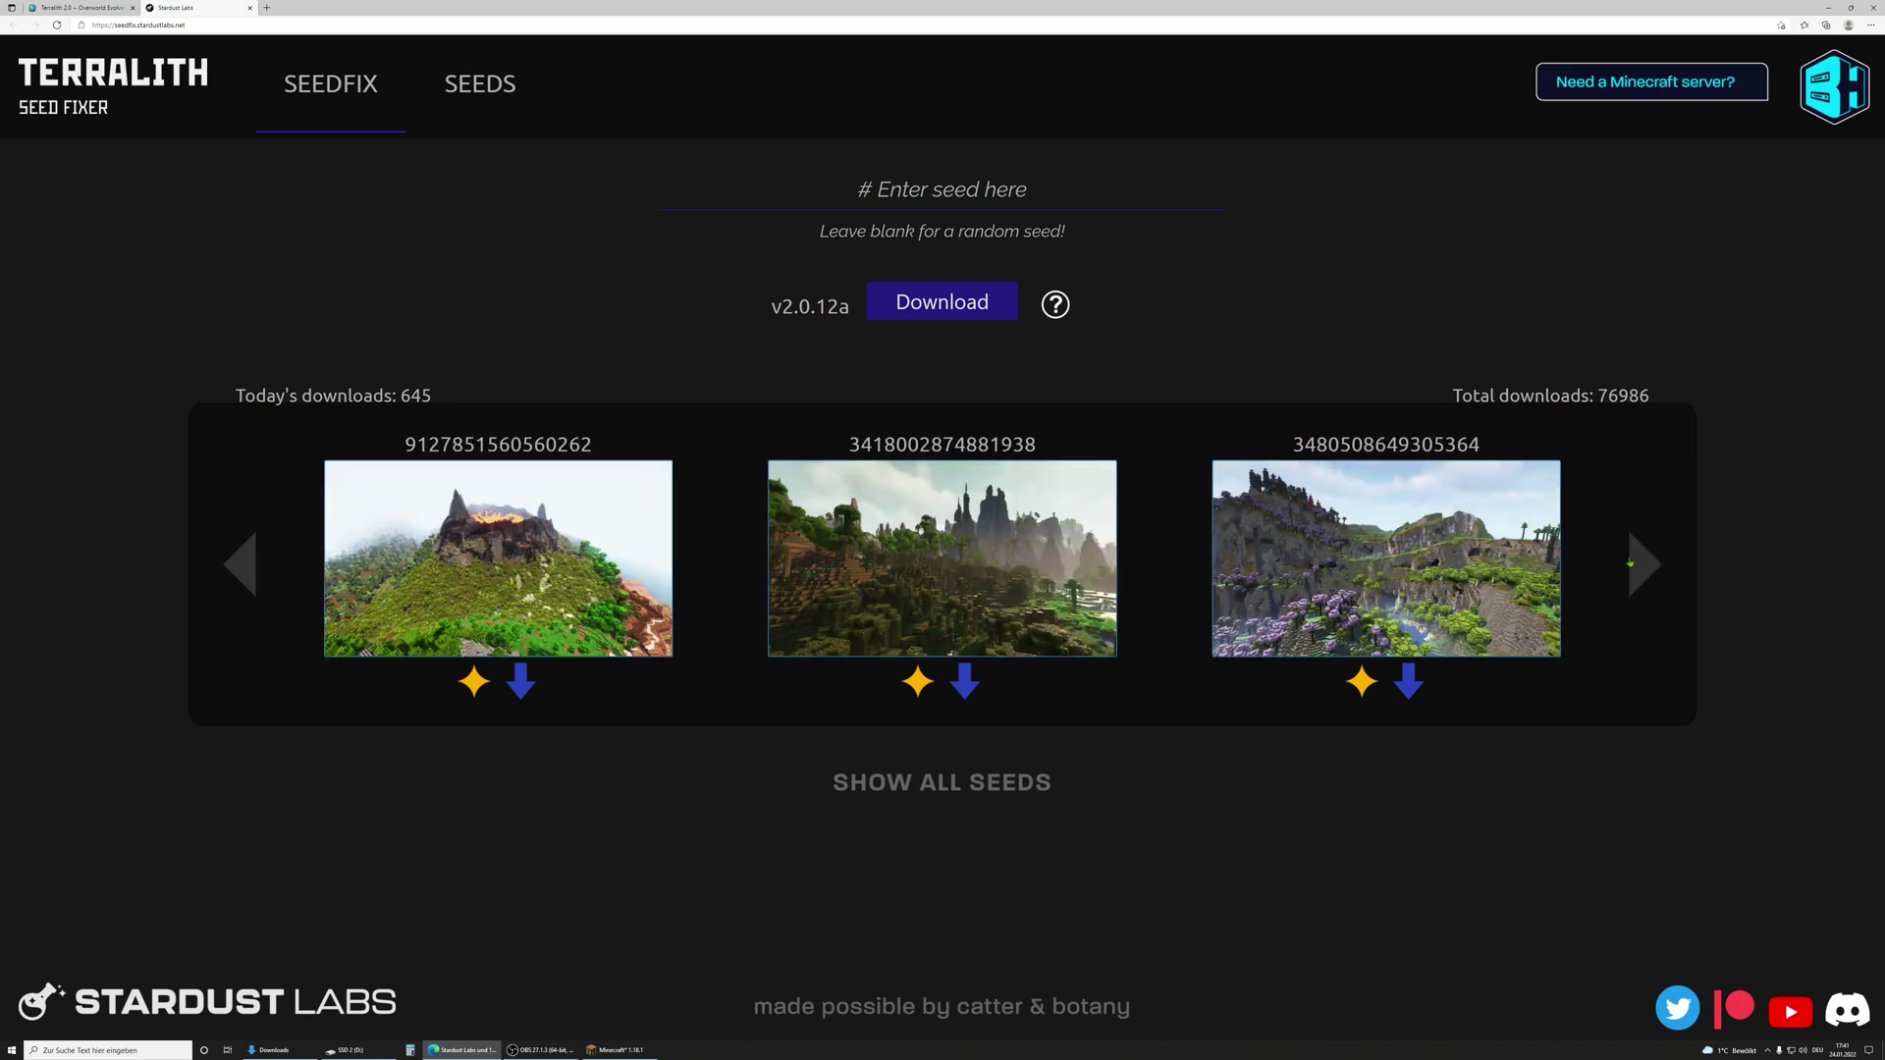
pyautogui.click(1639, 571)
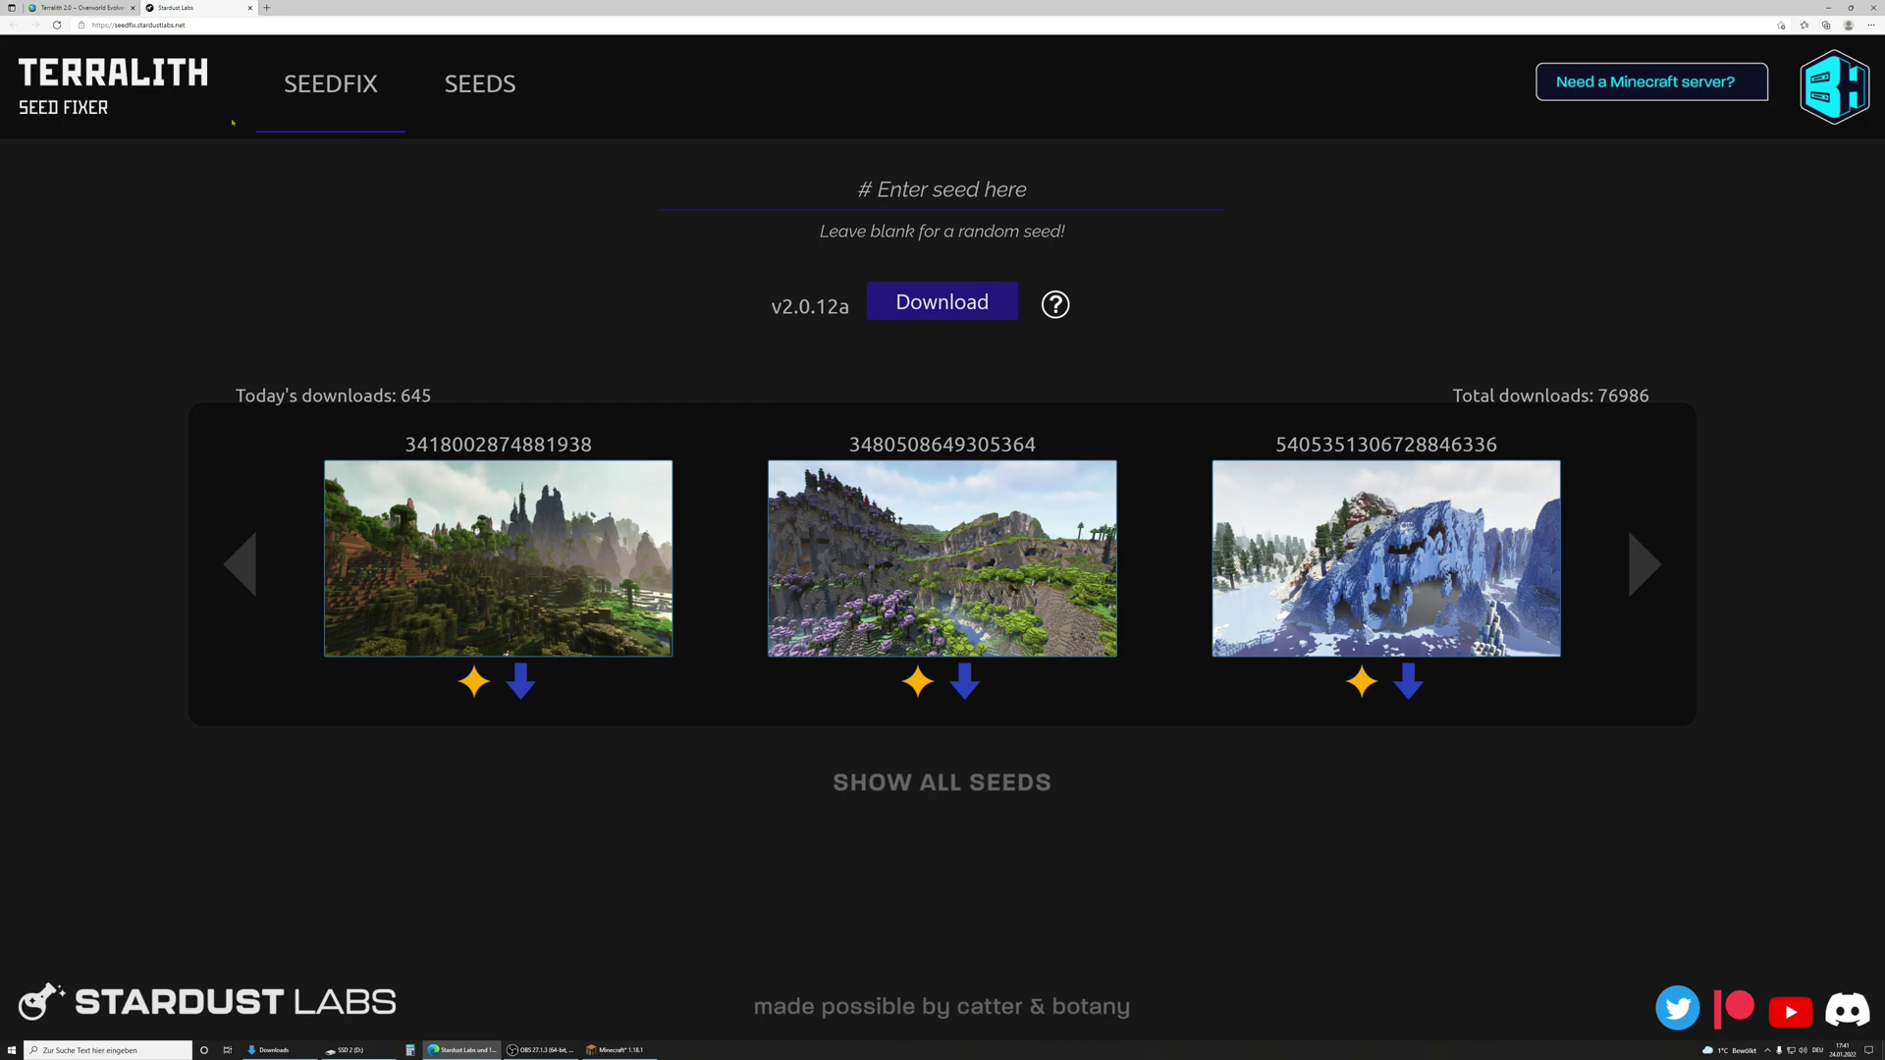
# Step: Open the full Terralith seed gallery and examine the curated and community seeds
pyautogui.click(476, 86)
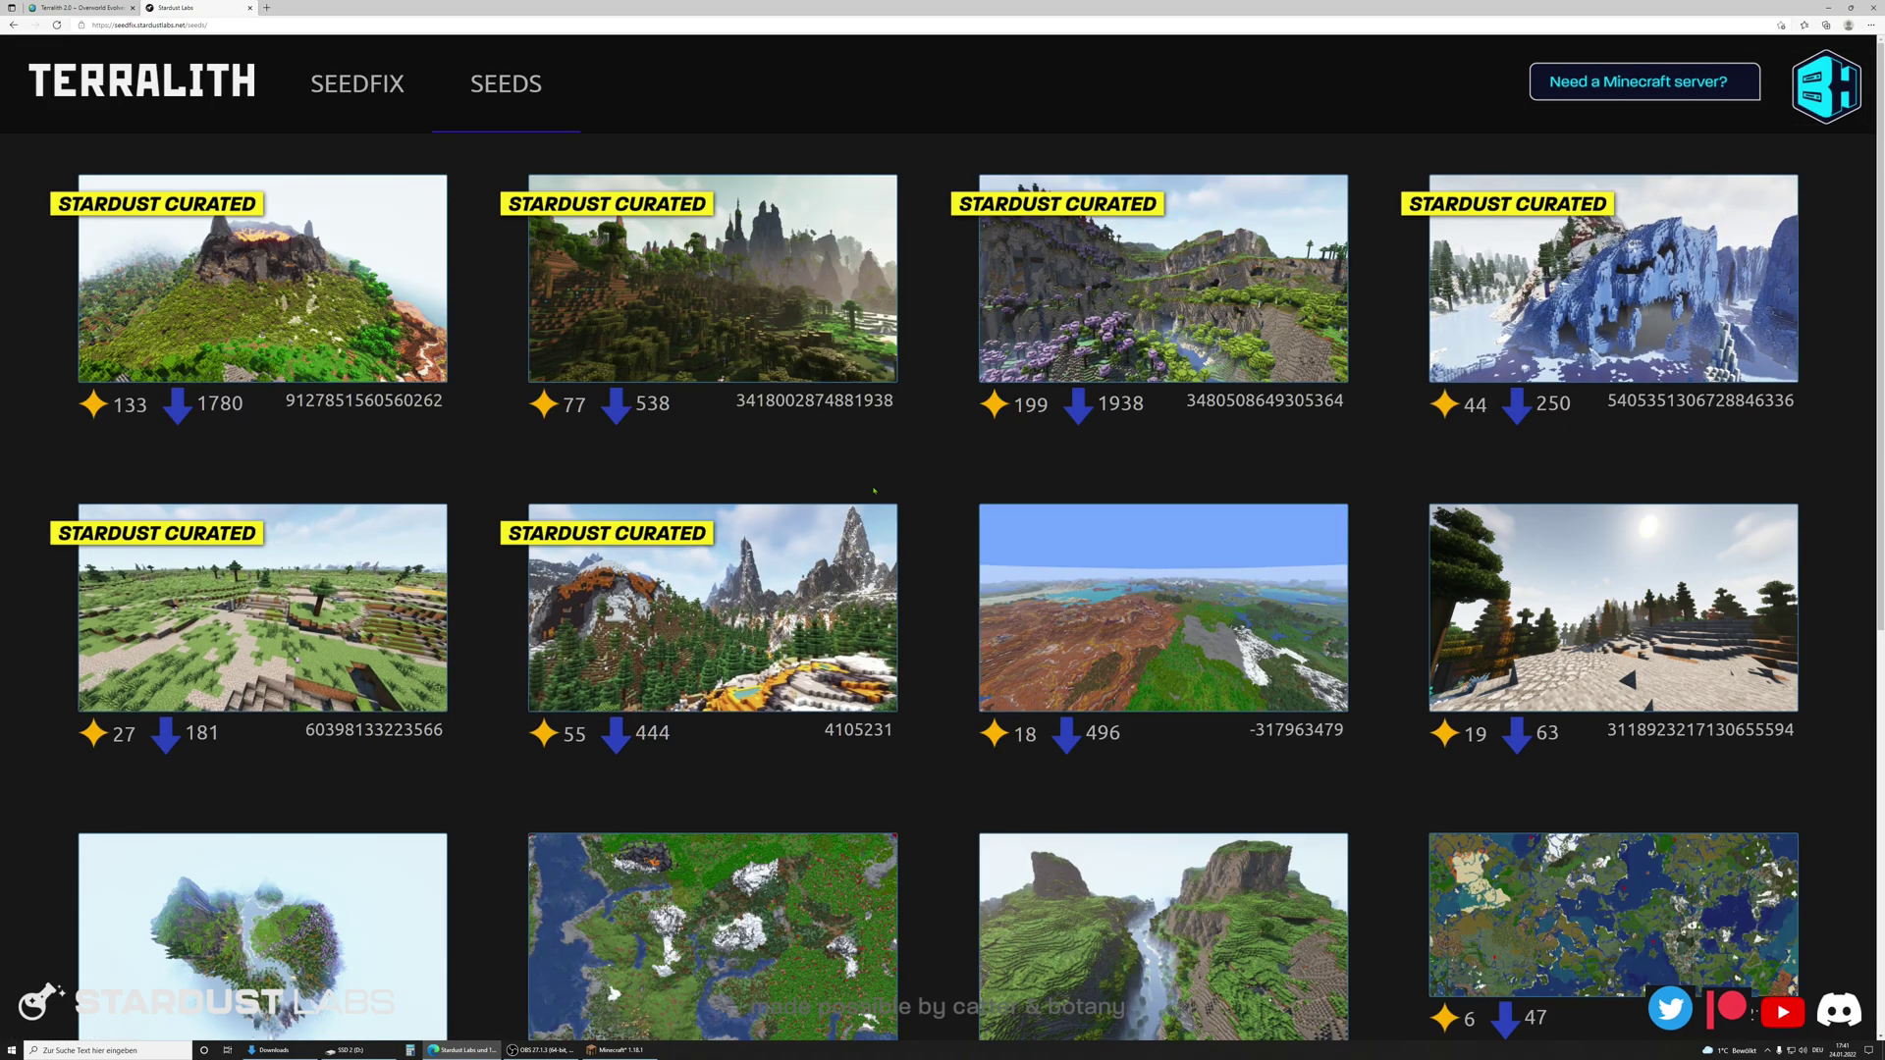
pyautogui.scroll(-7, 864, 485)
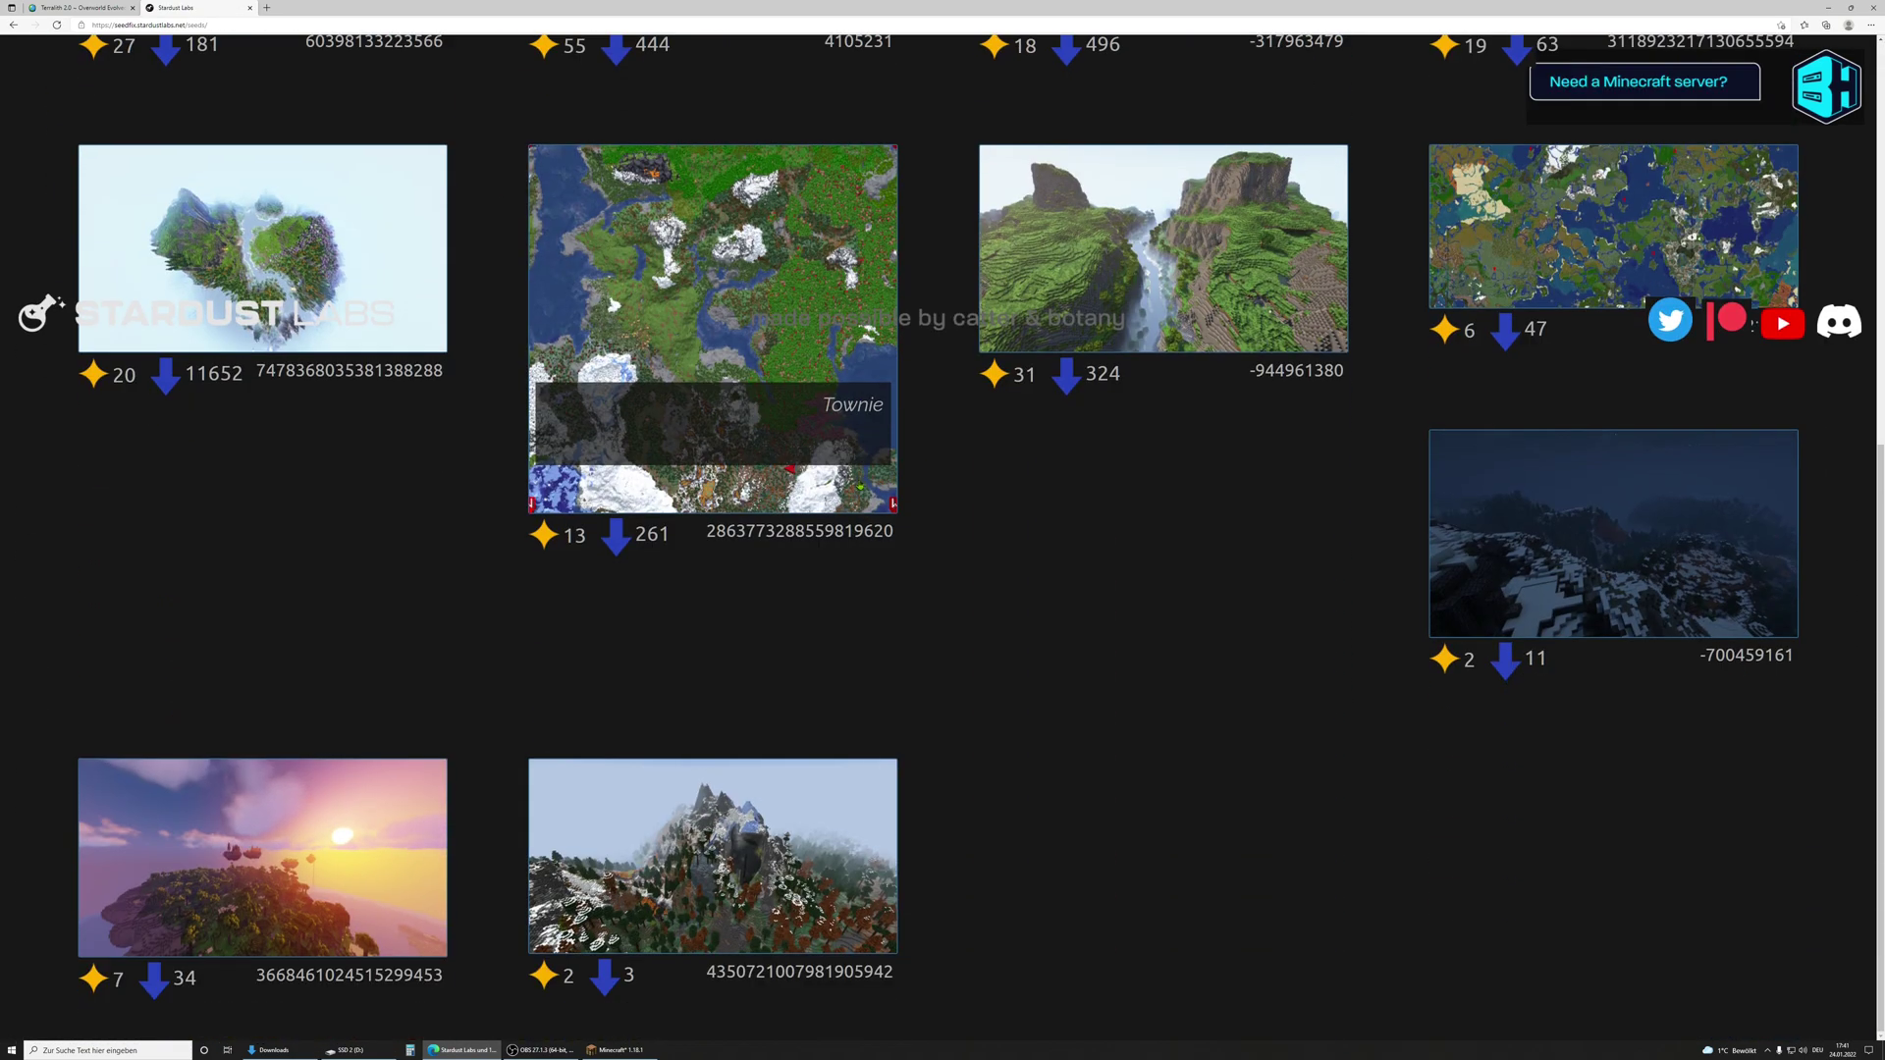
pyautogui.scroll(7, 1174, 792)
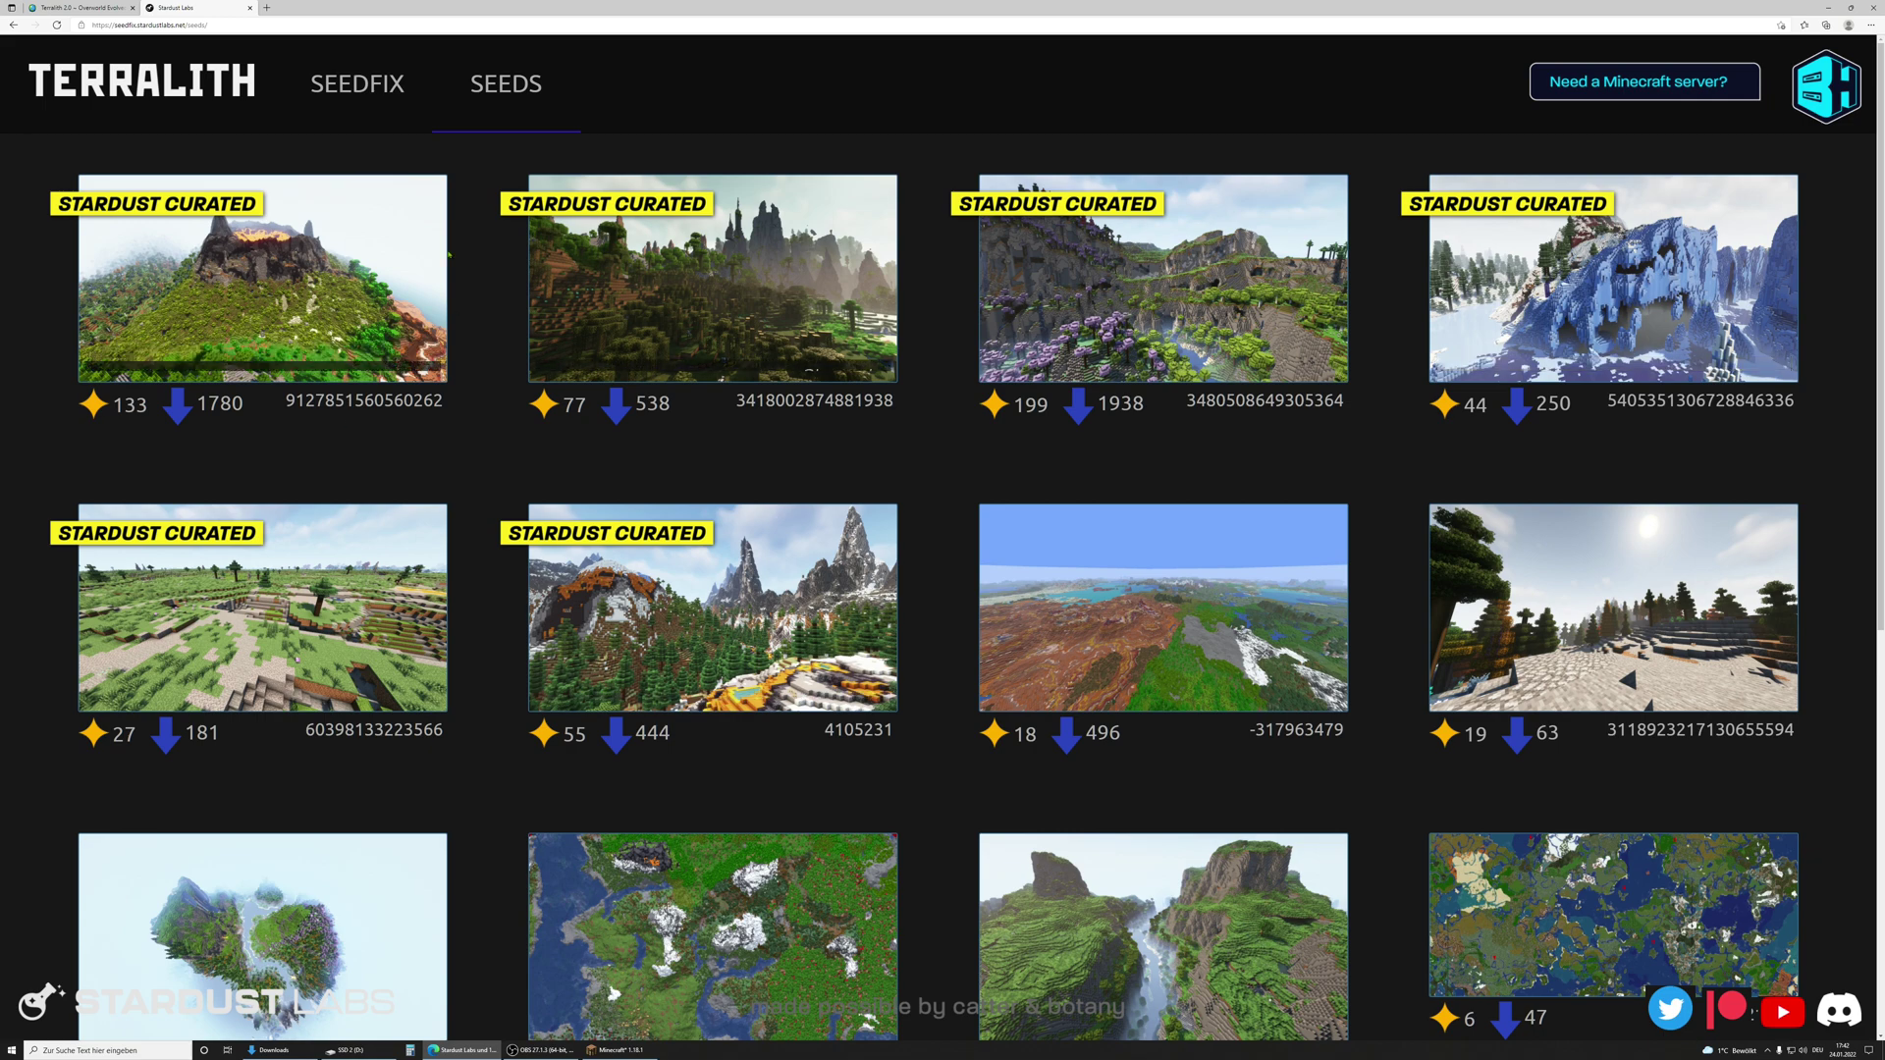
pyautogui.scroll(-3, 942, 538)
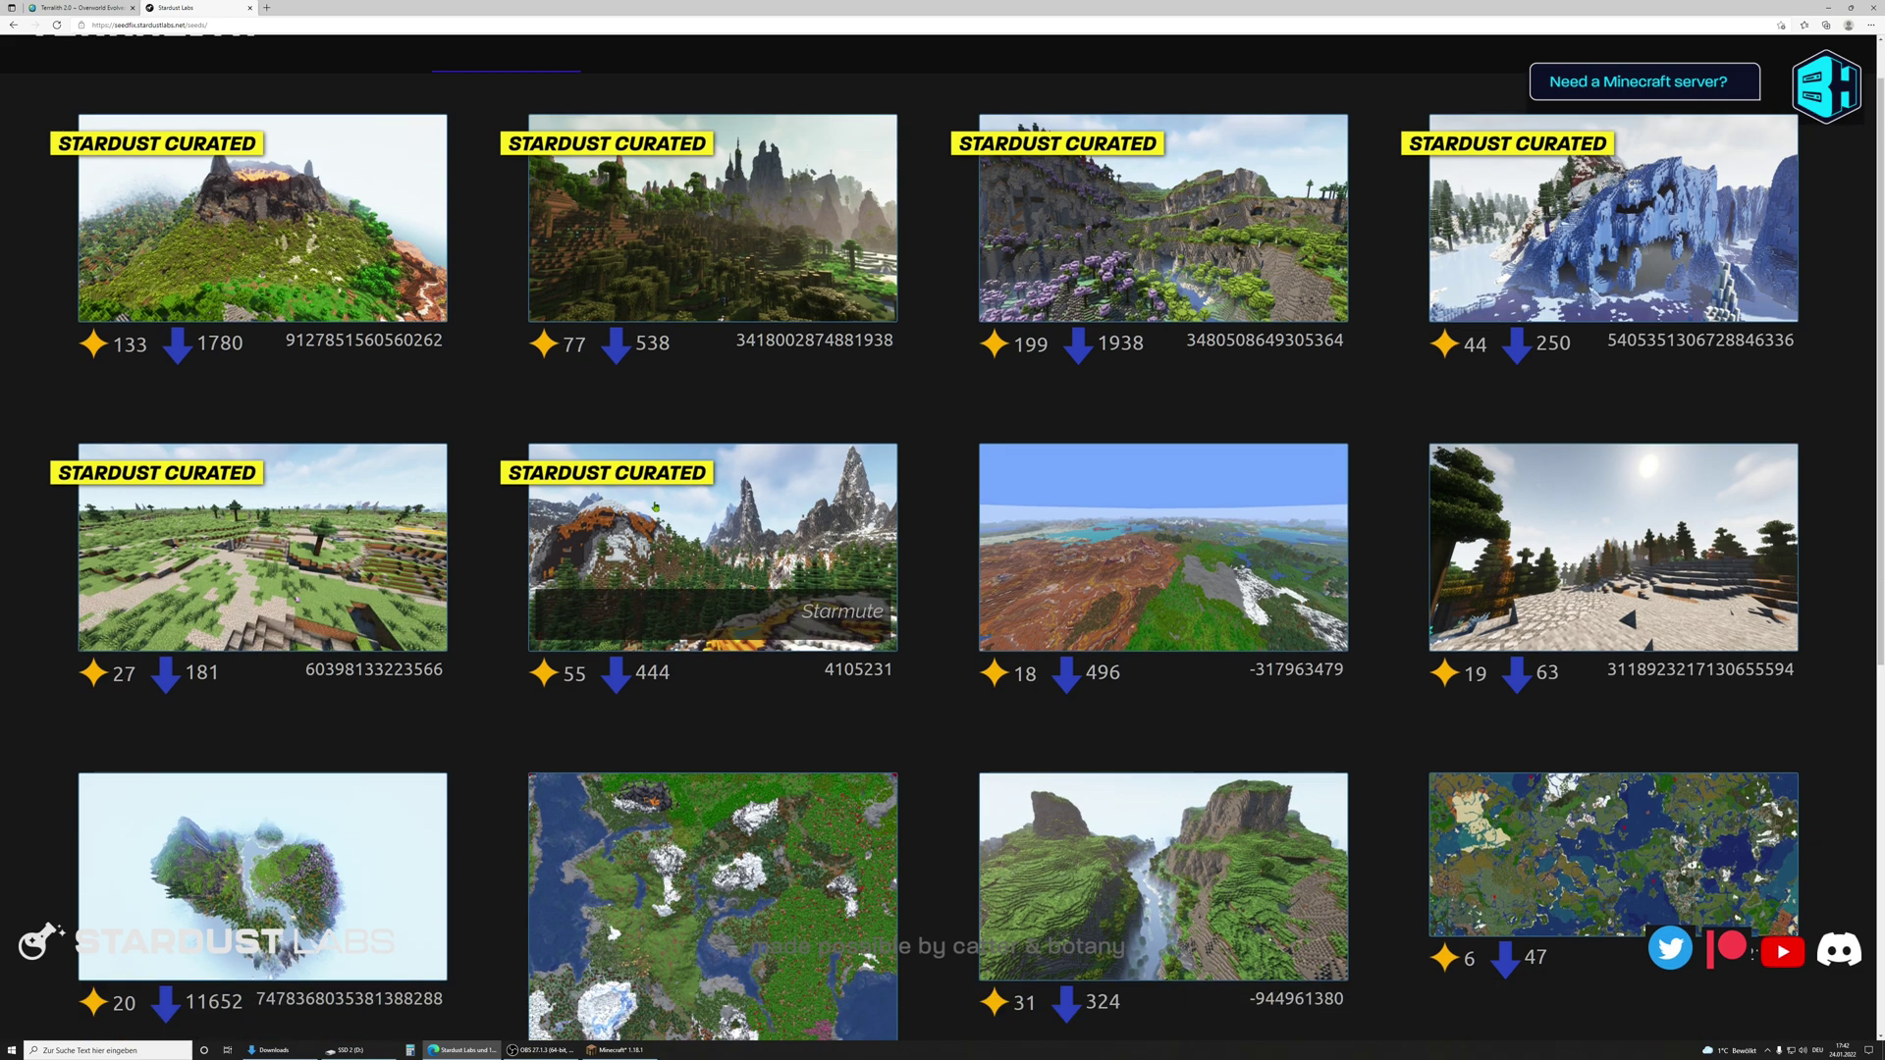
pyautogui.scroll(3, 1481, 500)
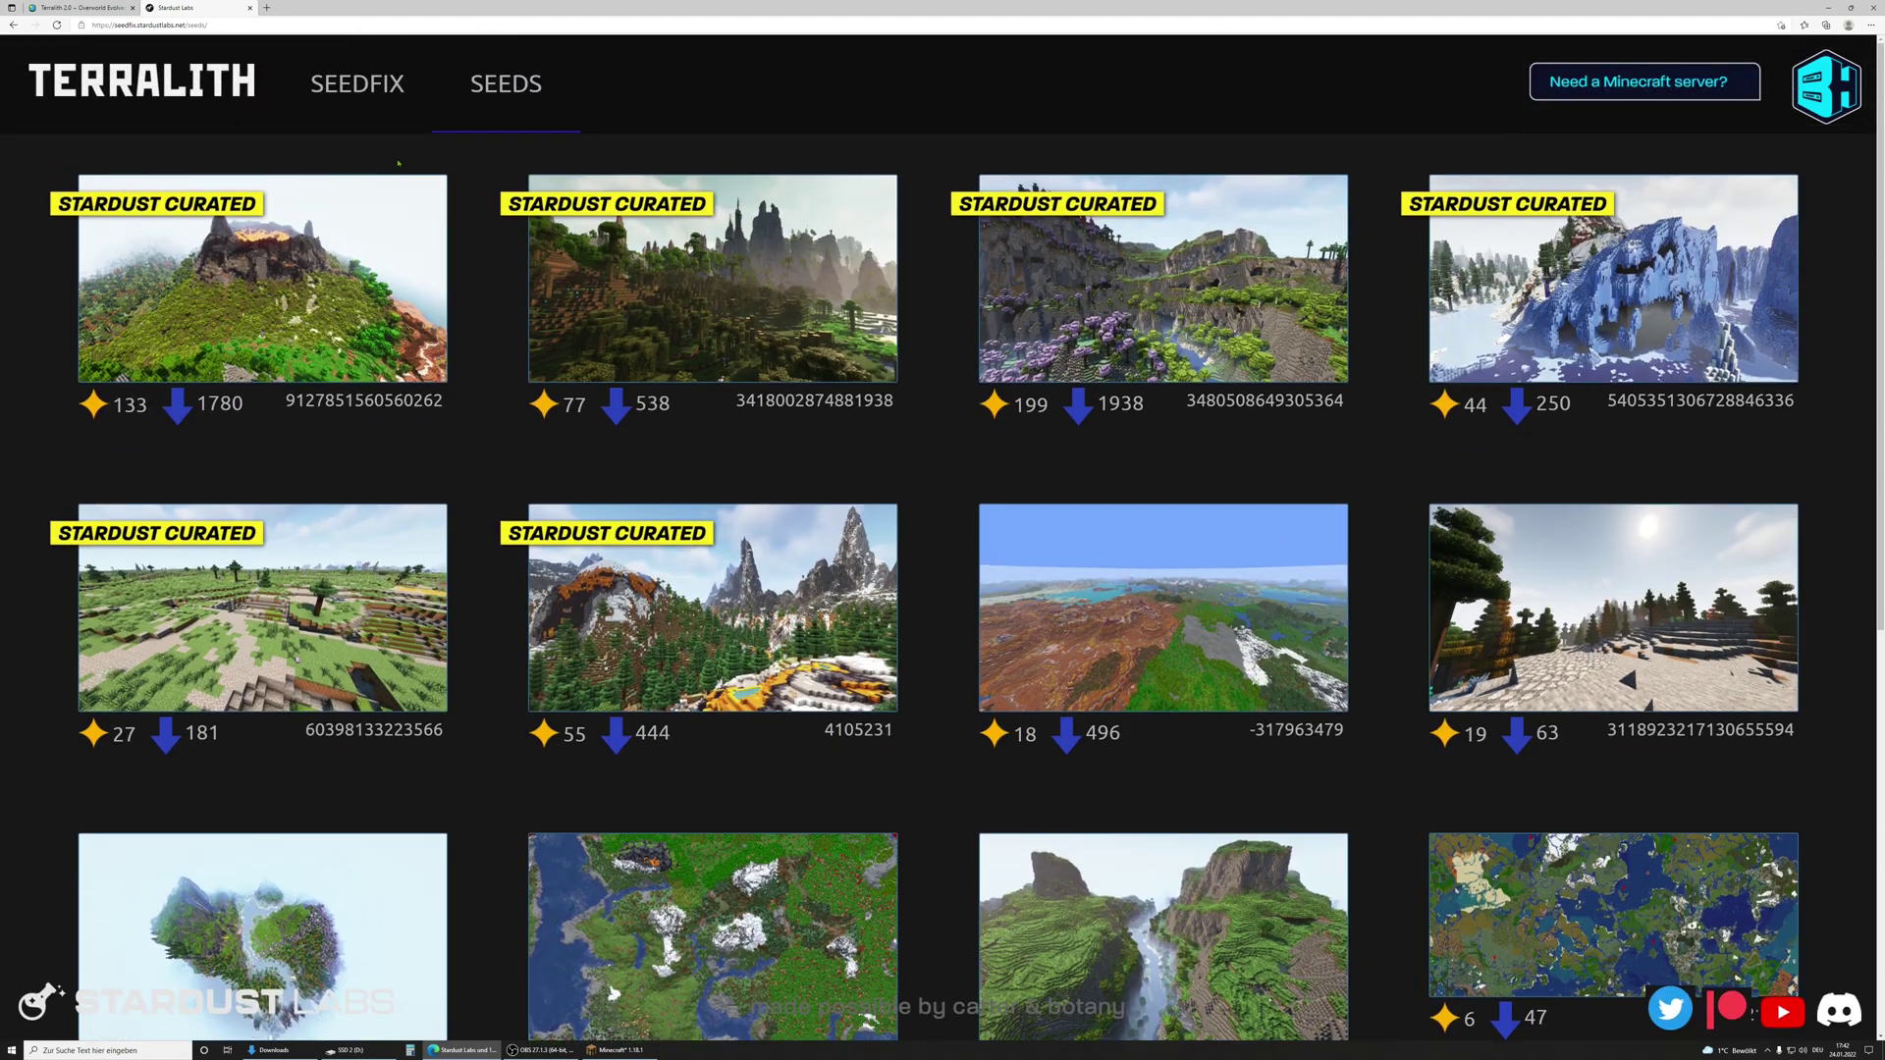
# Step: Return to the Seedfix page, enter 123456789 as the seed and download the matching Terralith v2.0.12a pack
pyautogui.click(444, 126)
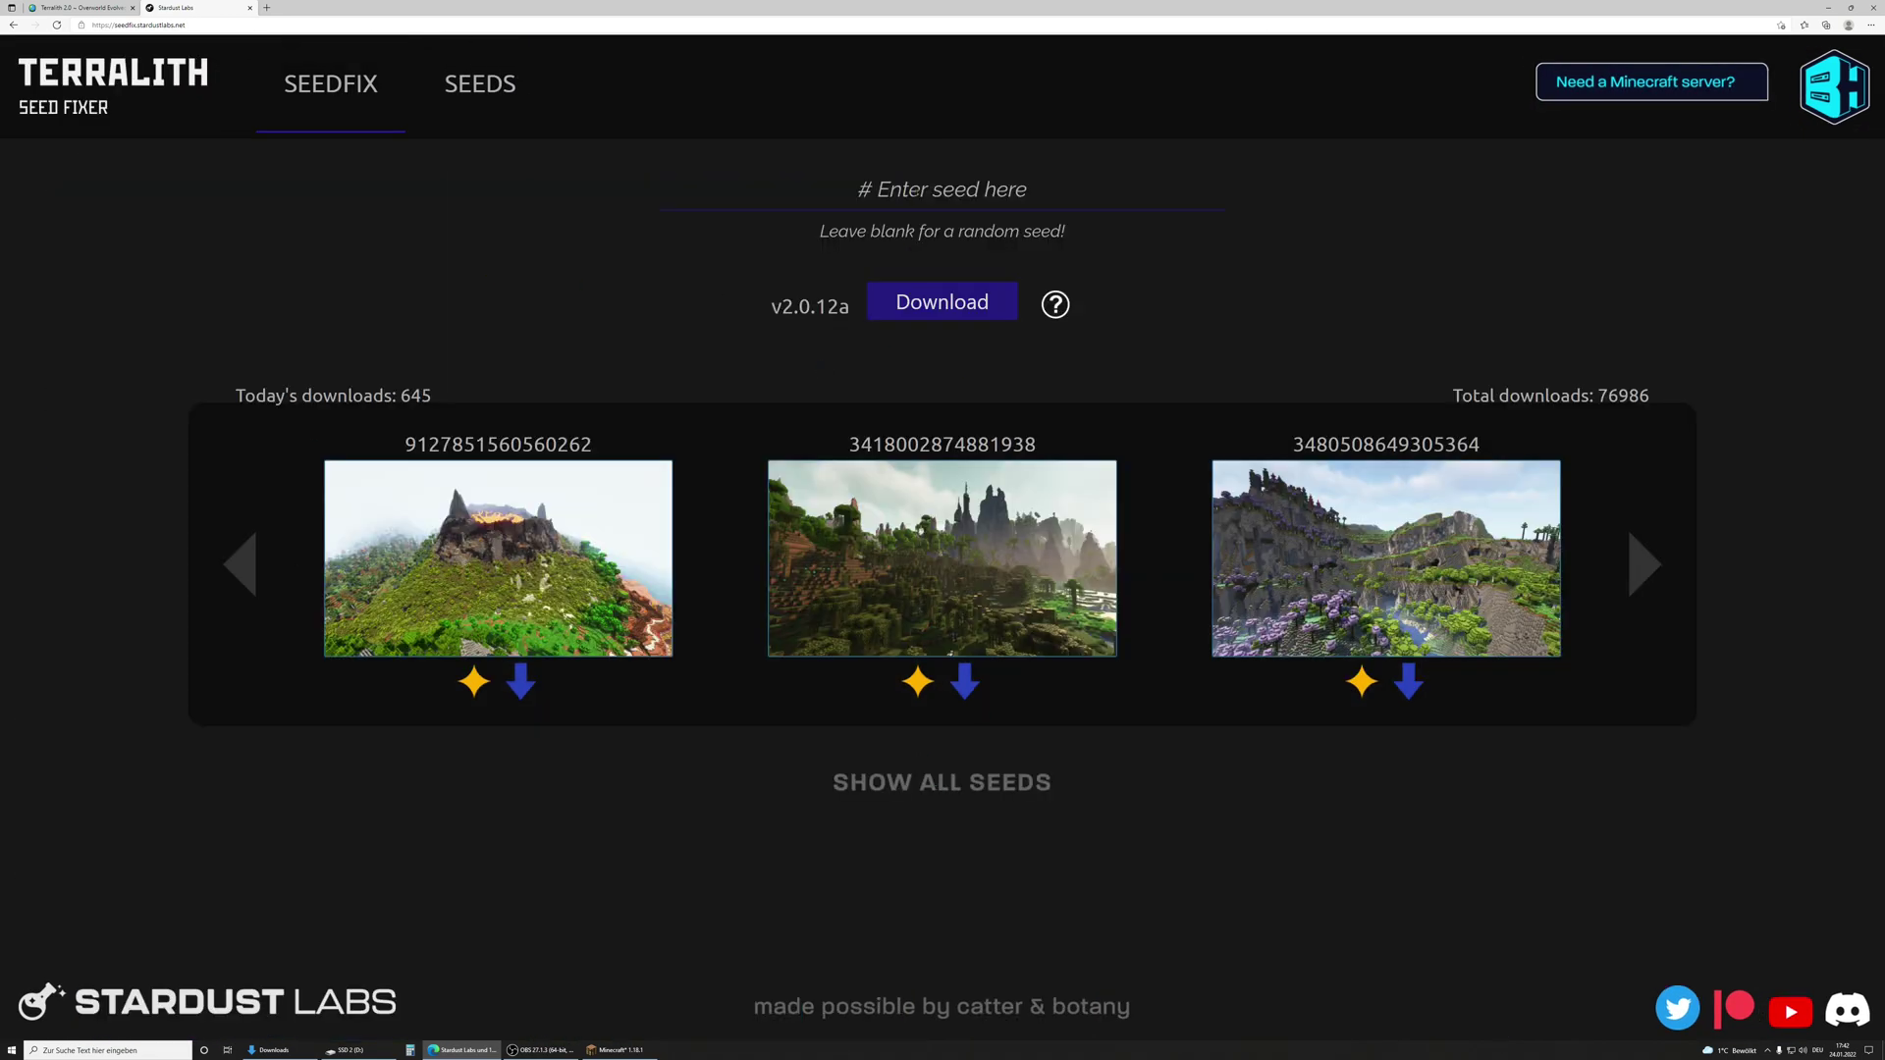
pyautogui.click(942, 189)
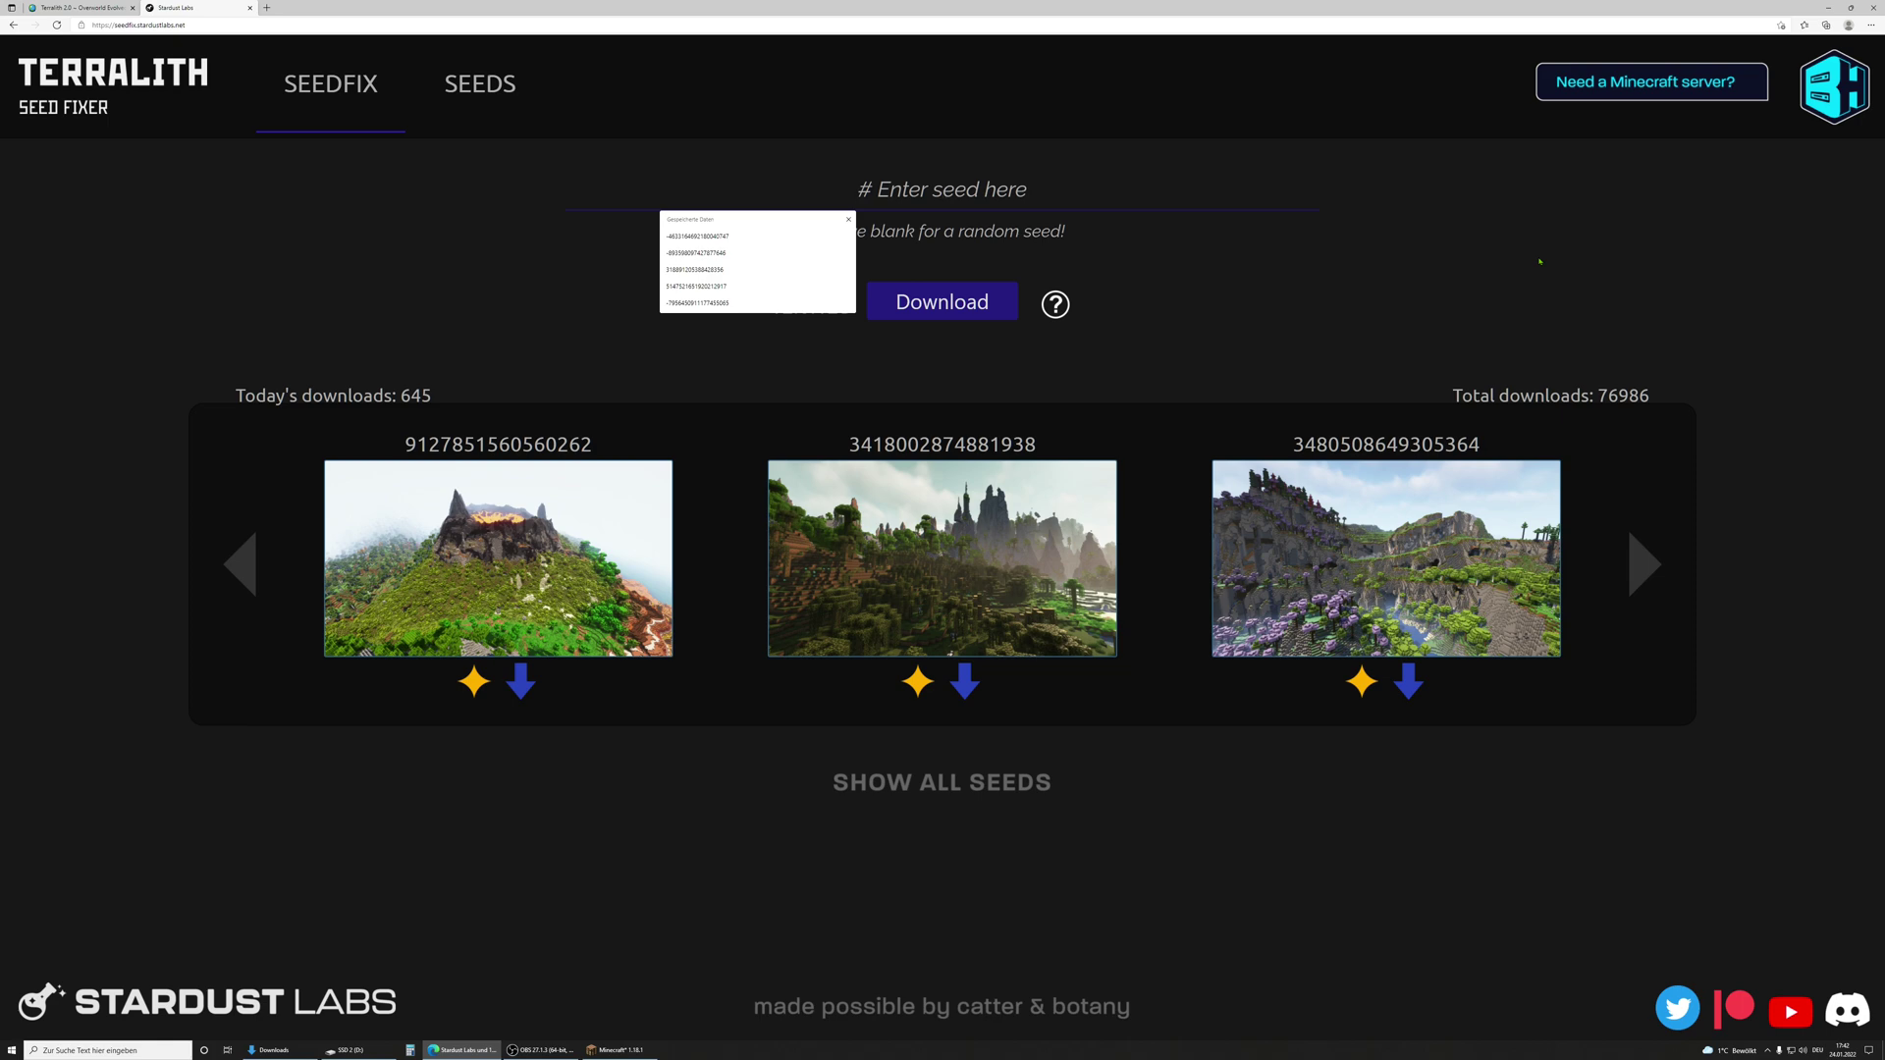
pyautogui.write('1234567')
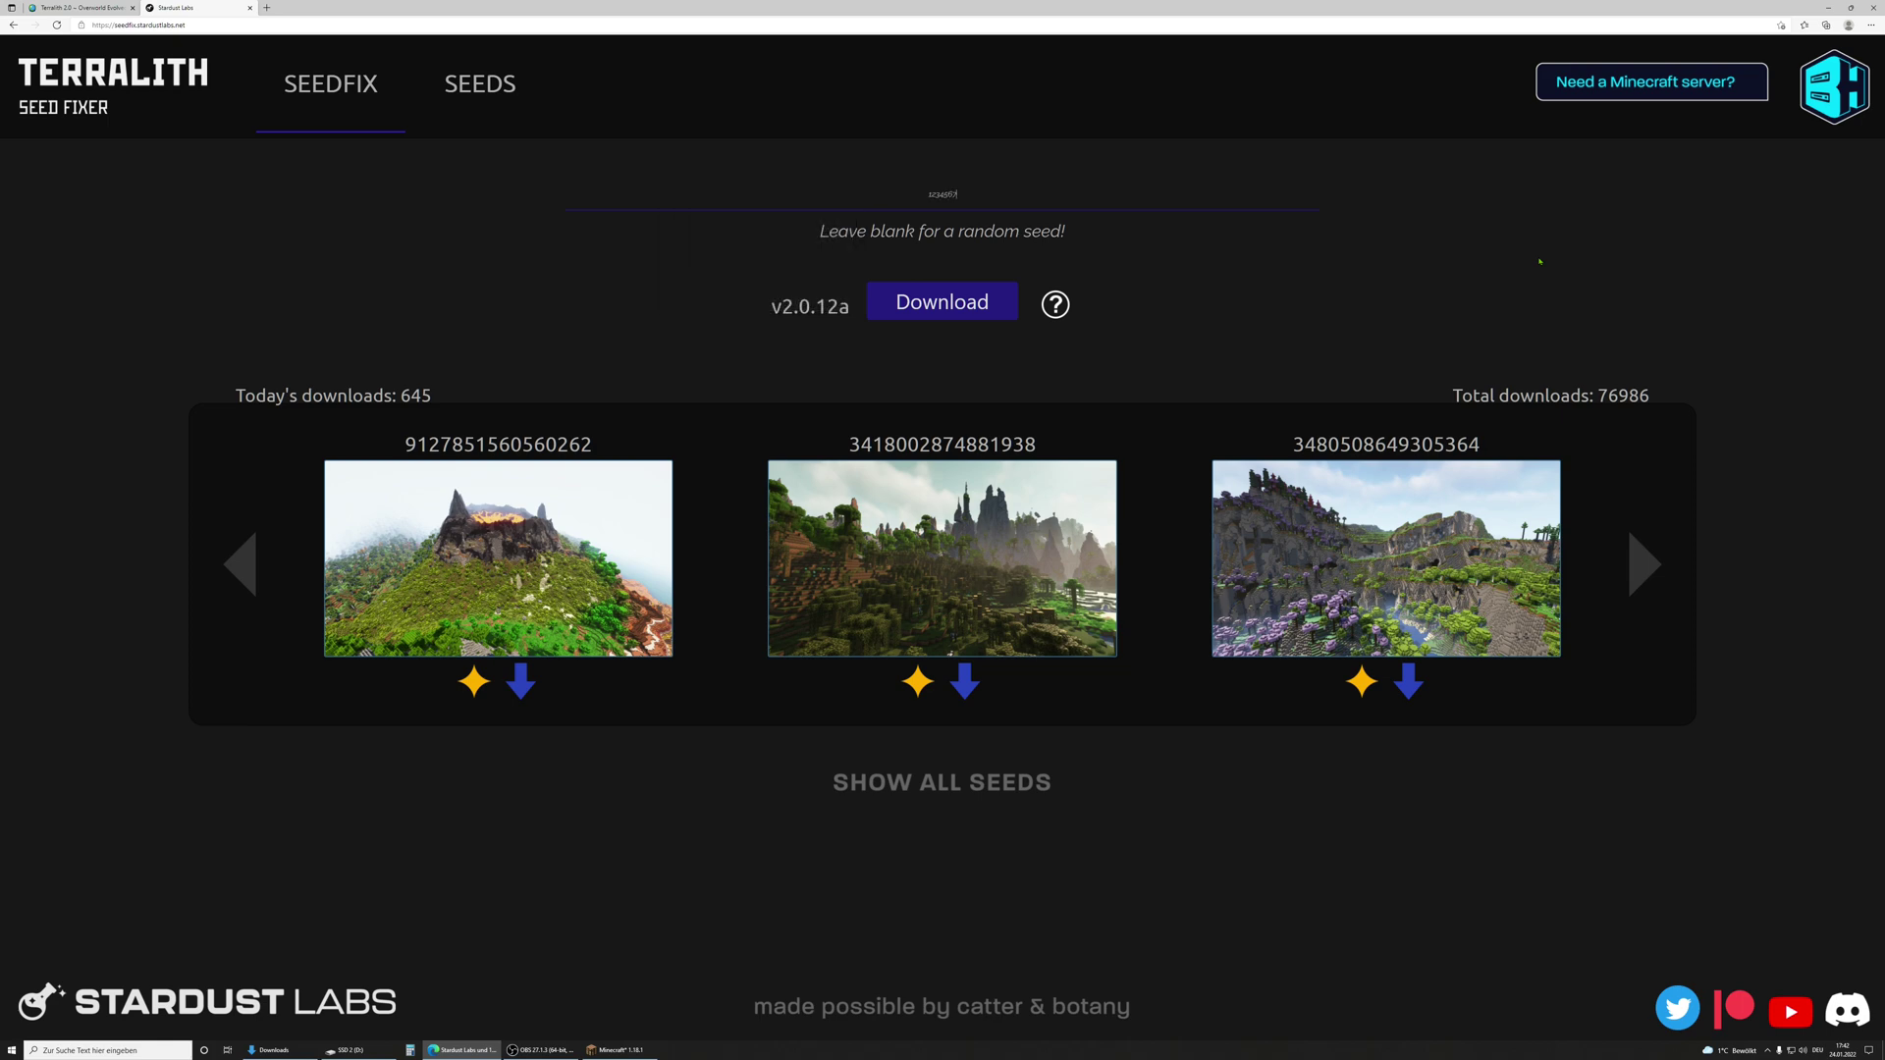
pyautogui.write('89')
pyautogui.click(943, 307)
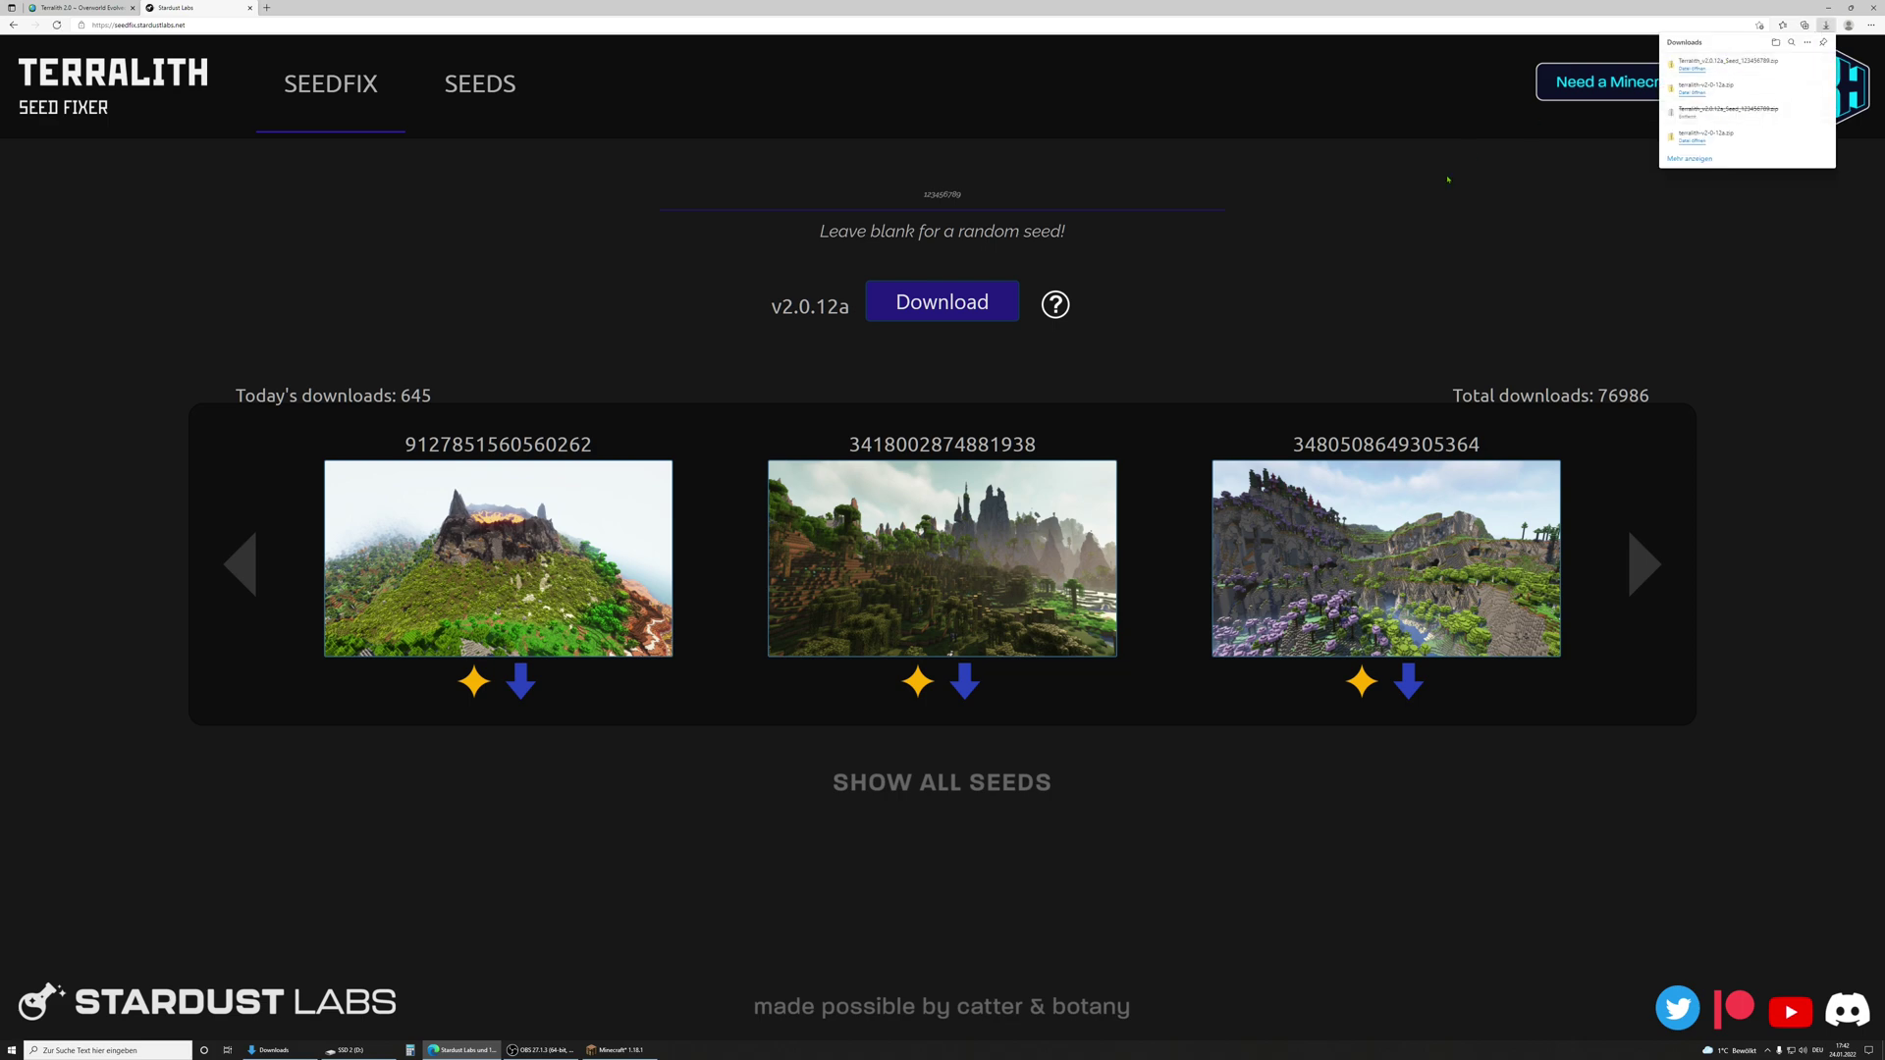
# Step: Switch to the Downloads folder and examine the standard and seed-specific Terralith ZIP files
pyautogui.click(275, 1051)
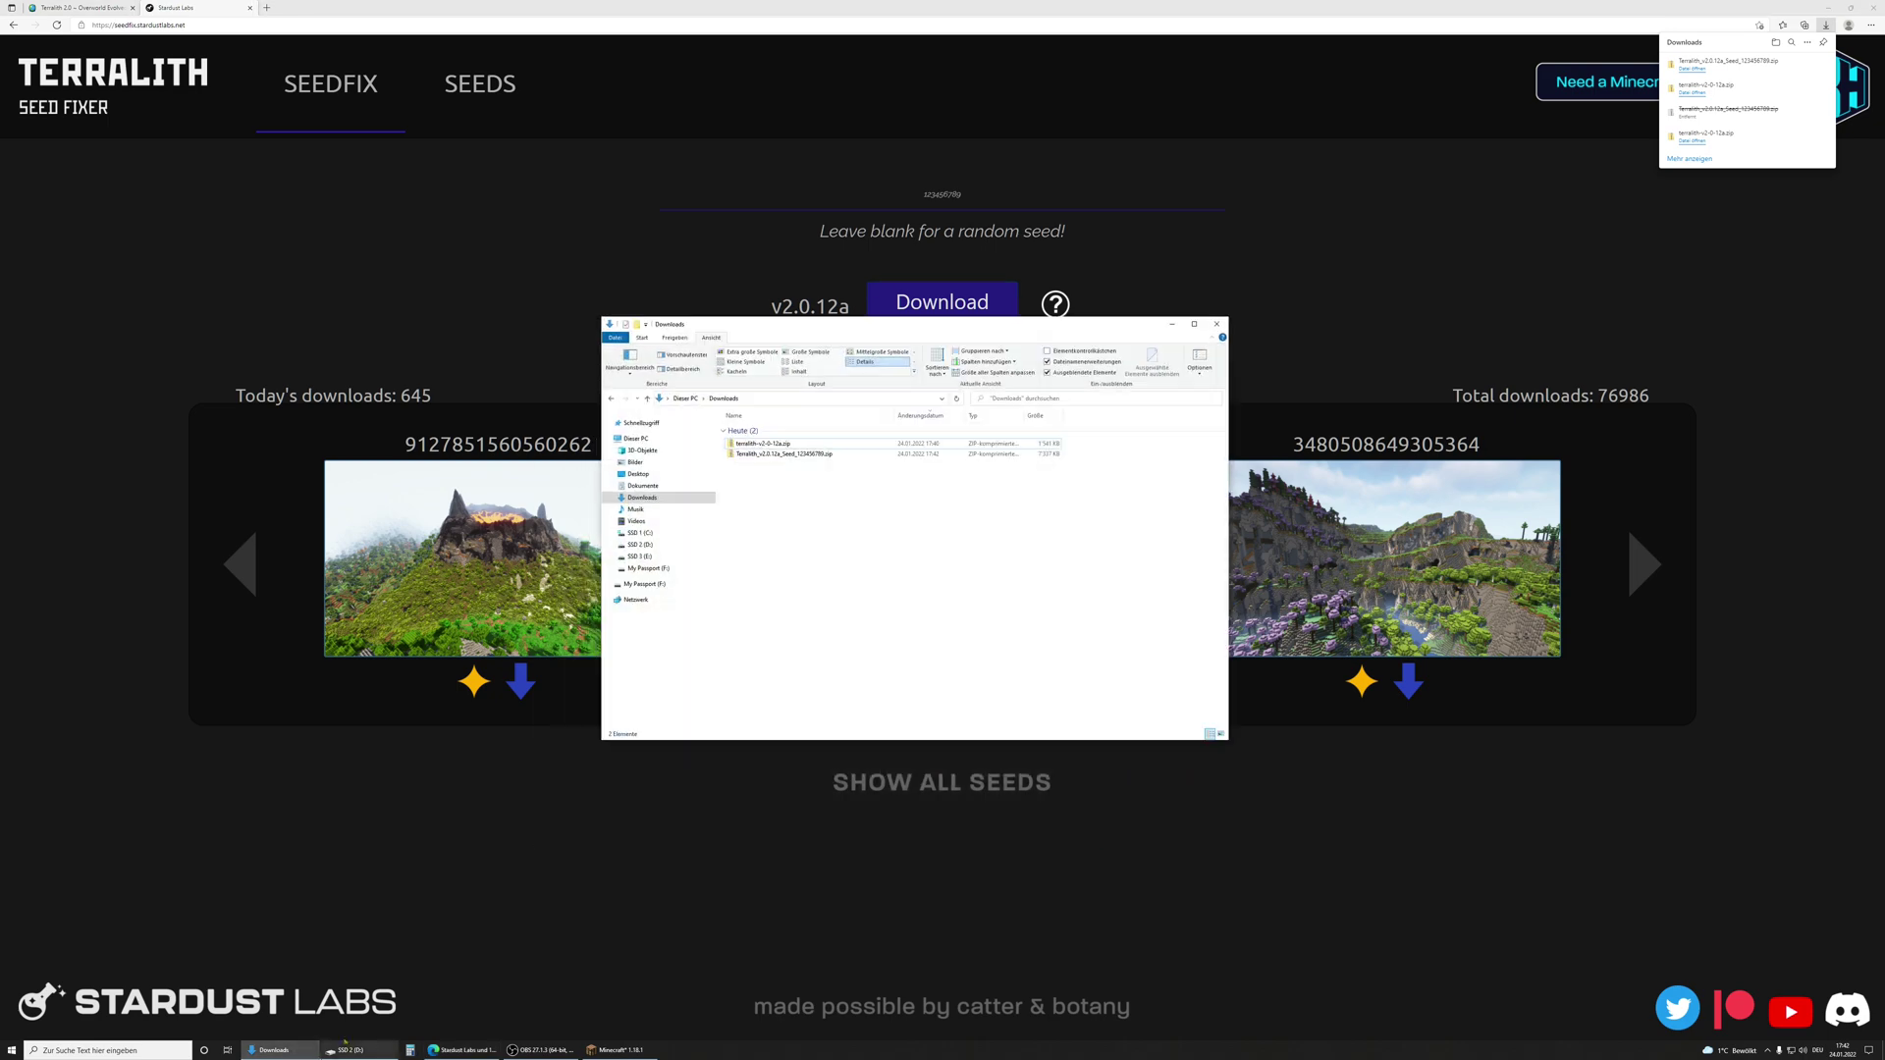
pyautogui.click(808, 445)
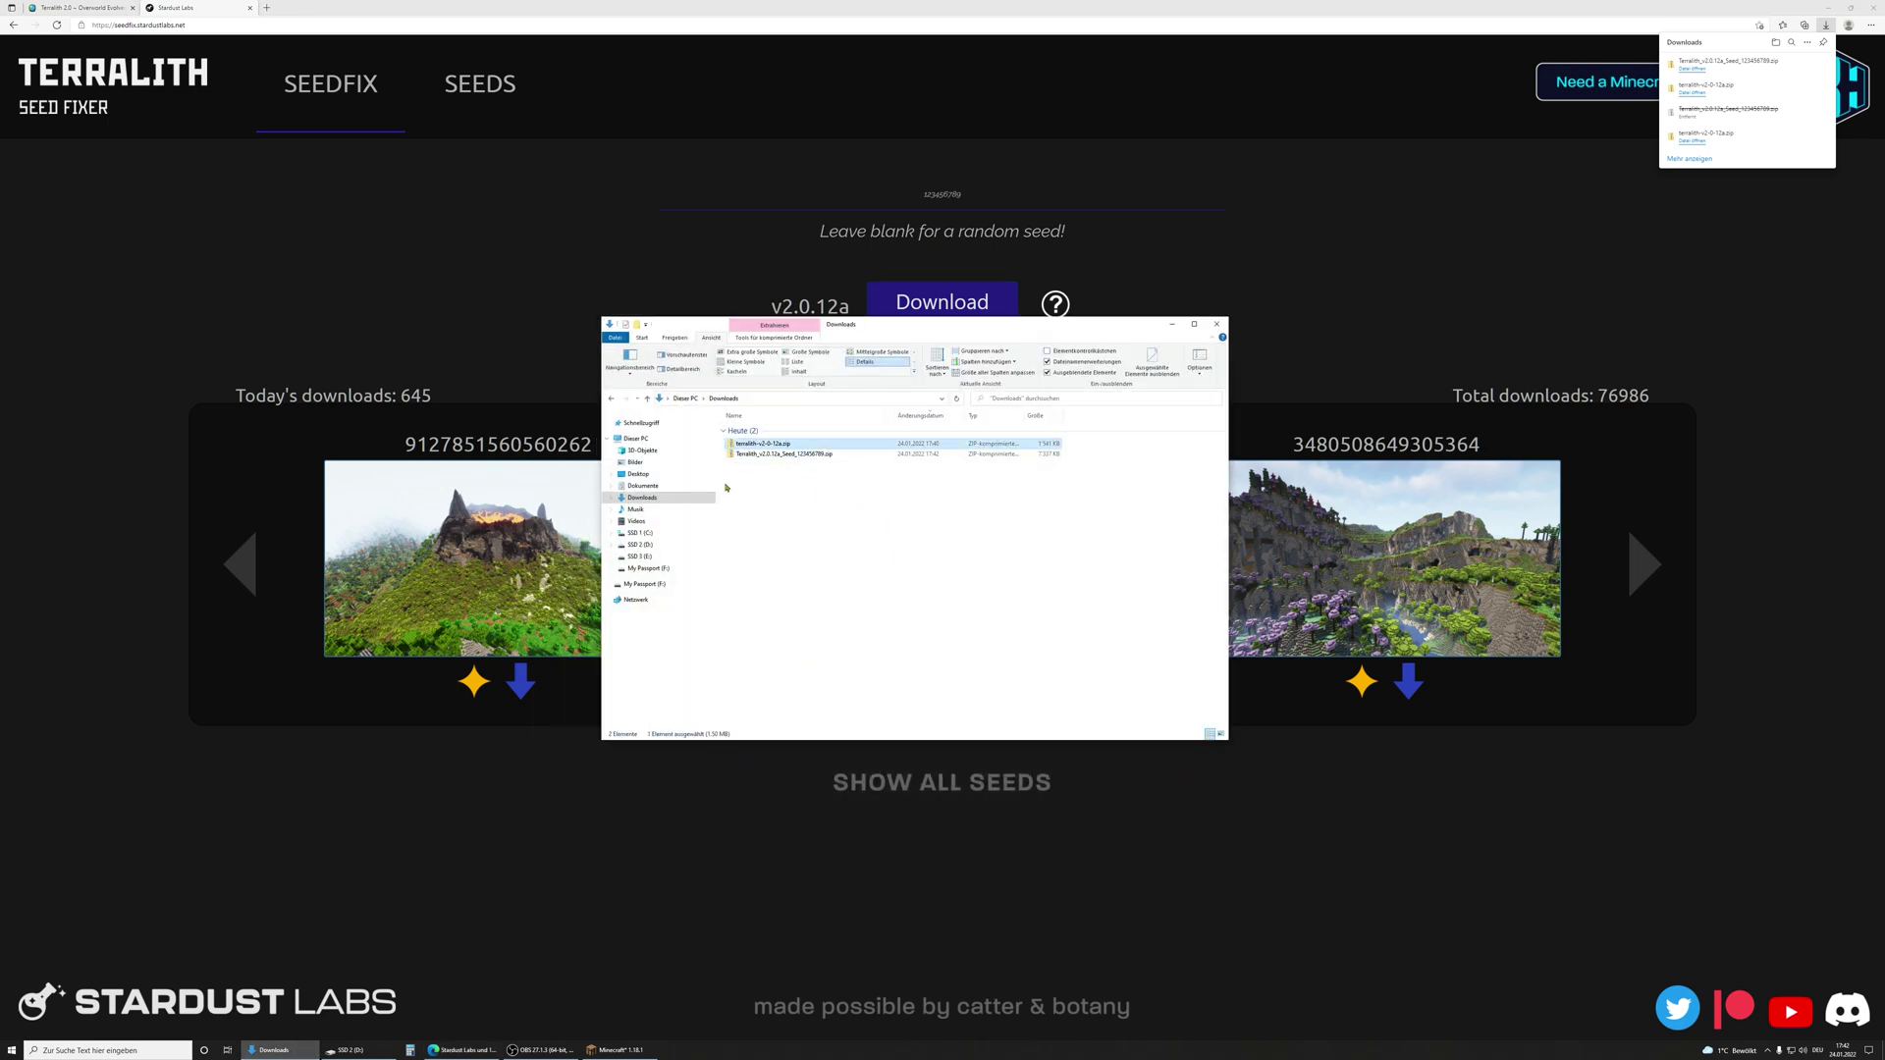
pyautogui.click(771, 457)
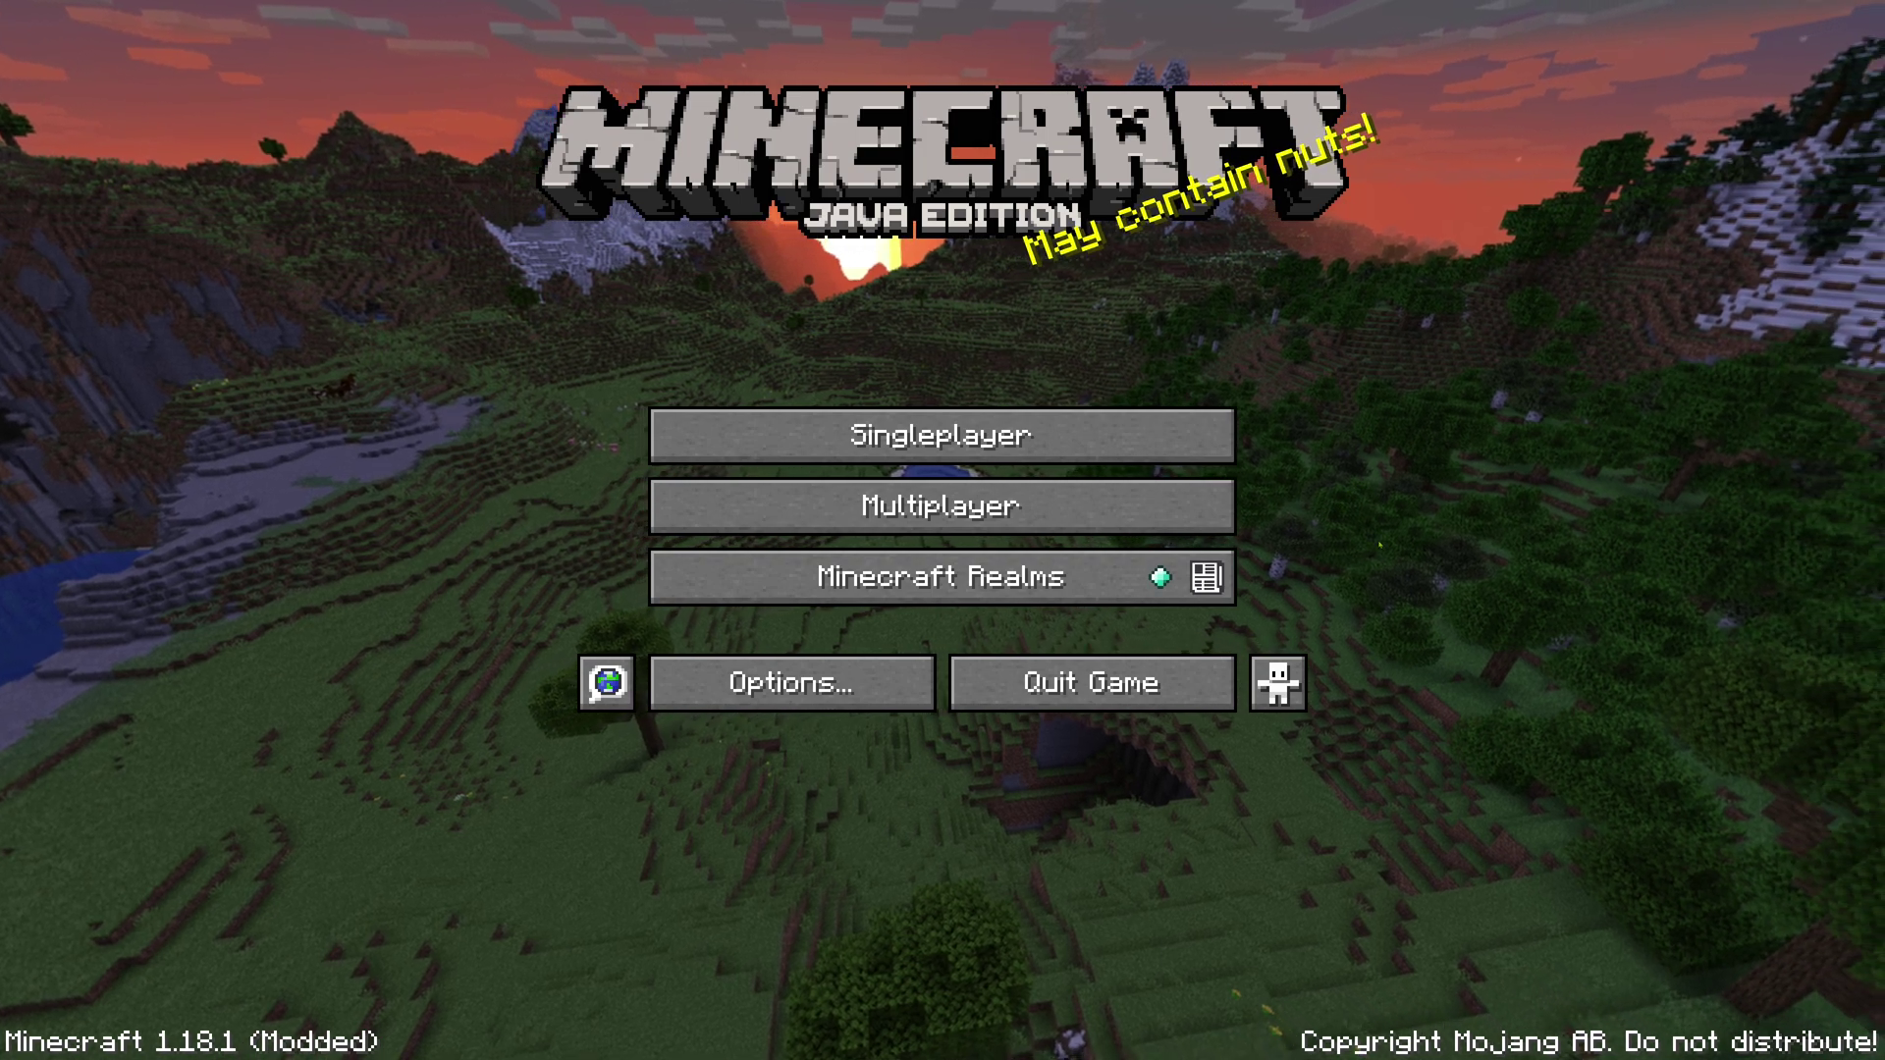
# Step: In Minecraft, start a new singleplayer world in Creative mode and check its seed and world generation options
pyautogui.click(1129, 442)
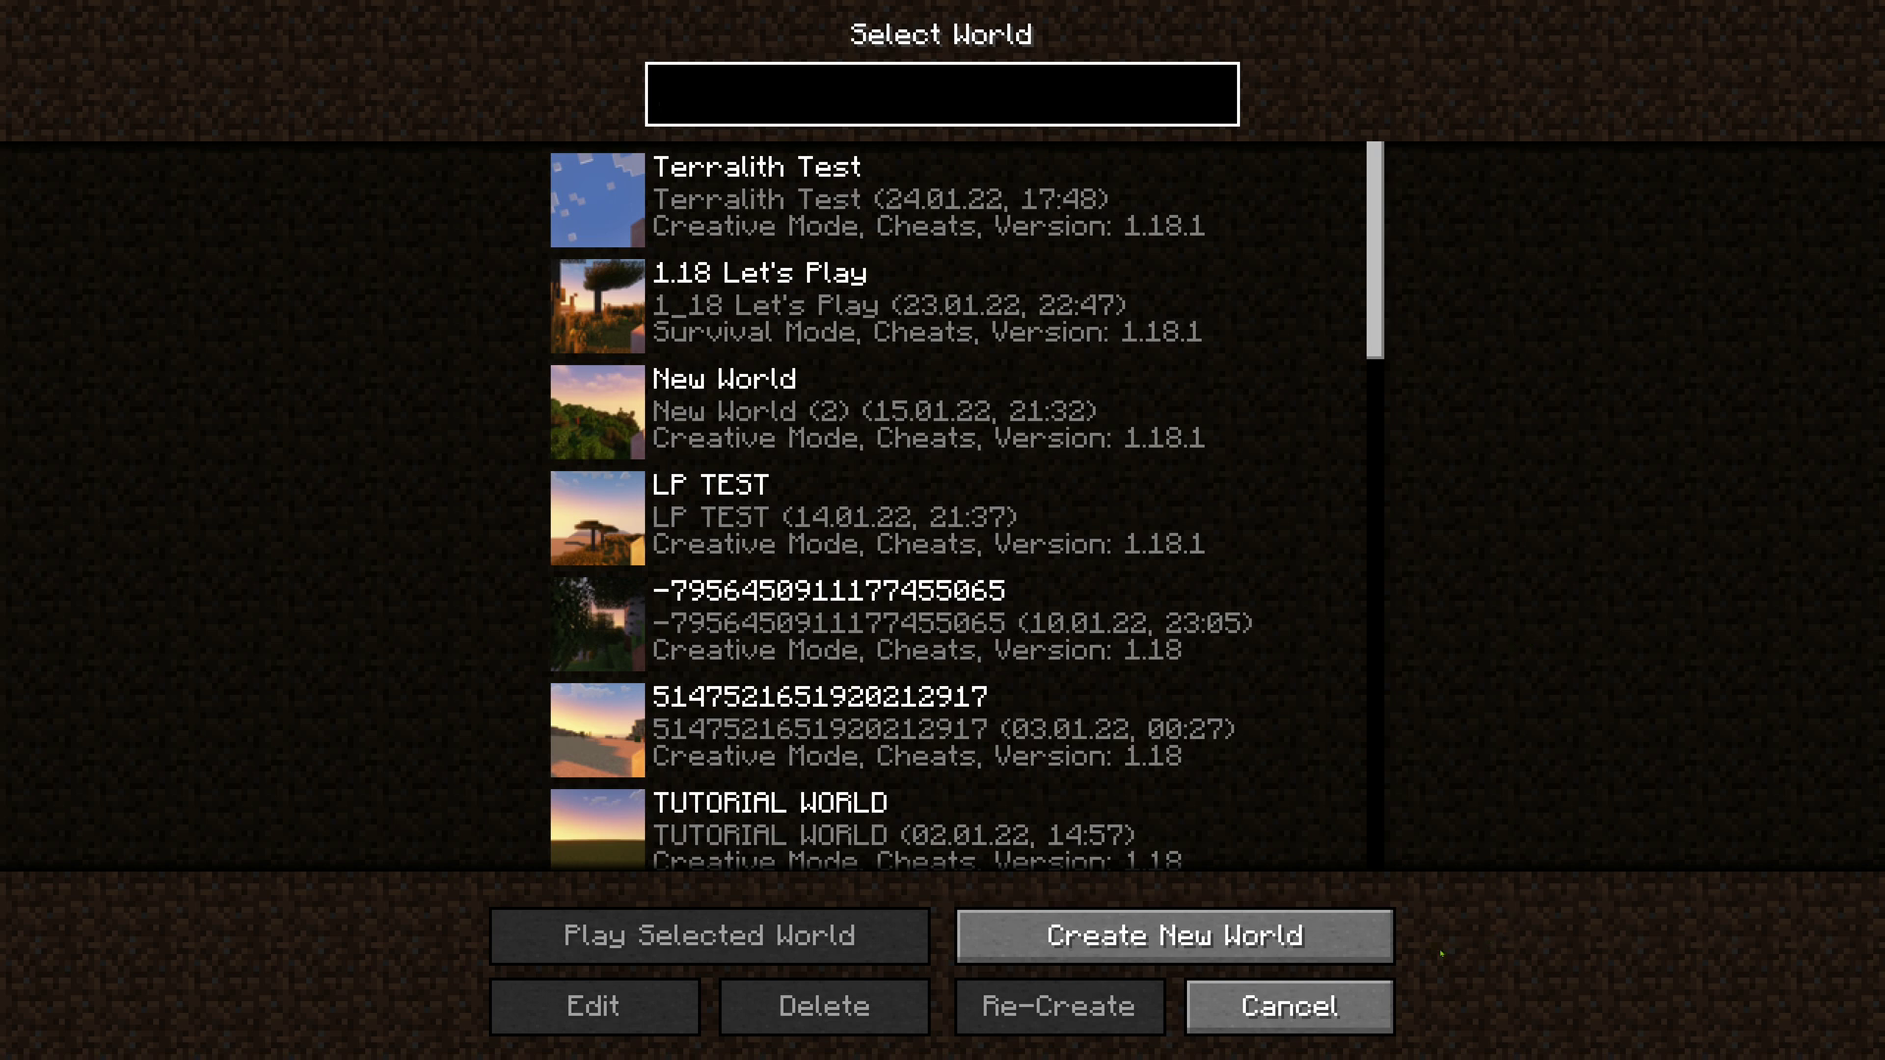
pyautogui.click(1175, 936)
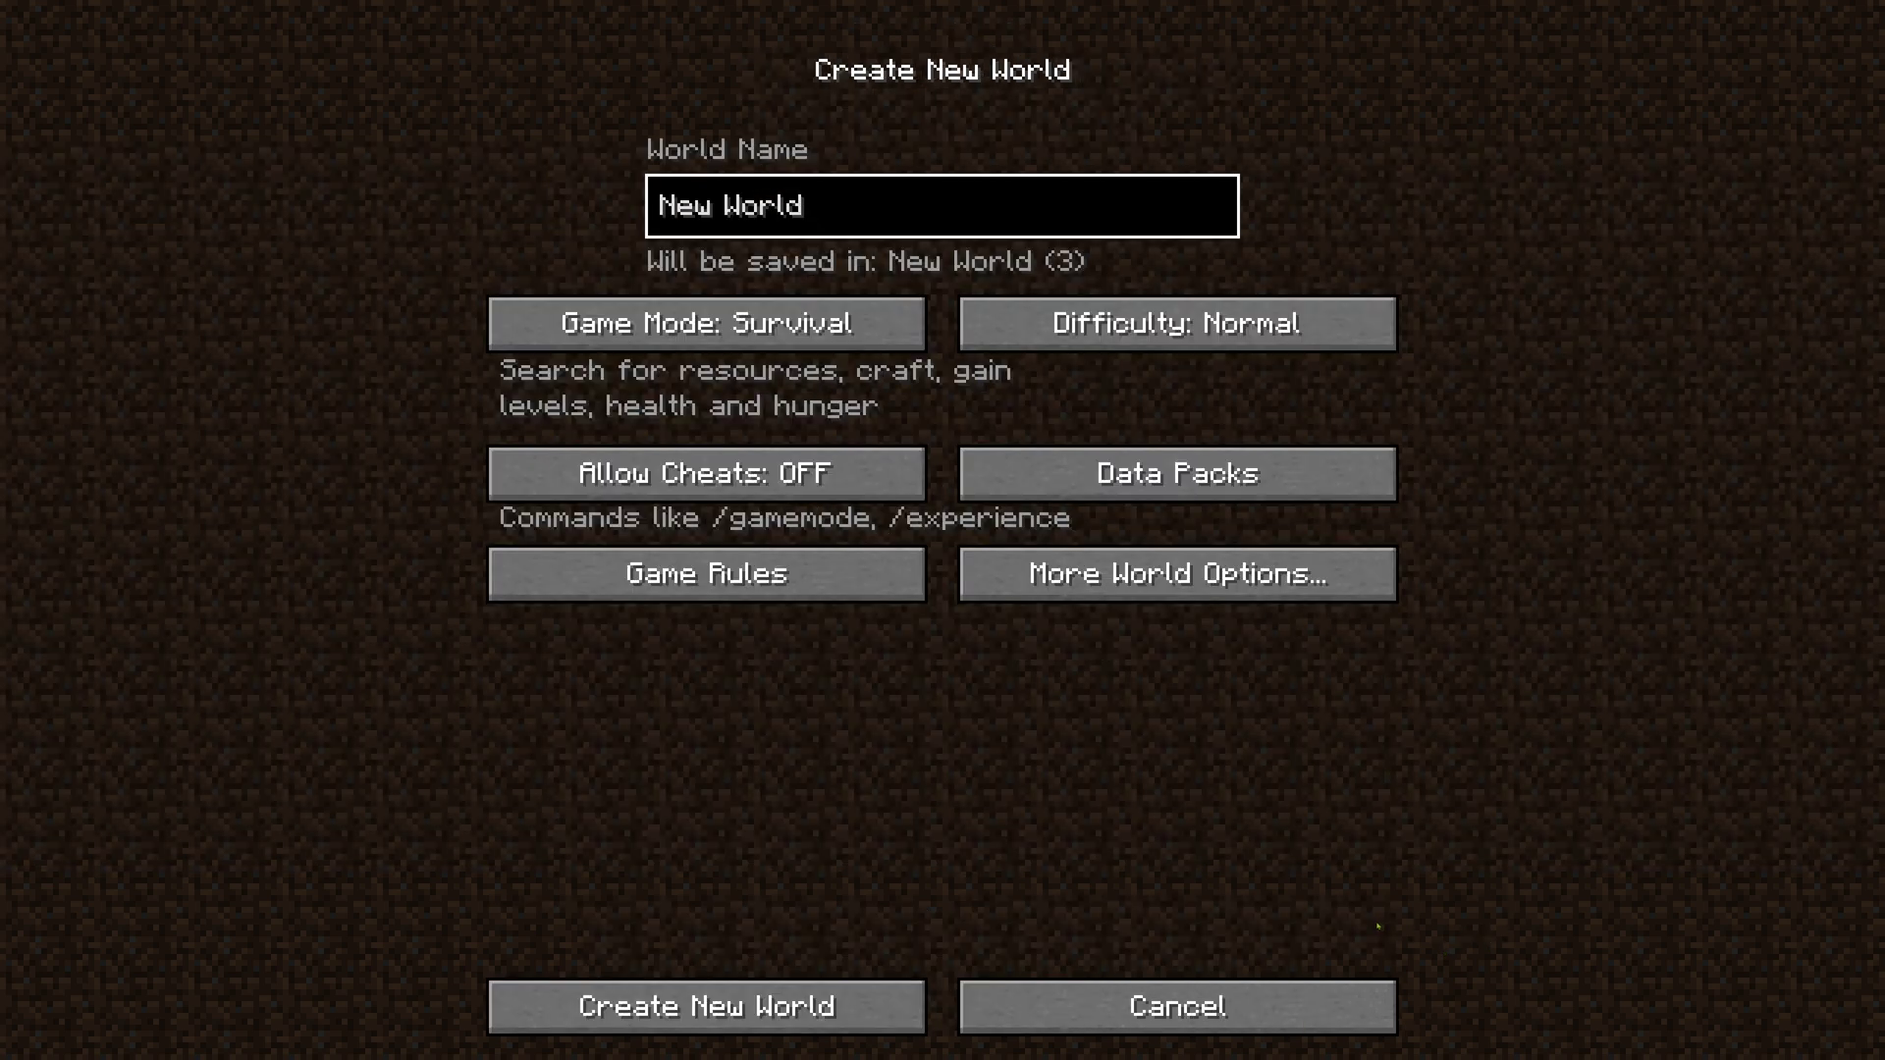
pyautogui.click(707, 323)
pyautogui.click(707, 323)
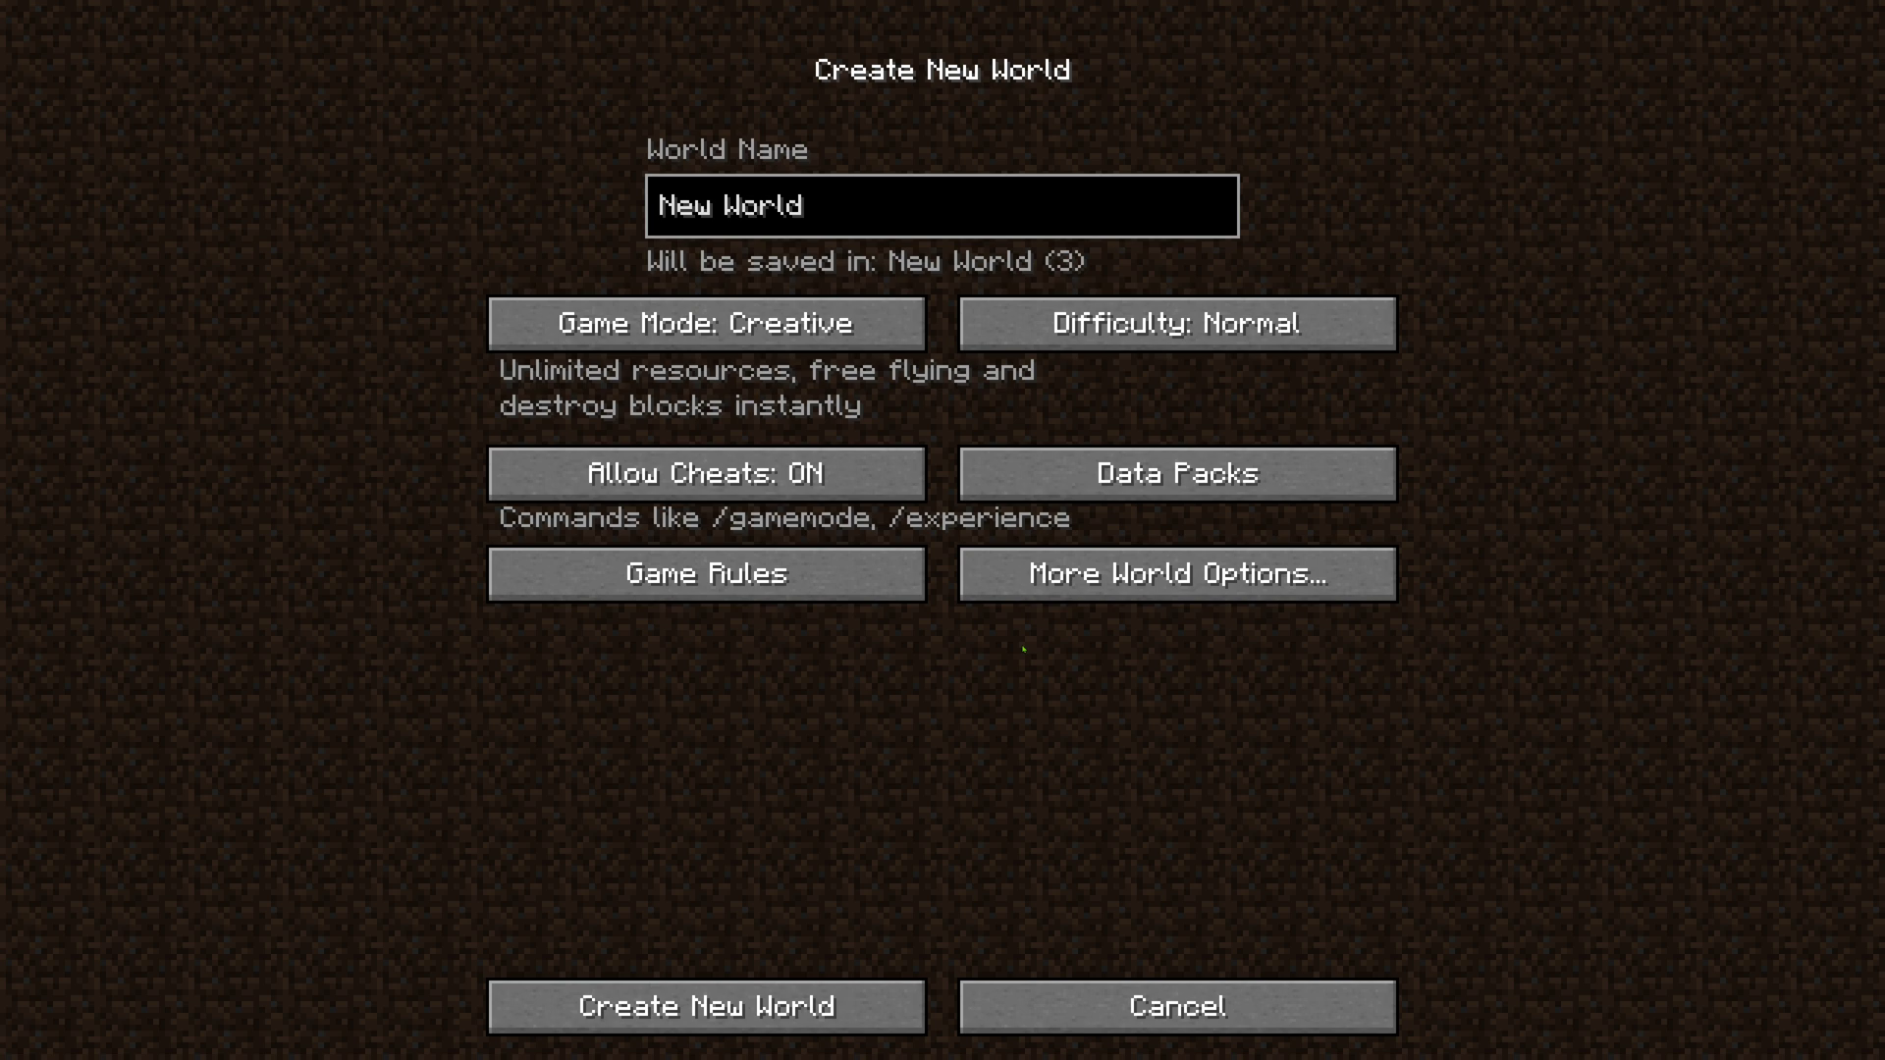
pyautogui.click(1087, 597)
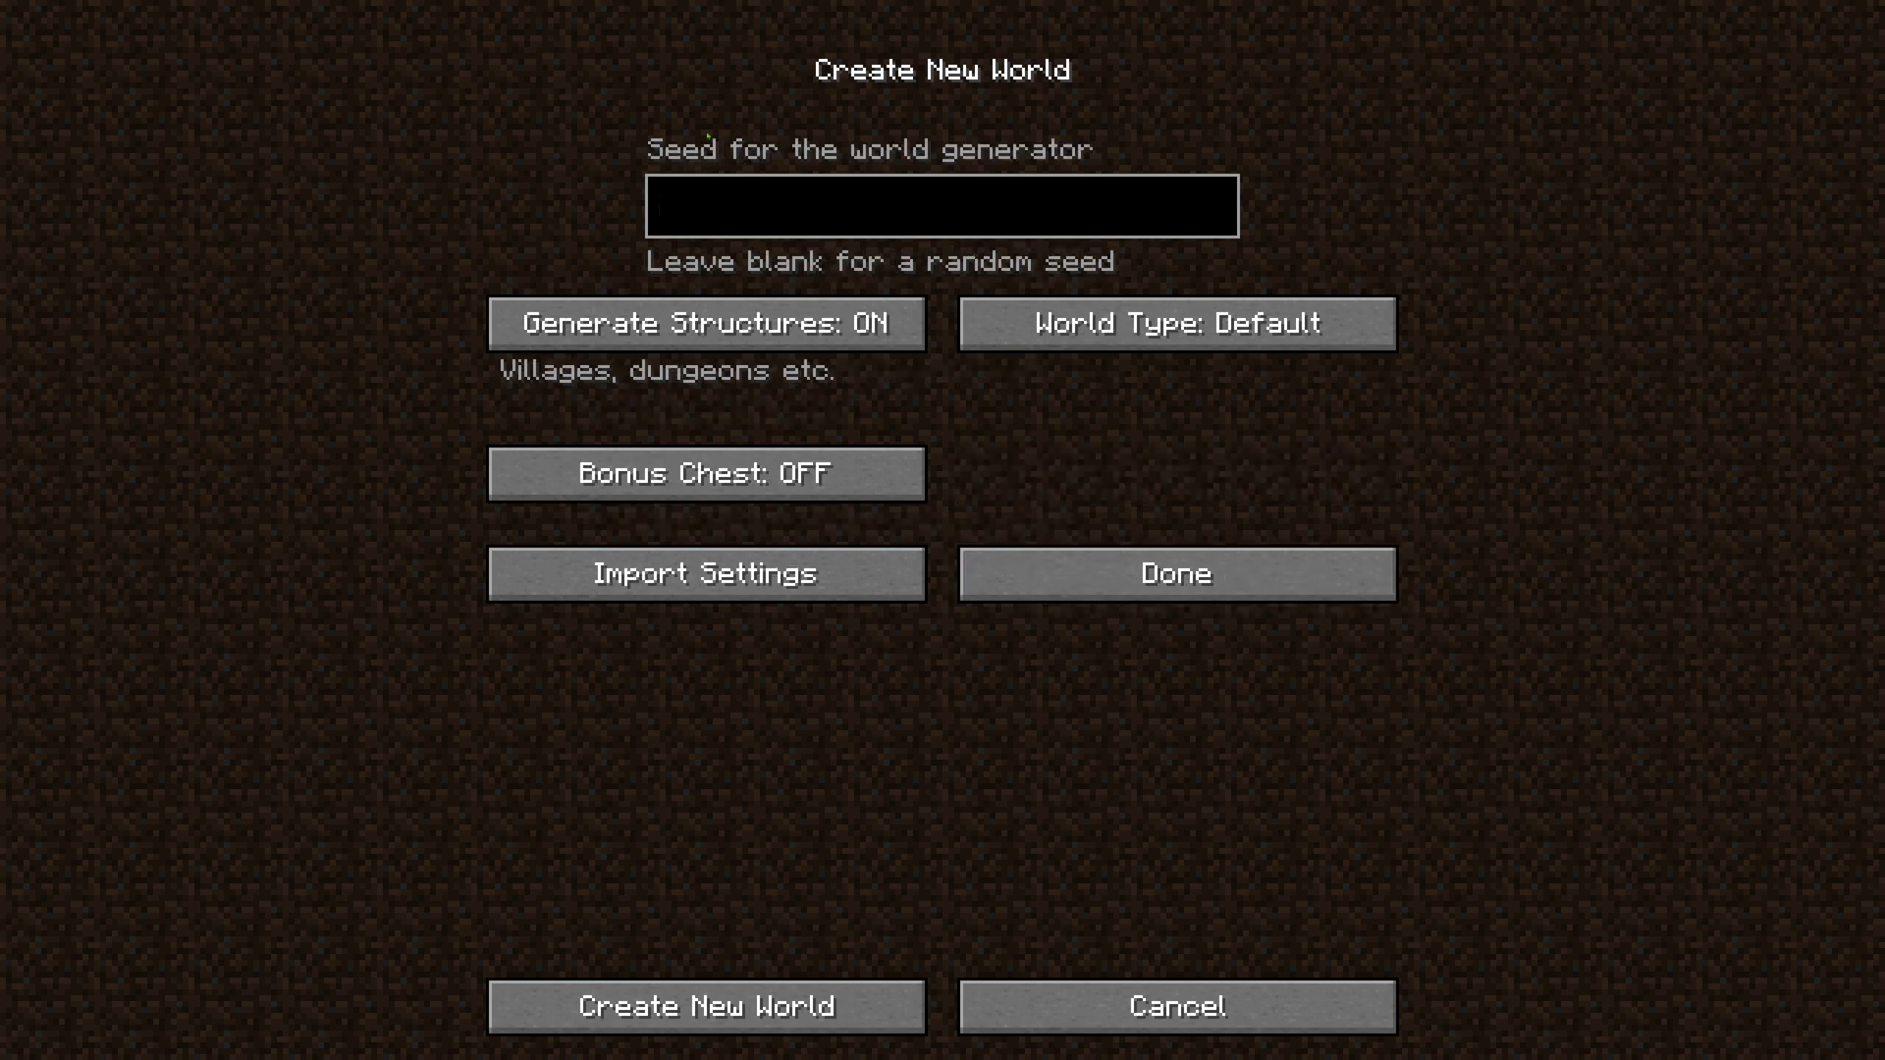
pyautogui.click(1108, 592)
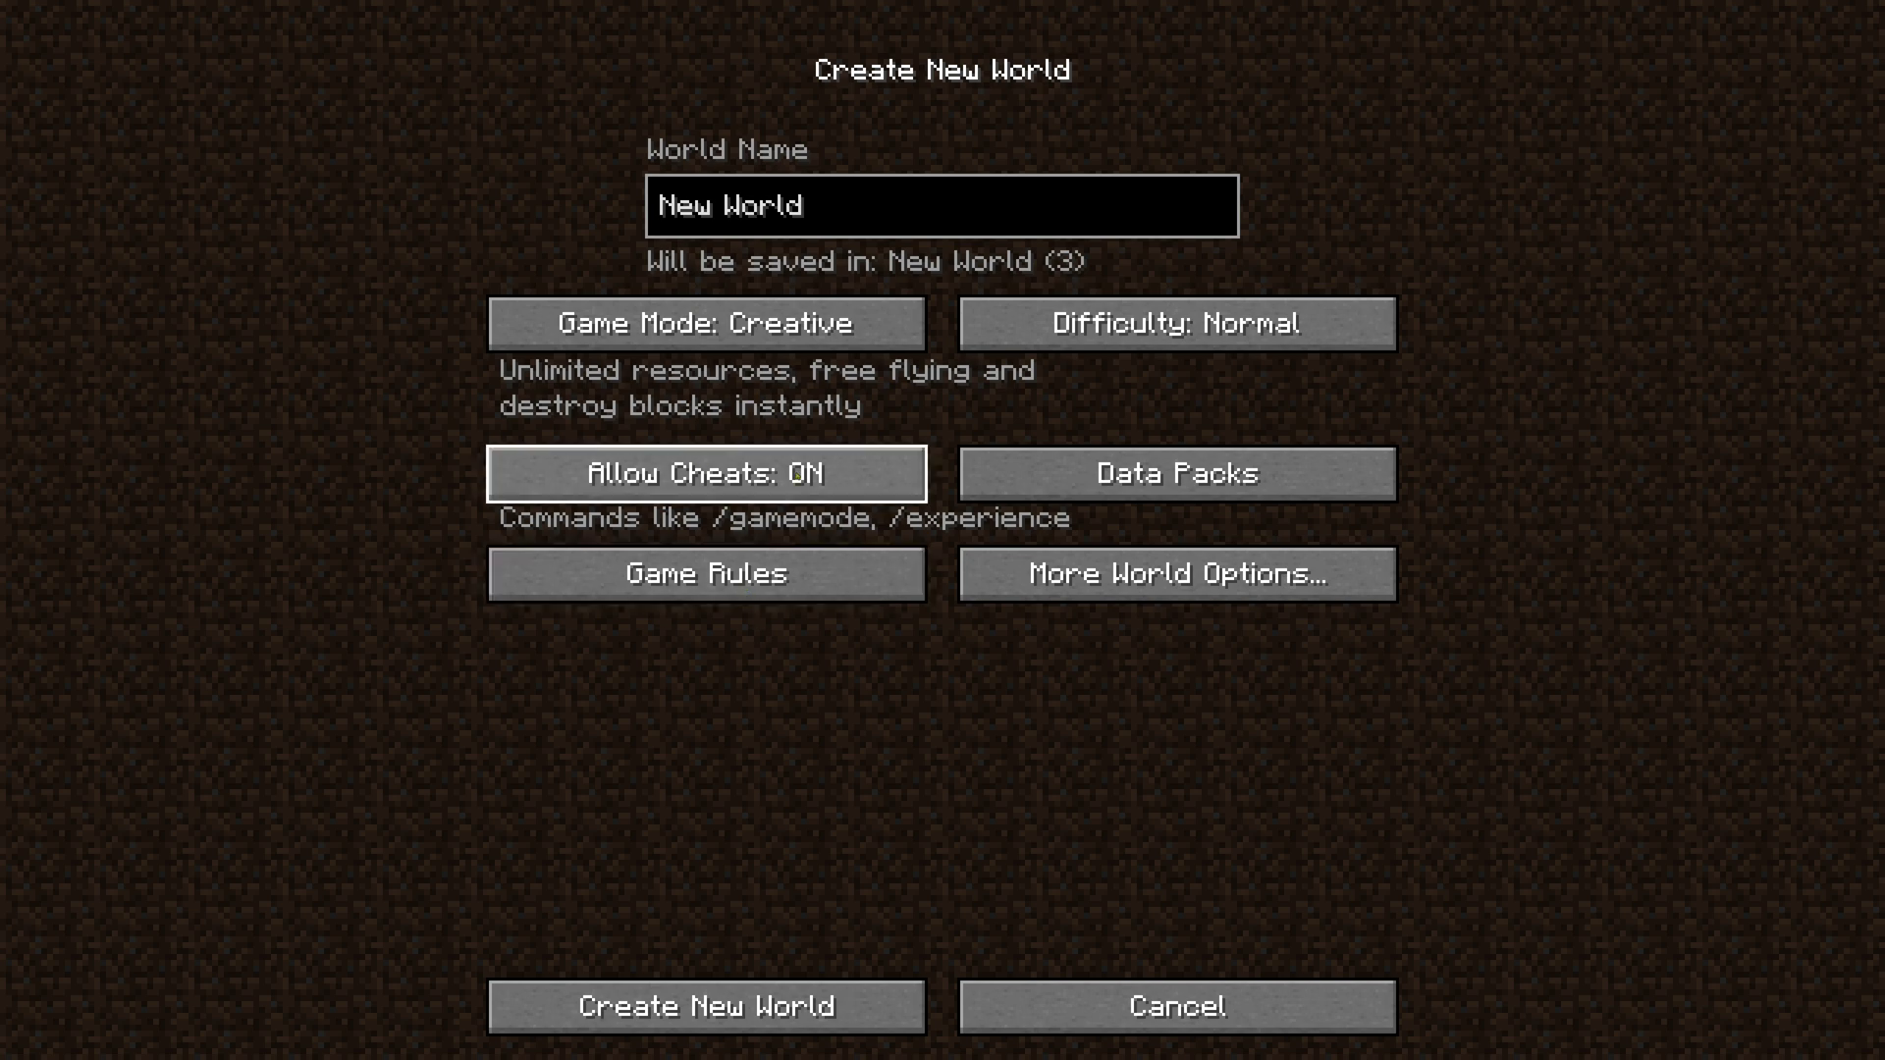
# Step: Add terralith-v2-0-12a.zip from the Downloads folder to the new world's available data packs in Minecraft and accept the import
pyautogui.click(1166, 485)
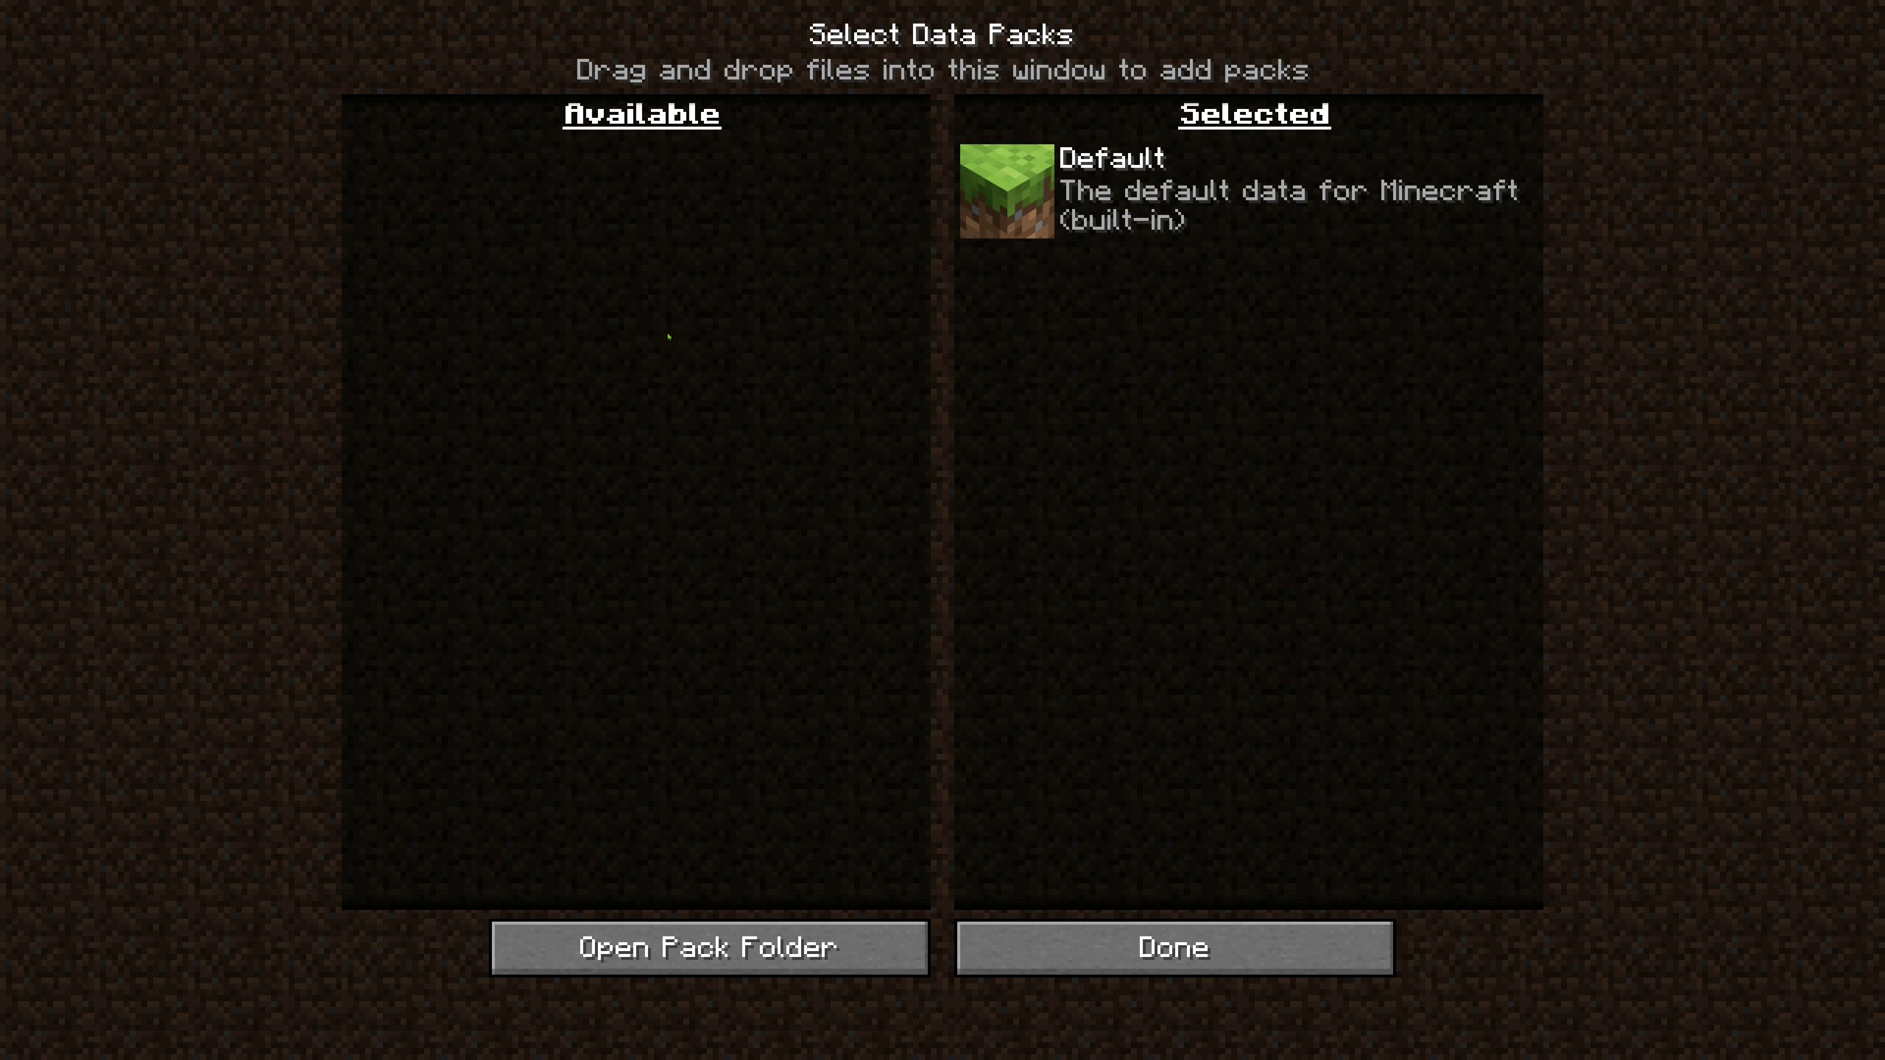
pyautogui.hotkey('alt', 'Tab')
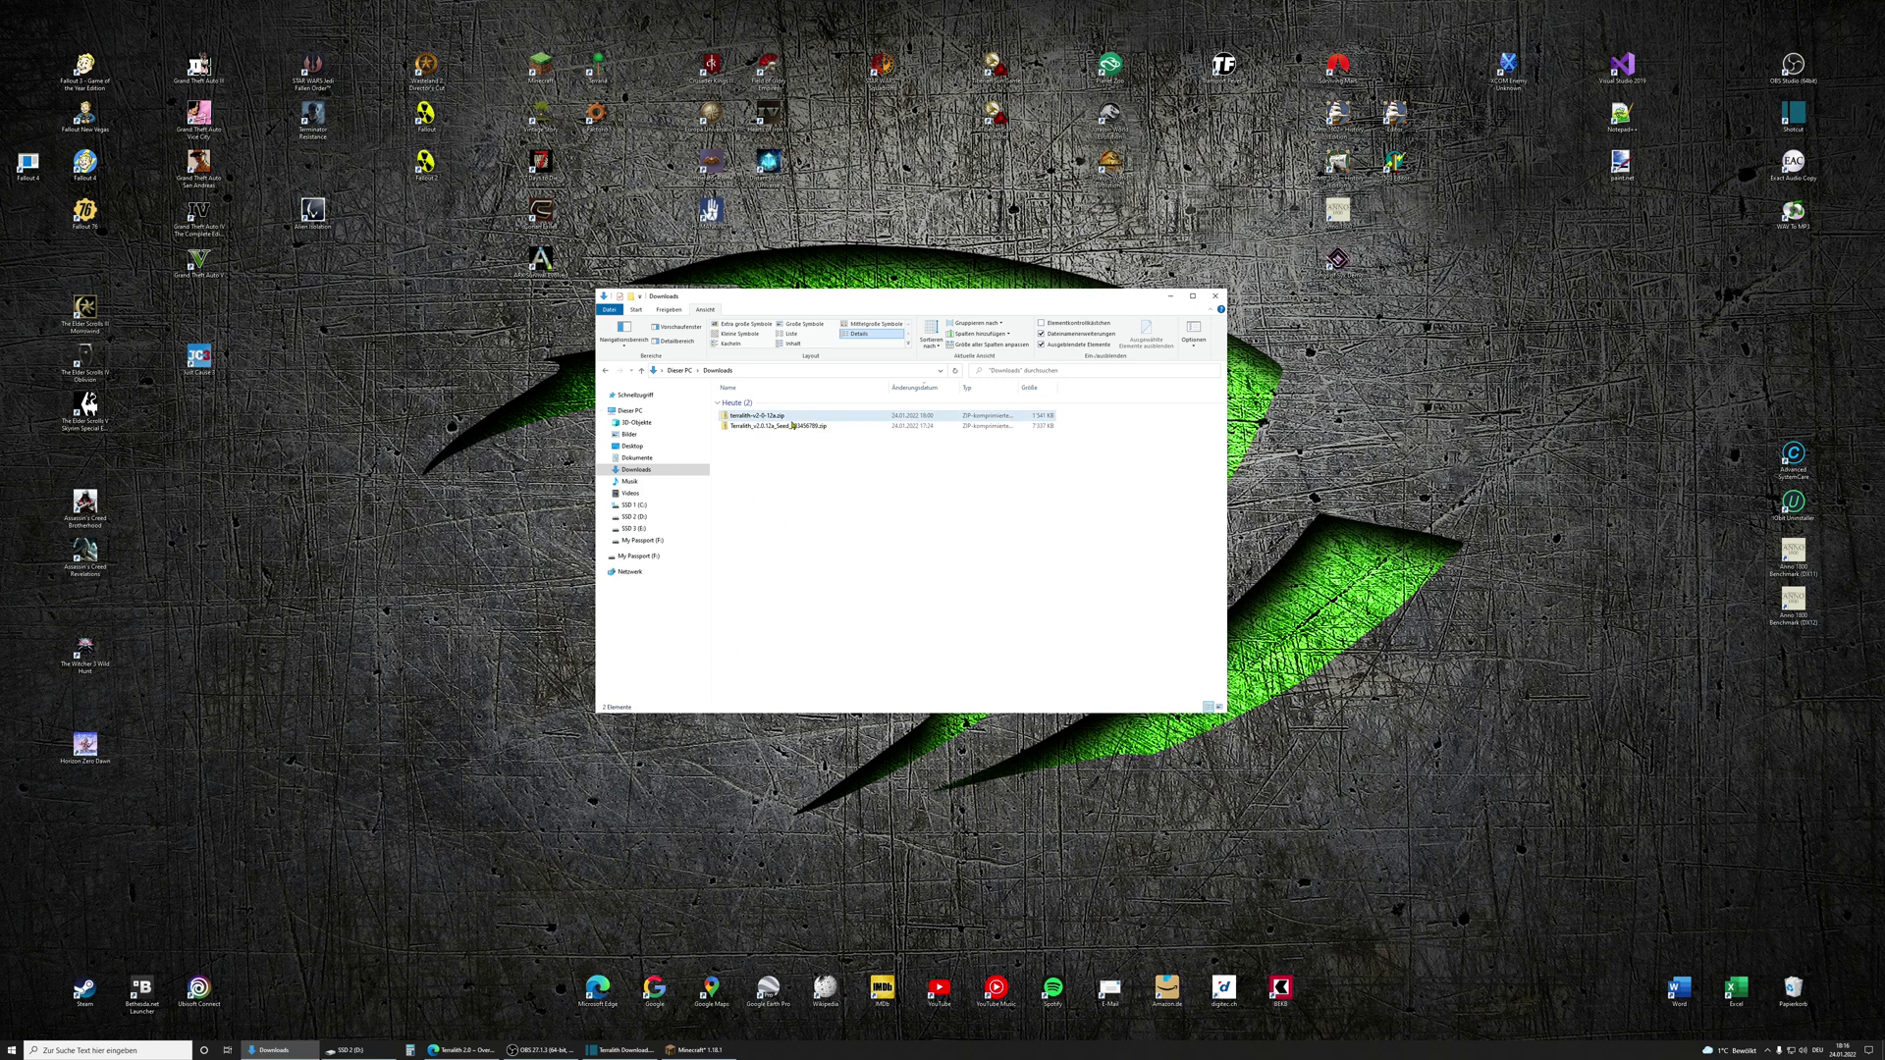
pyautogui.click(758, 417)
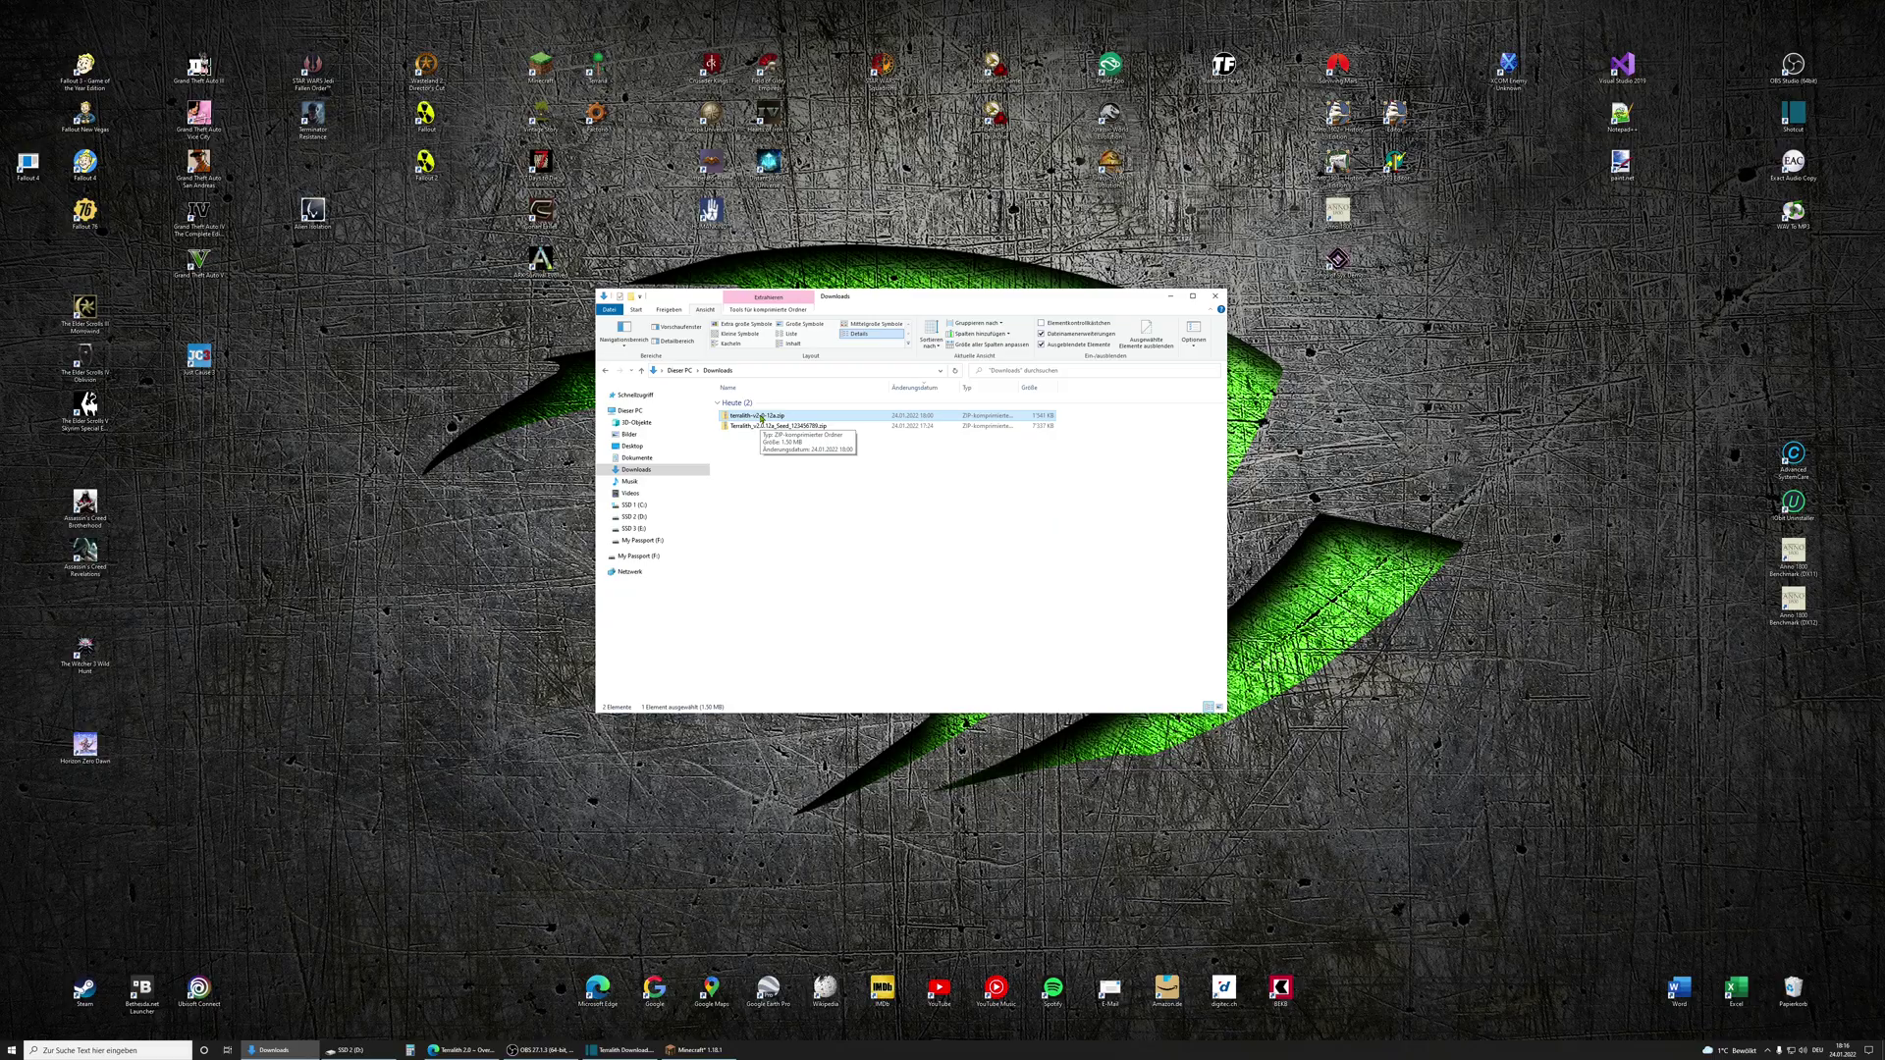
pyautogui.moveTo(761, 417); pyautogui.dragTo(660, 986)
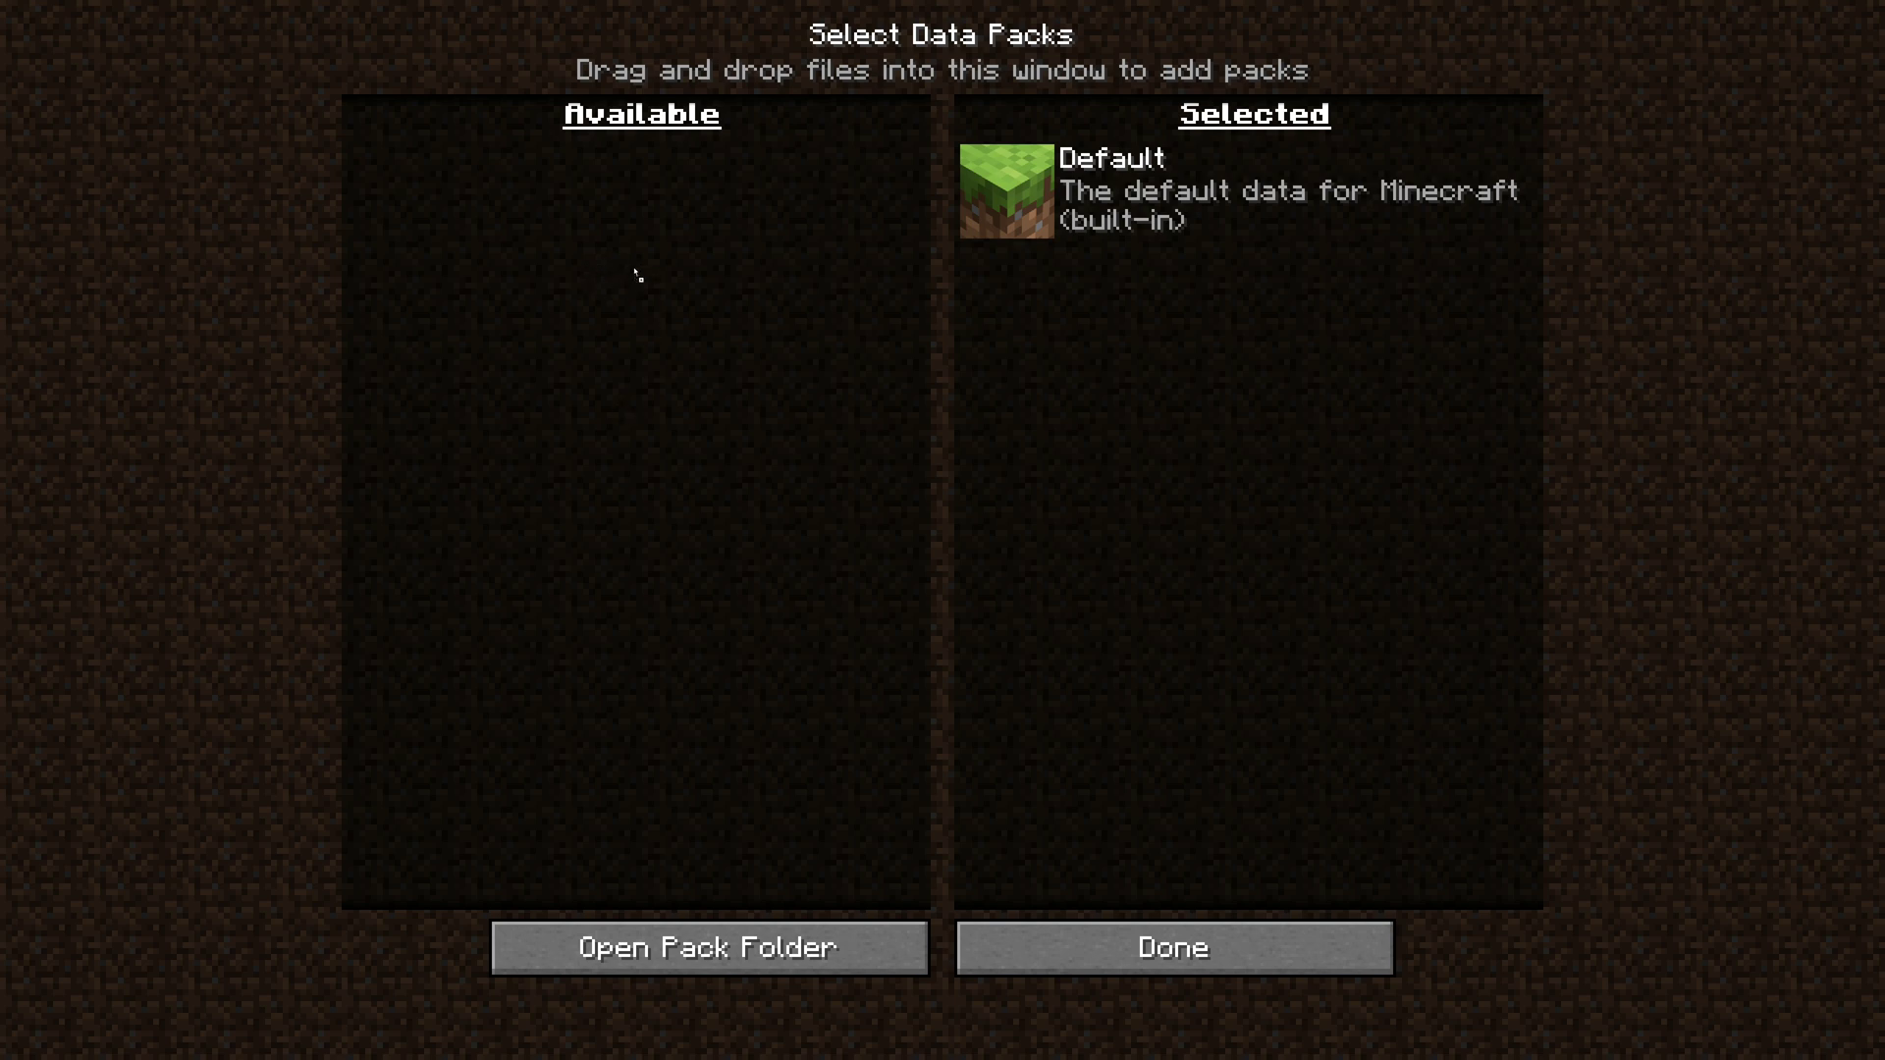
pyautogui.moveTo(635, 274)
pyautogui.mouseDown()
pyautogui.moveTo(635, 252)
pyautogui.moveTo(656, 274)
pyautogui.mouseUp()
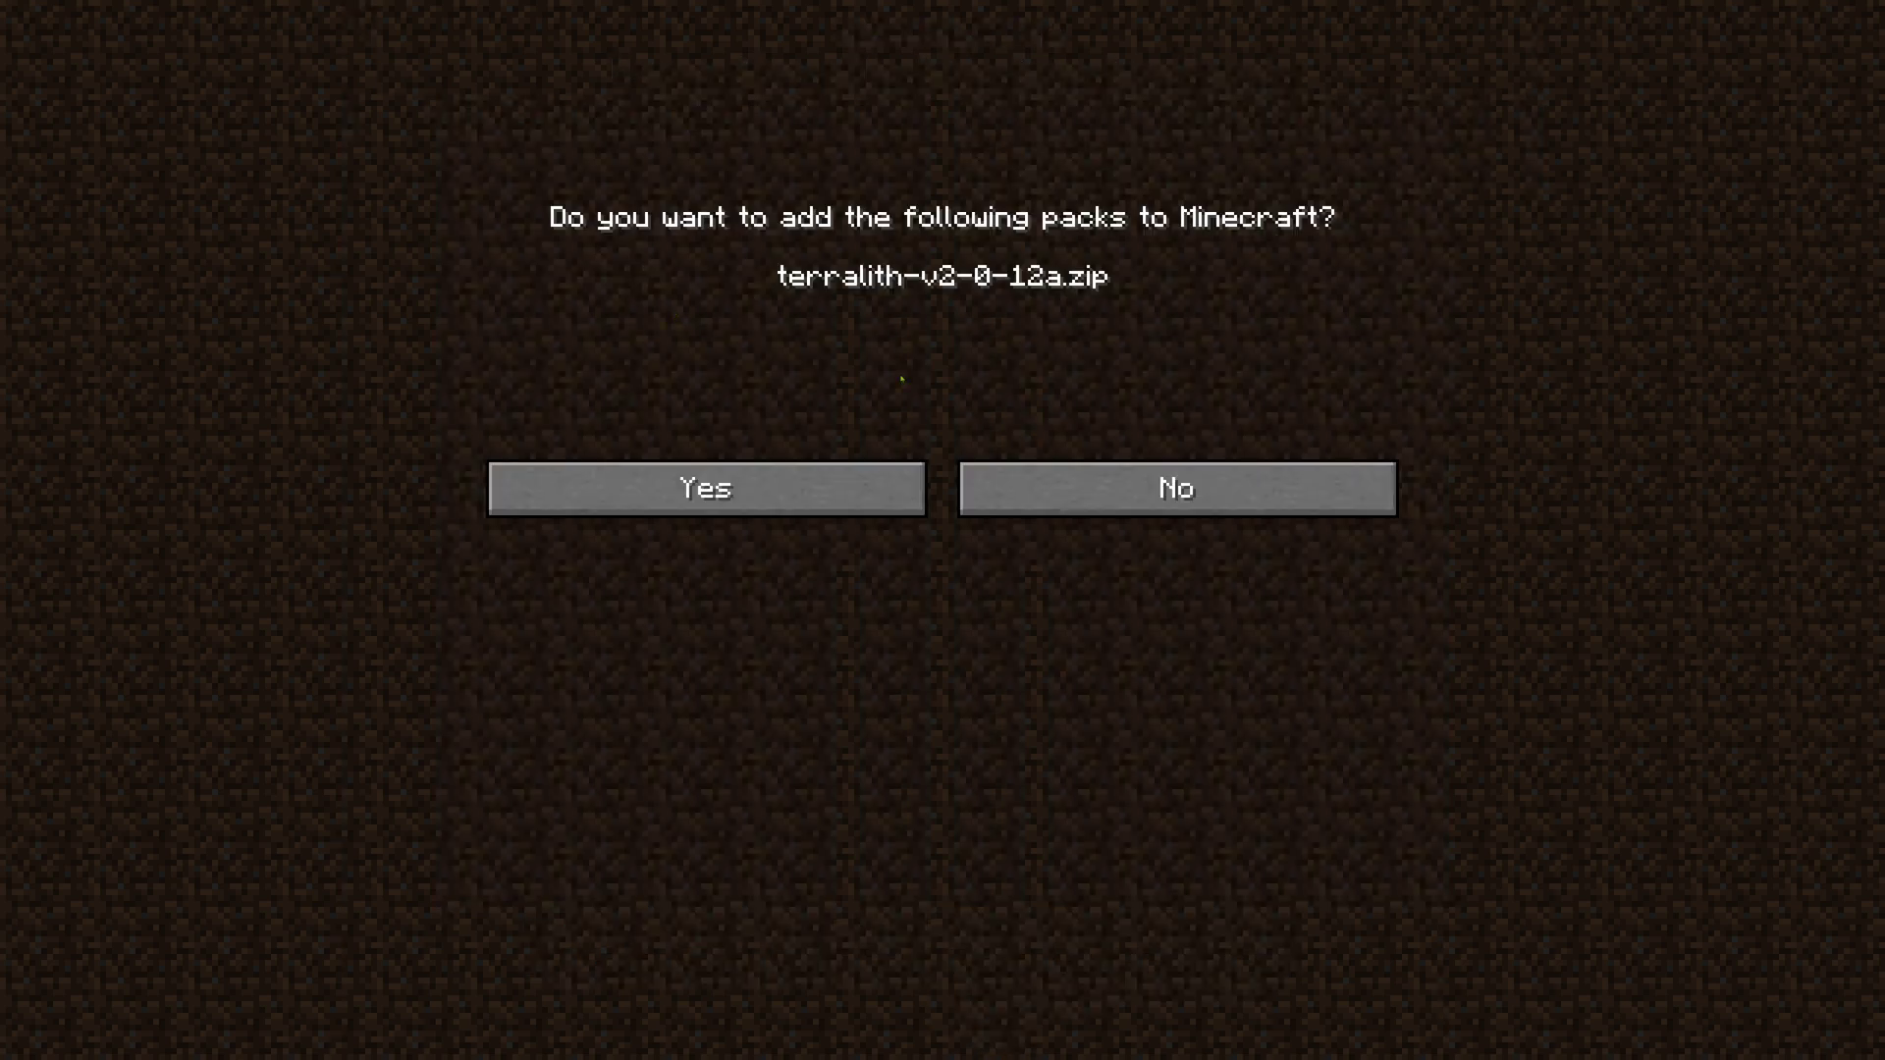
pyautogui.click(724, 491)
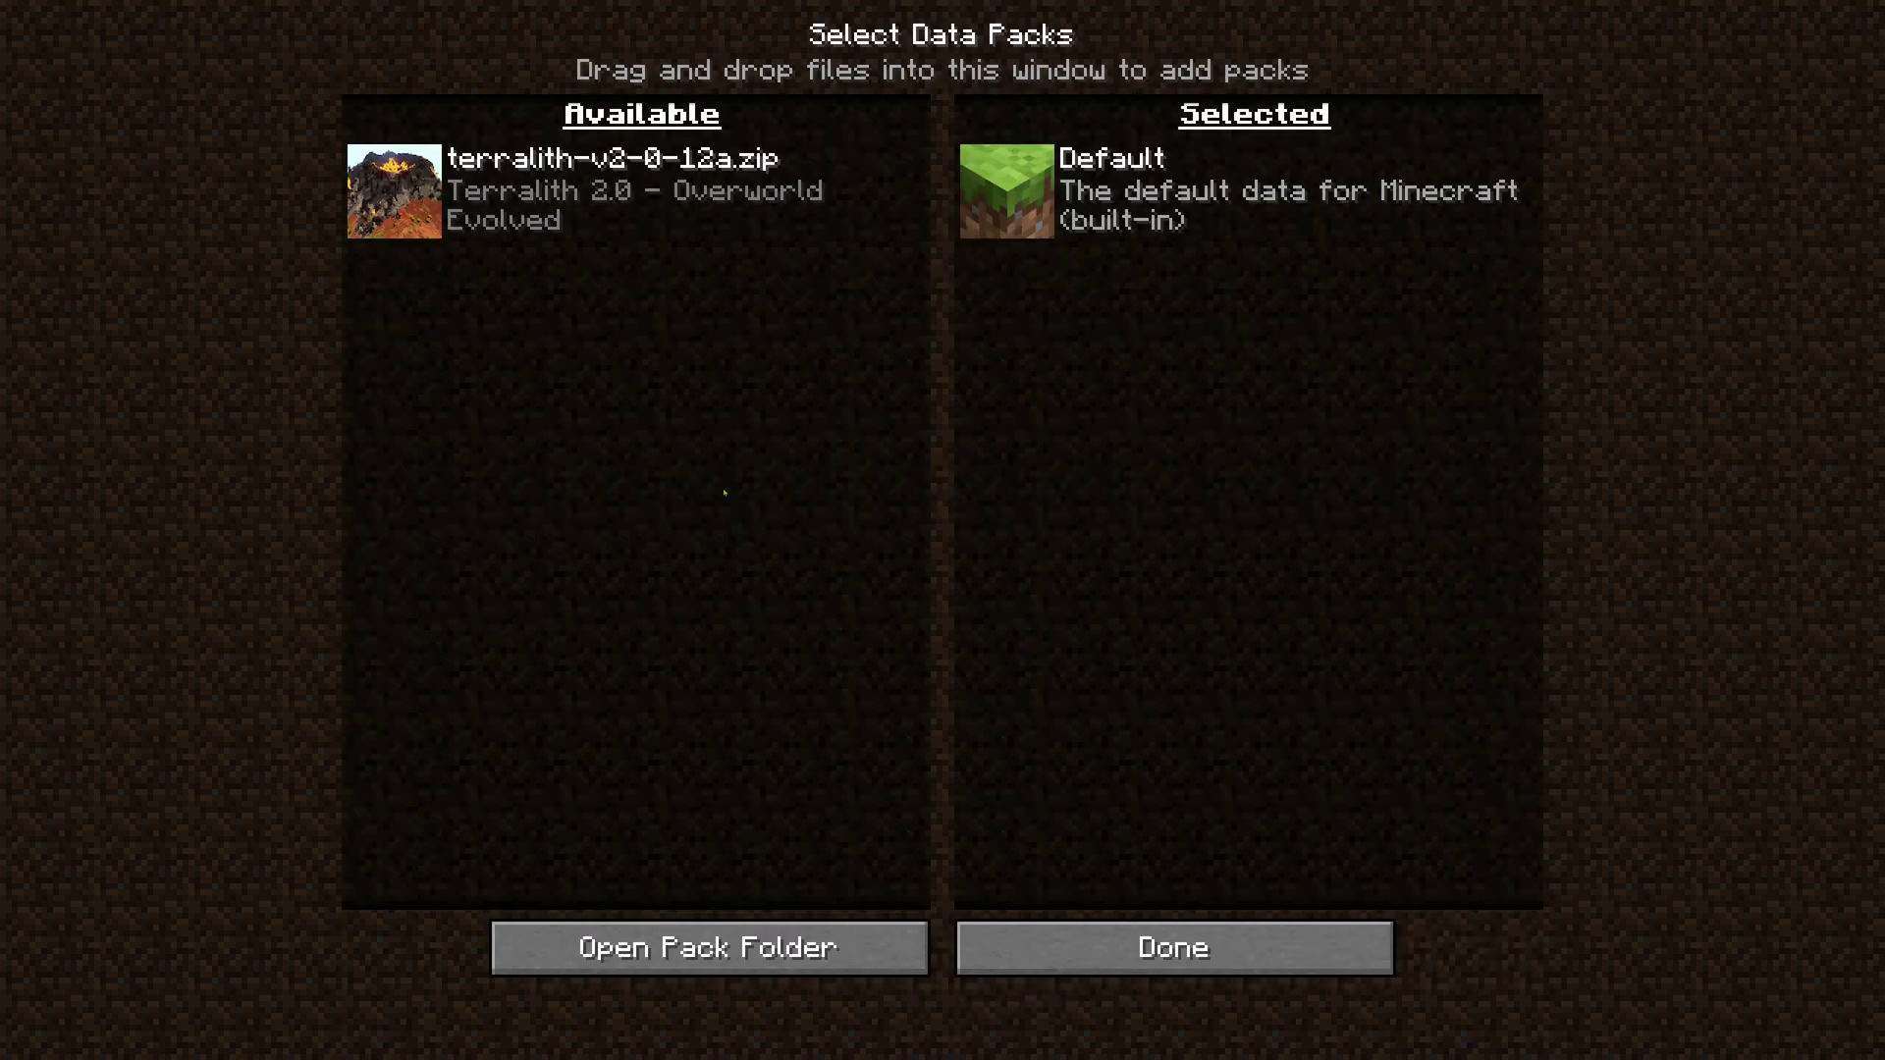
# Step: Enable the Terralith 2.0 data pack above the Default pack and apply the data pack selection
pyautogui.click(391, 190)
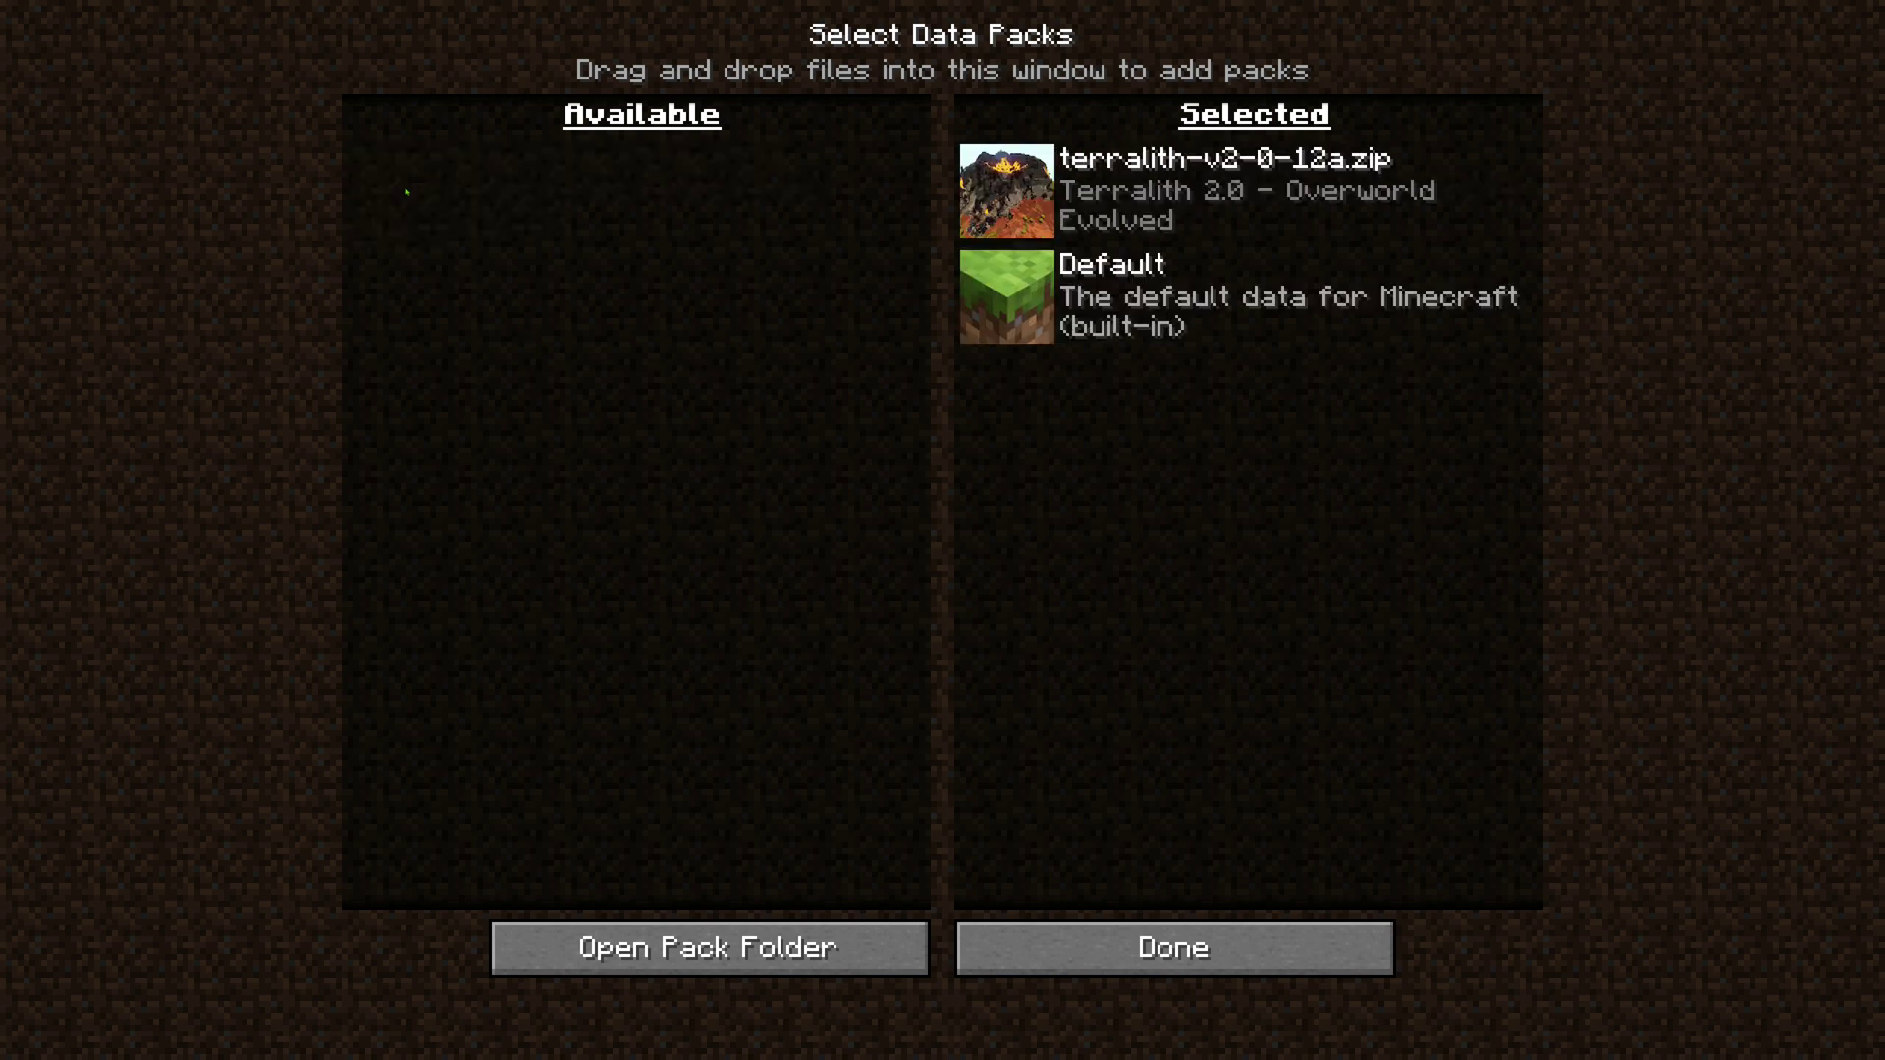
pyautogui.moveTo(1017, 181)
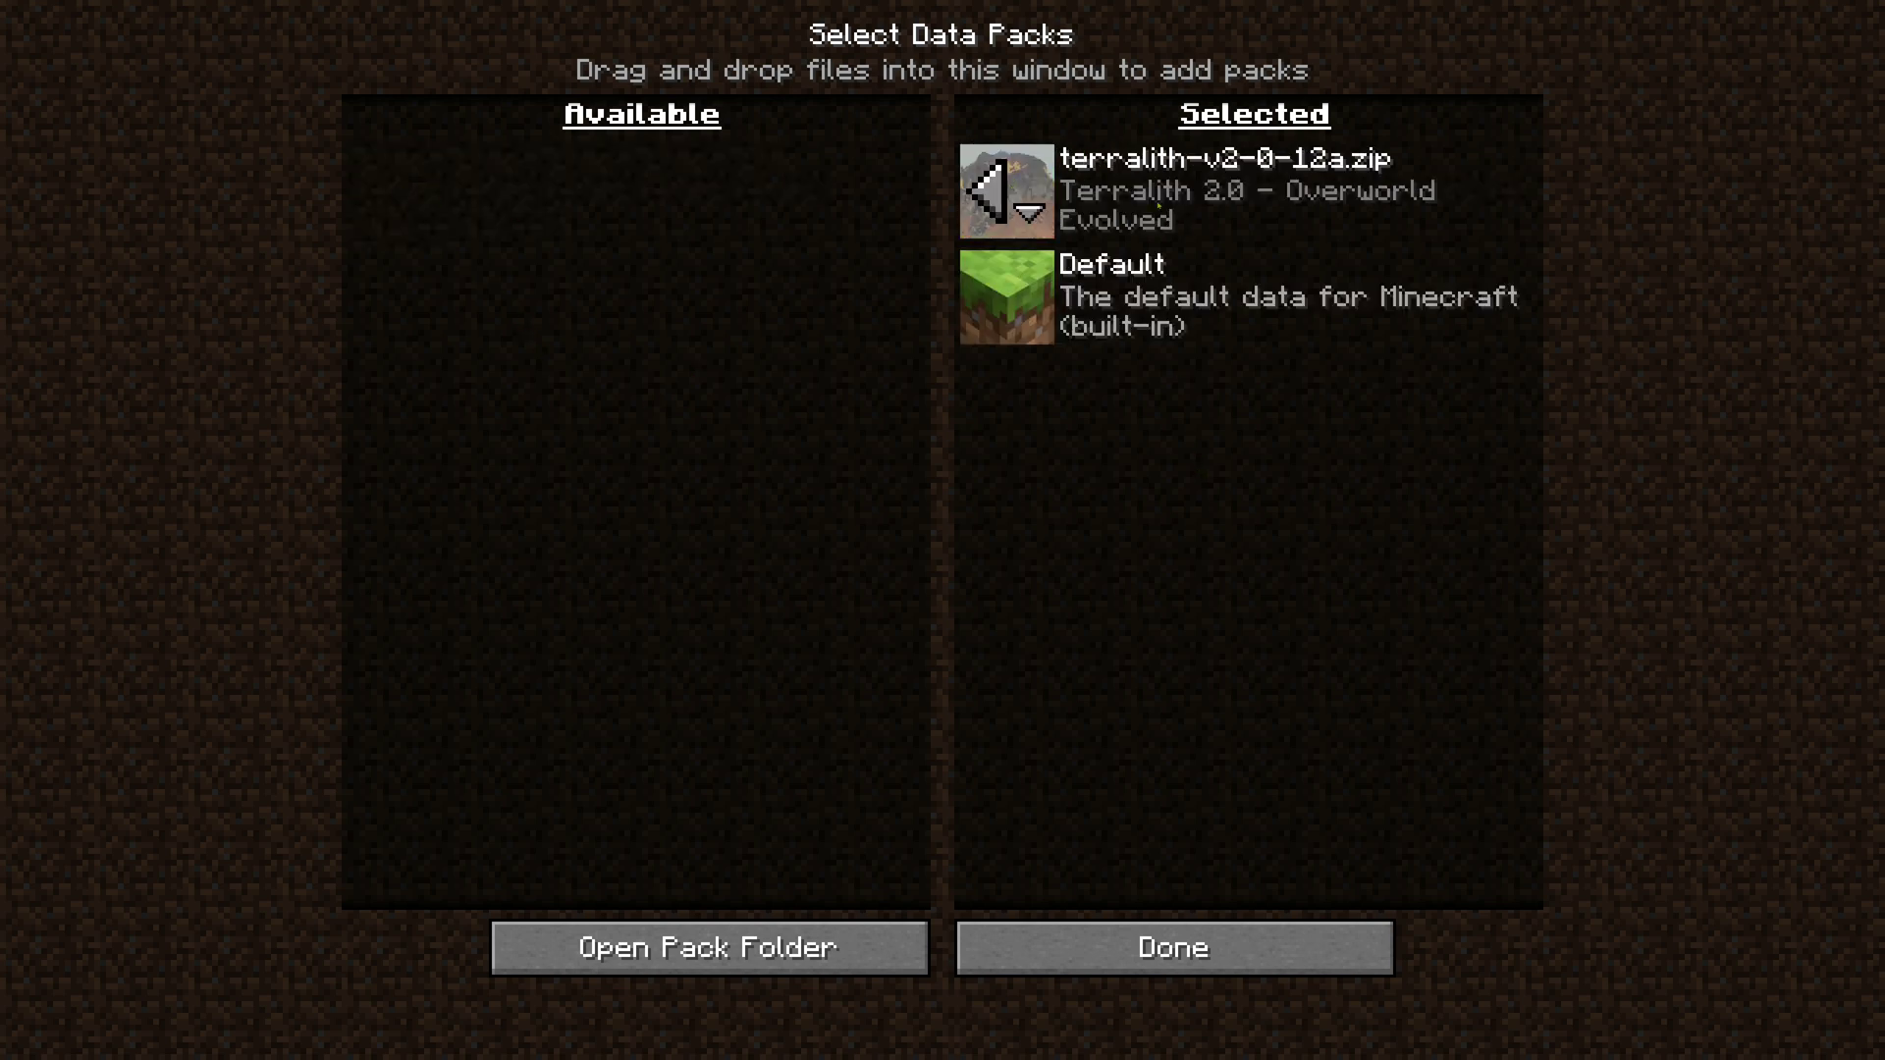
pyautogui.moveTo(1120, 313)
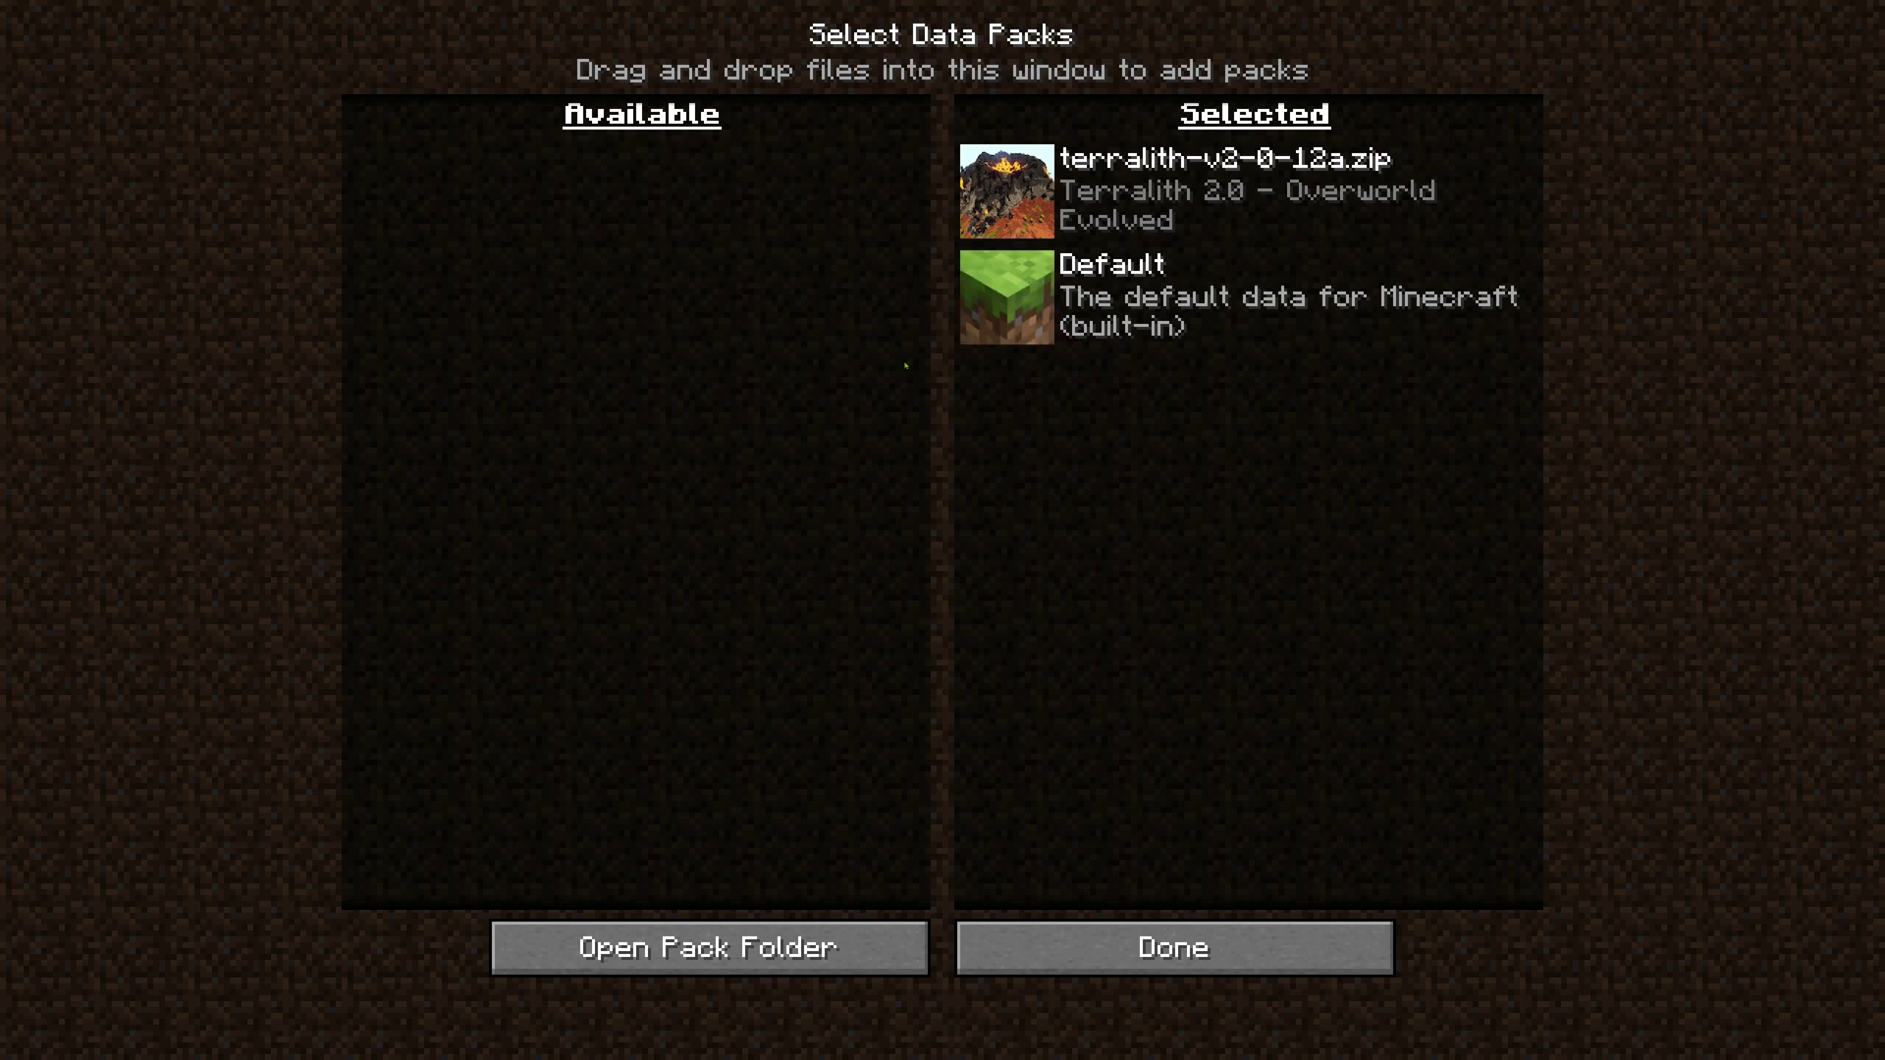
pyautogui.click(990, 302)
pyautogui.click(393, 191)
pyautogui.click(1169, 947)
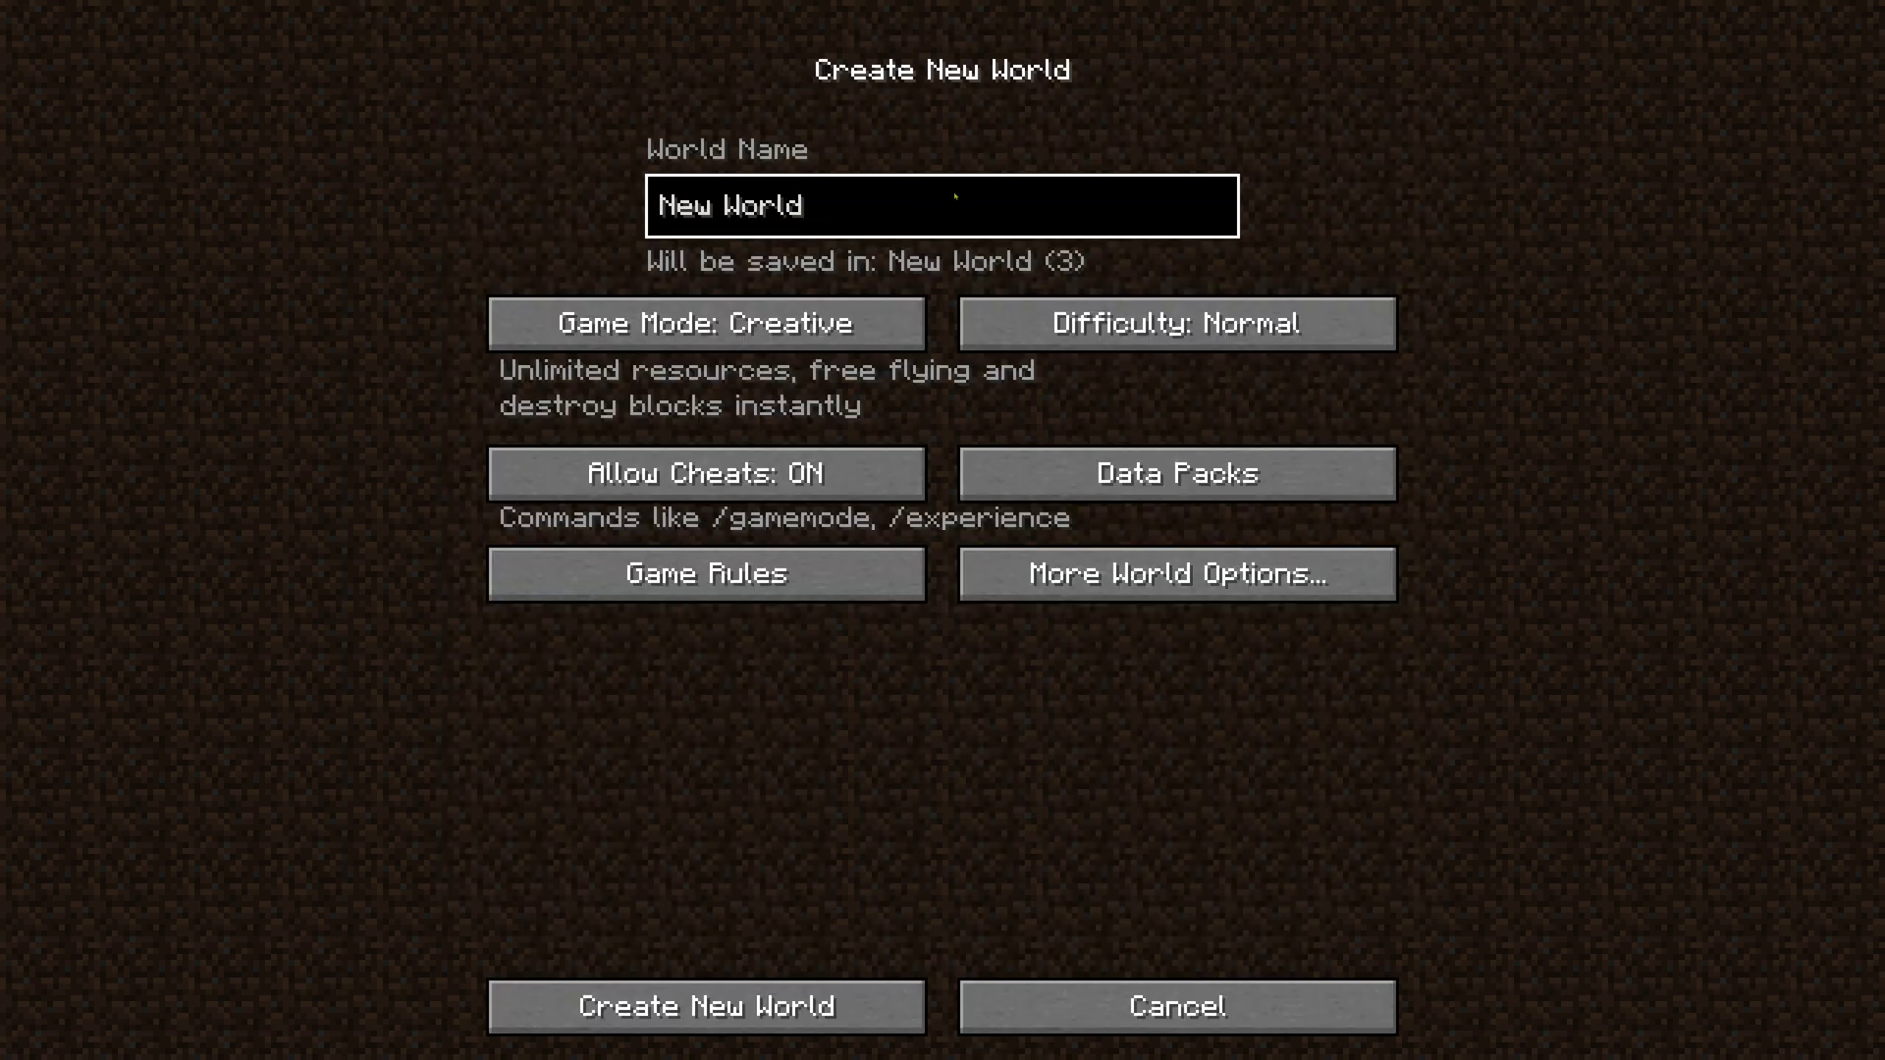
# Step: Rename the world to Terra Test and create it with the current settings
pyautogui.press('BackSpace')
pyautogui.press('BackSpace')
pyautogui.press('BackSpace')
pyautogui.press('BackSpace')
pyautogui.press('BackSpace')
pyautogui.press('BackSpace')
pyautogui.press('BackSpace')
pyautogui.press('BackSpace')
pyautogui.press('BackSpace')
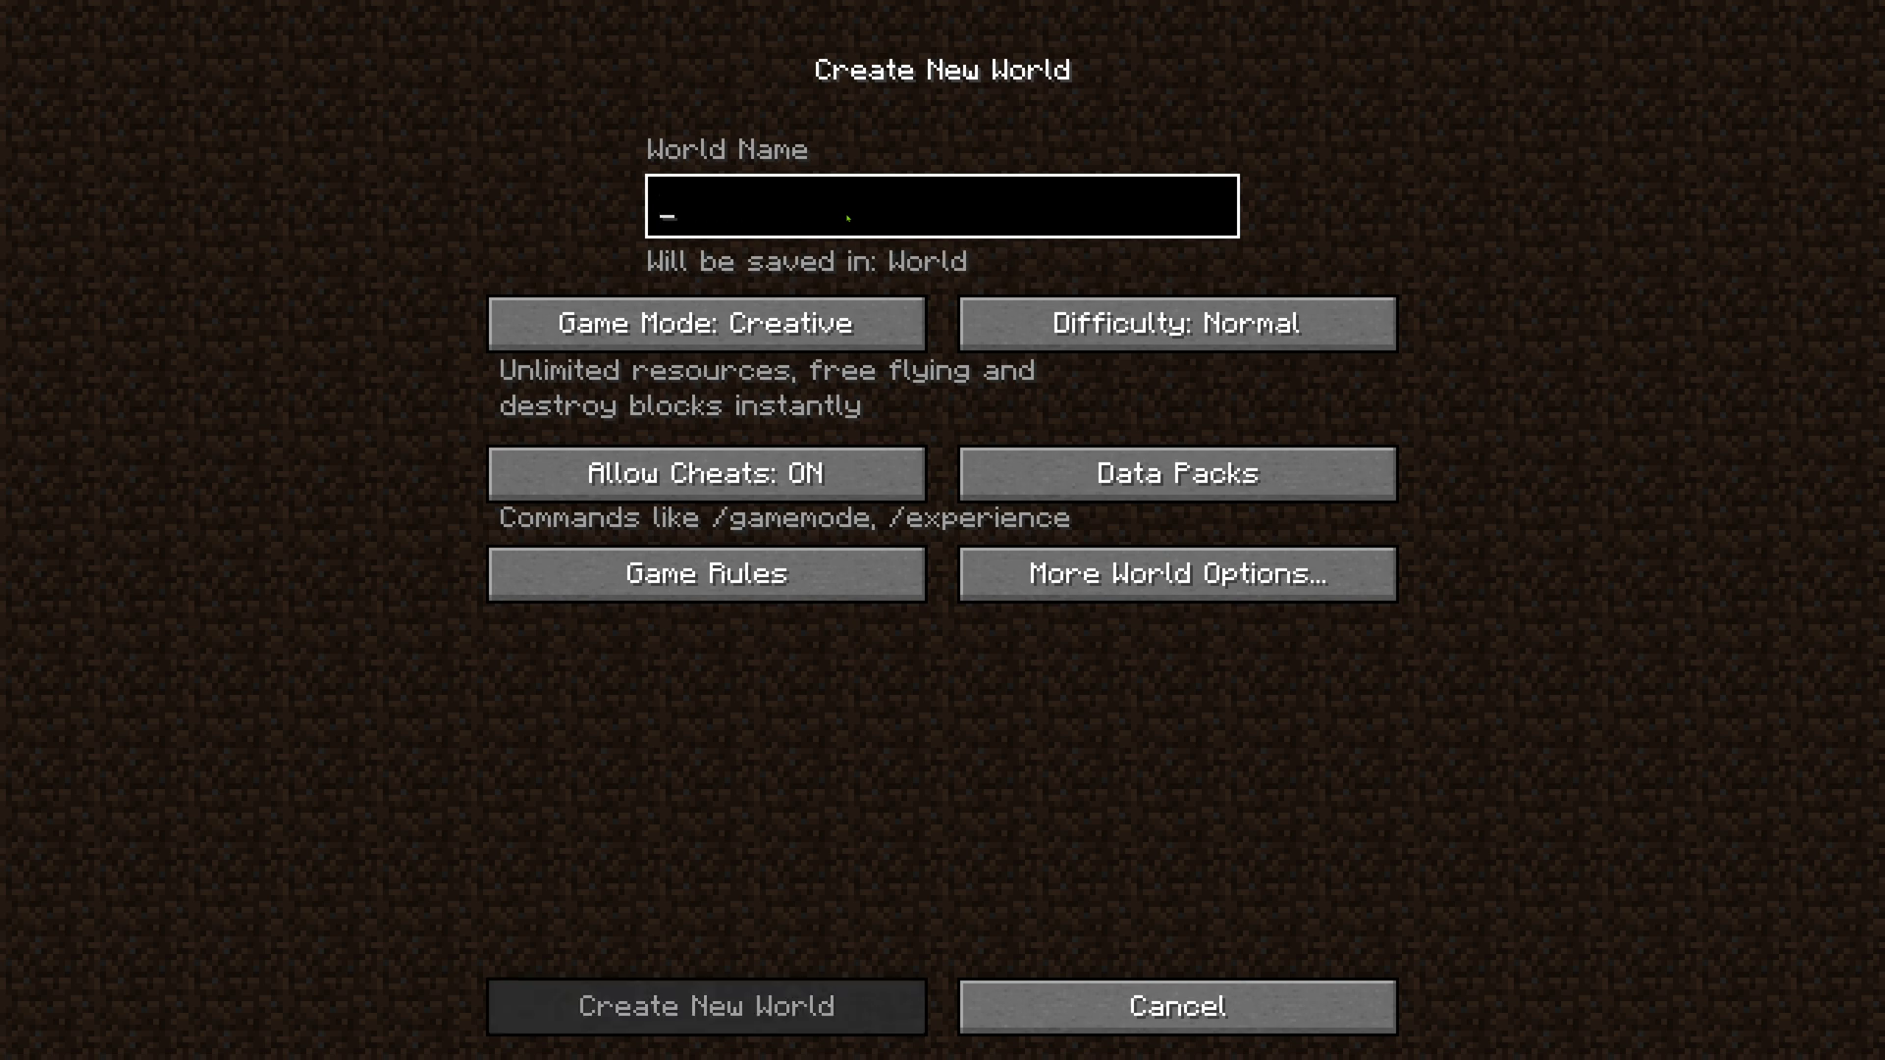
pyautogui.write('Terra Test')
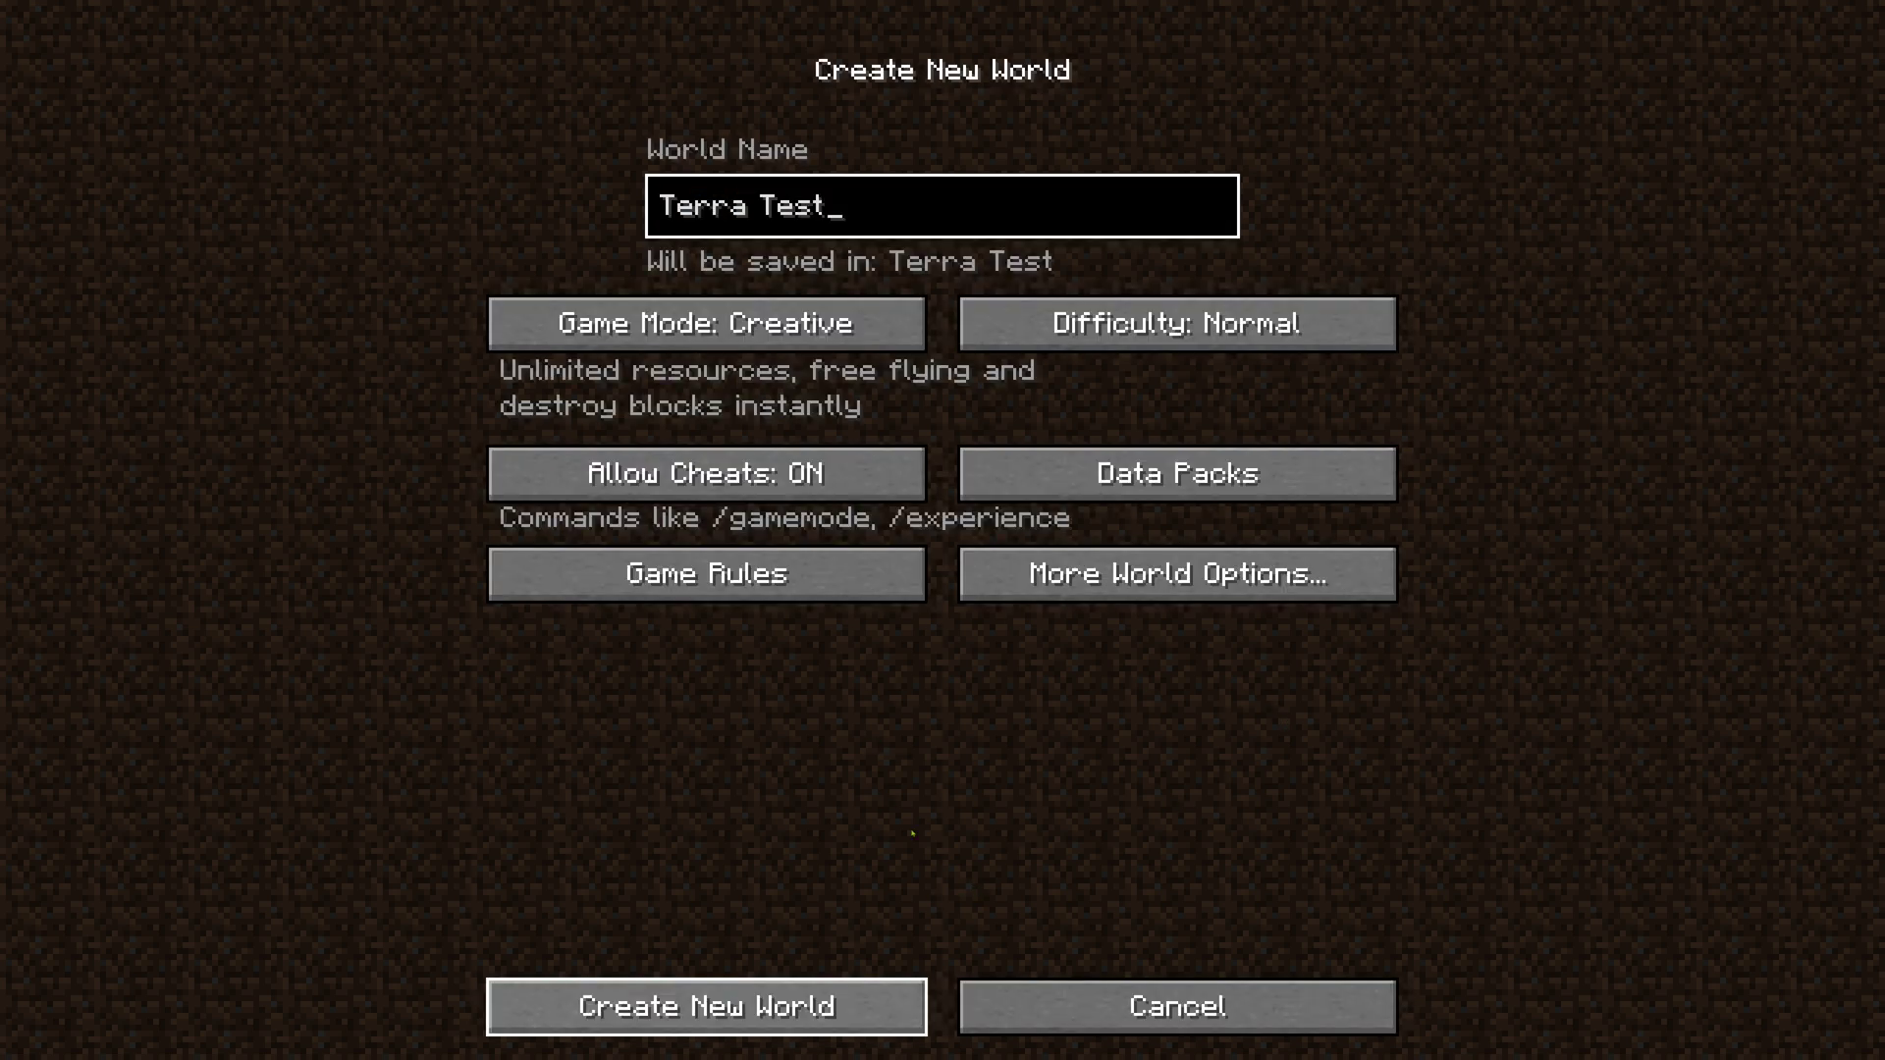
pyautogui.click(699, 1012)
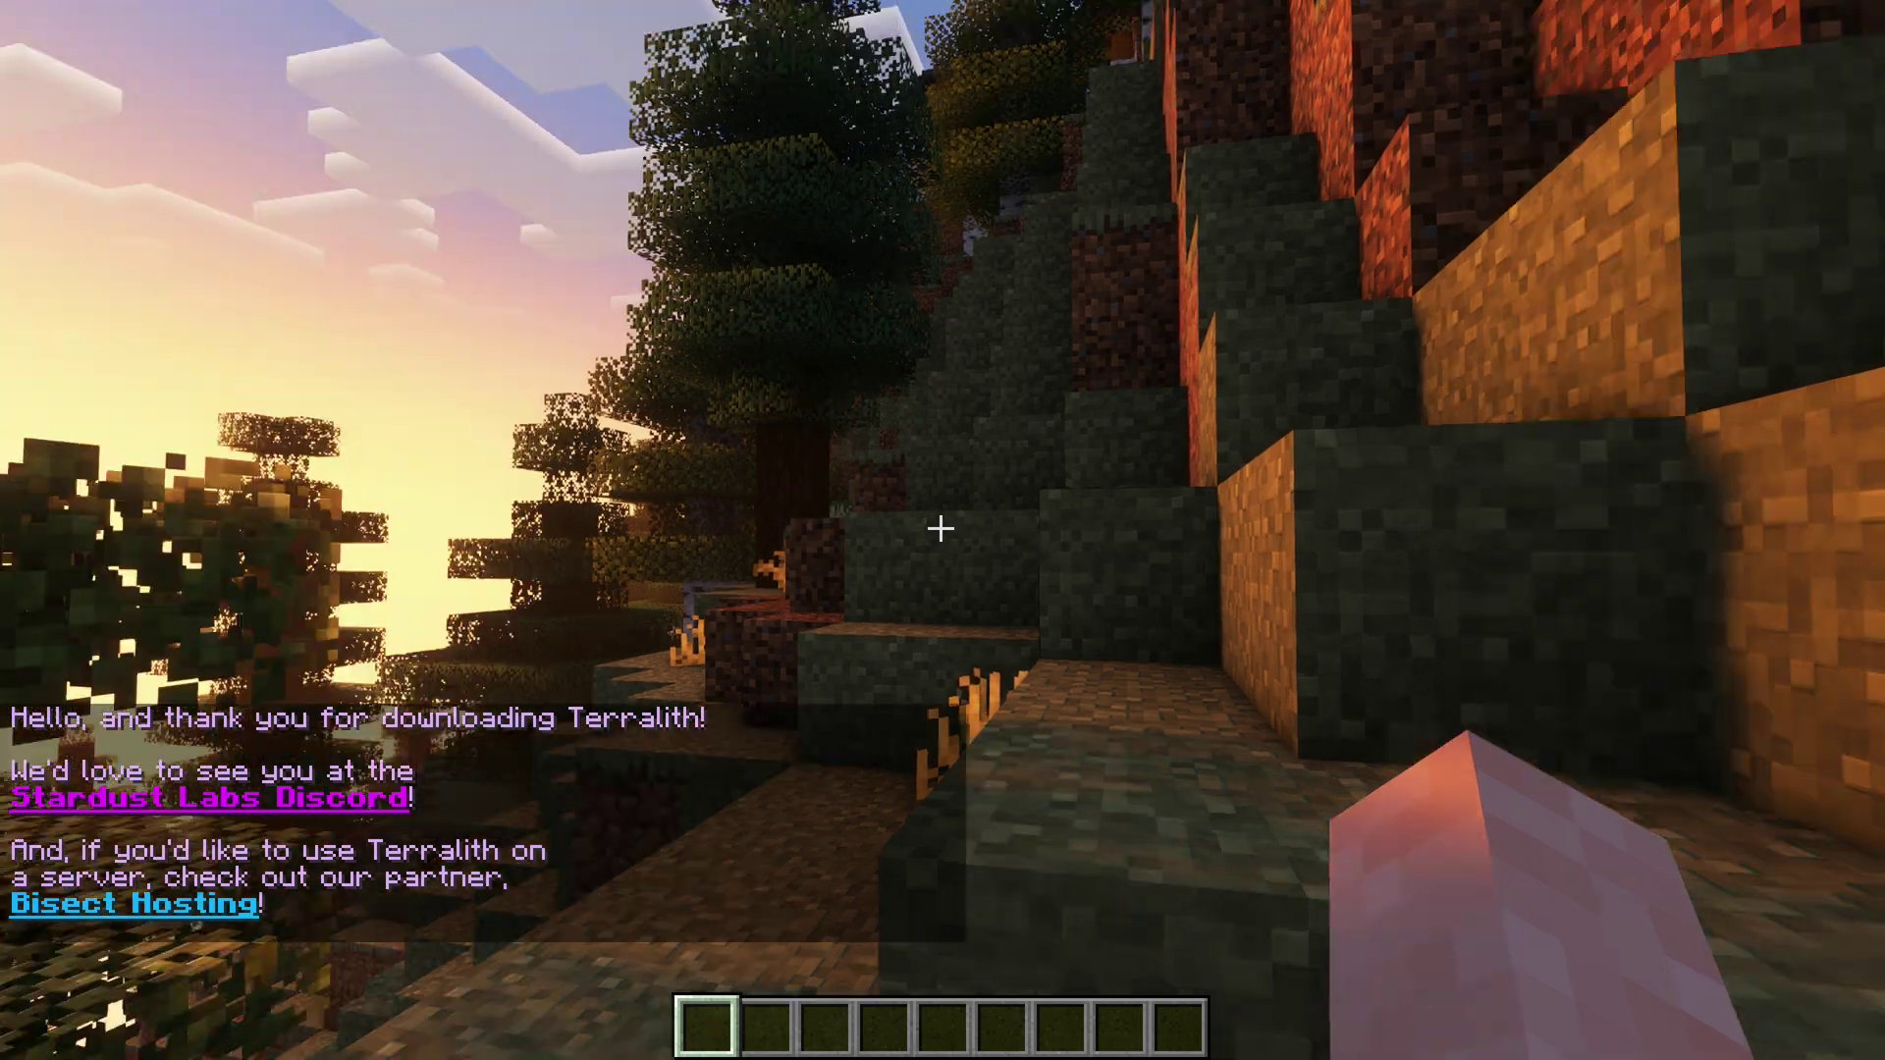
# Step: Hide the game HUD and fly over the snowy mountain near the spawn point to examine the Terralith terrain
pyautogui.moveTo(940, 529)
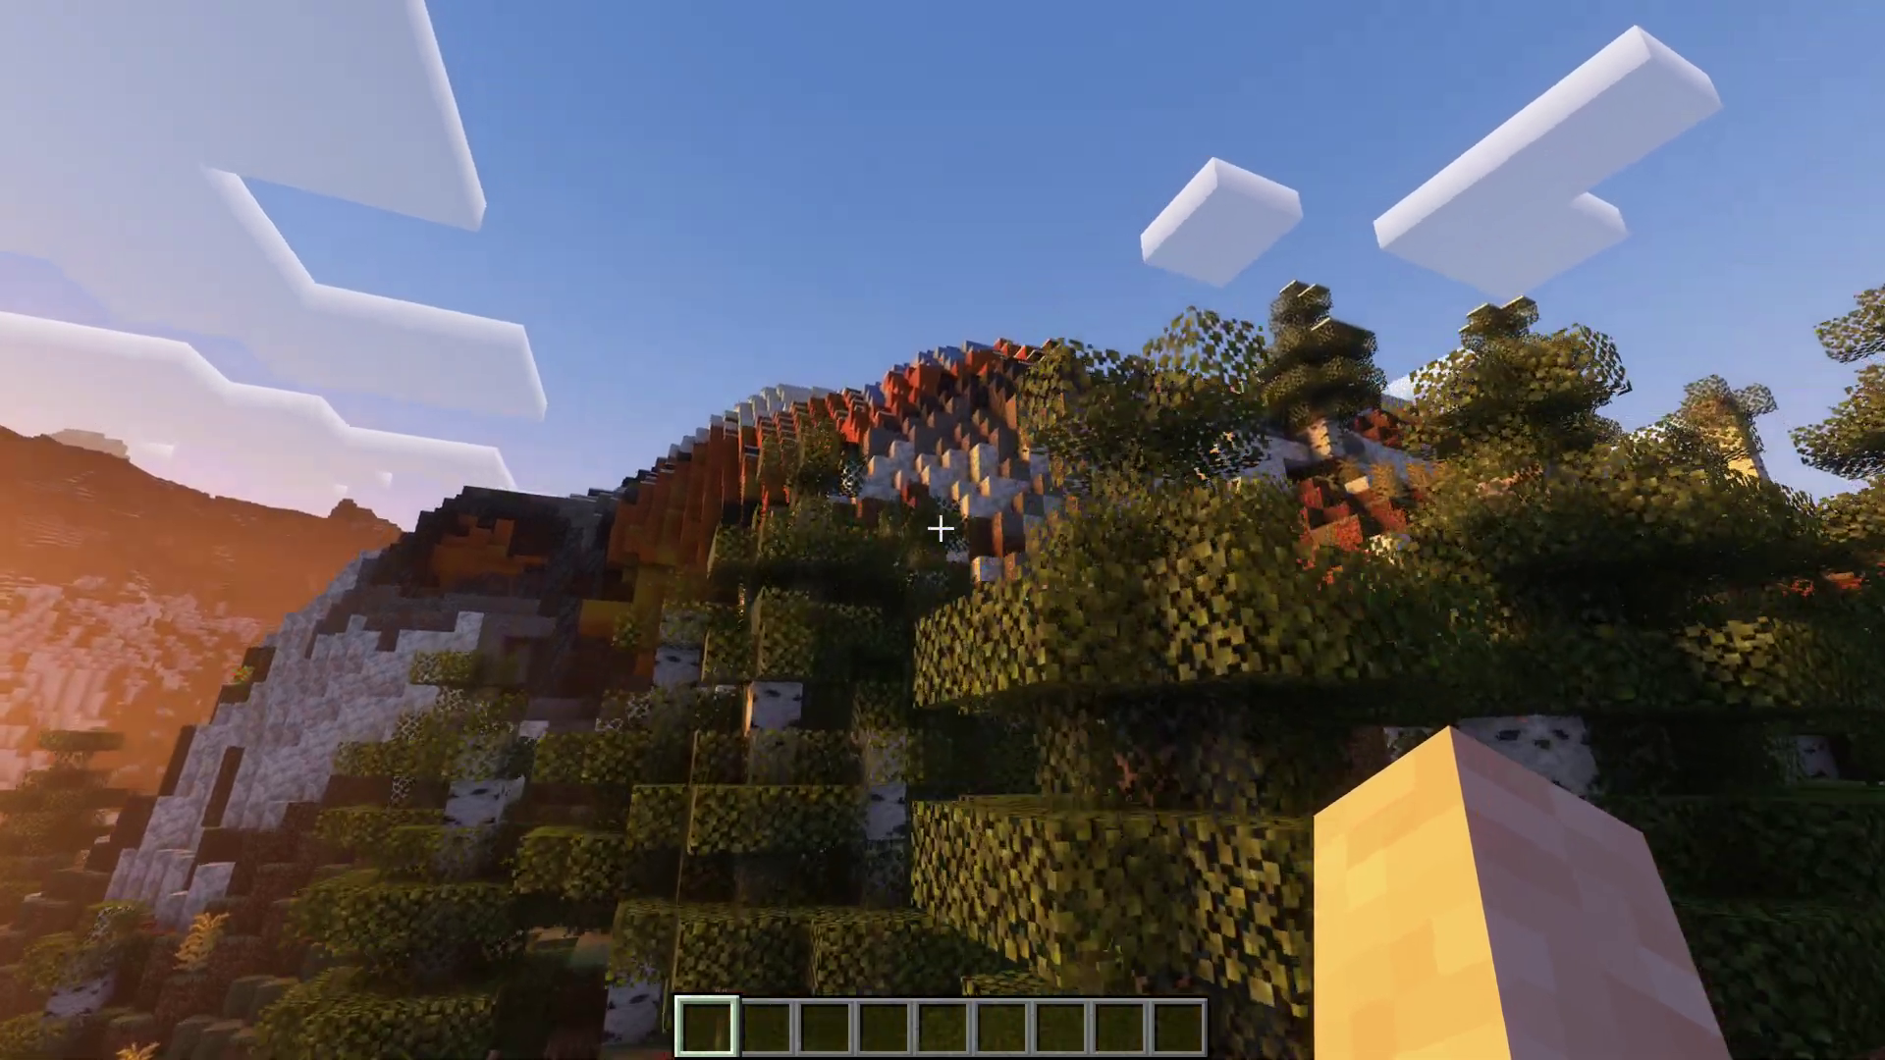
pyautogui.press('w')
pyautogui.press('s')
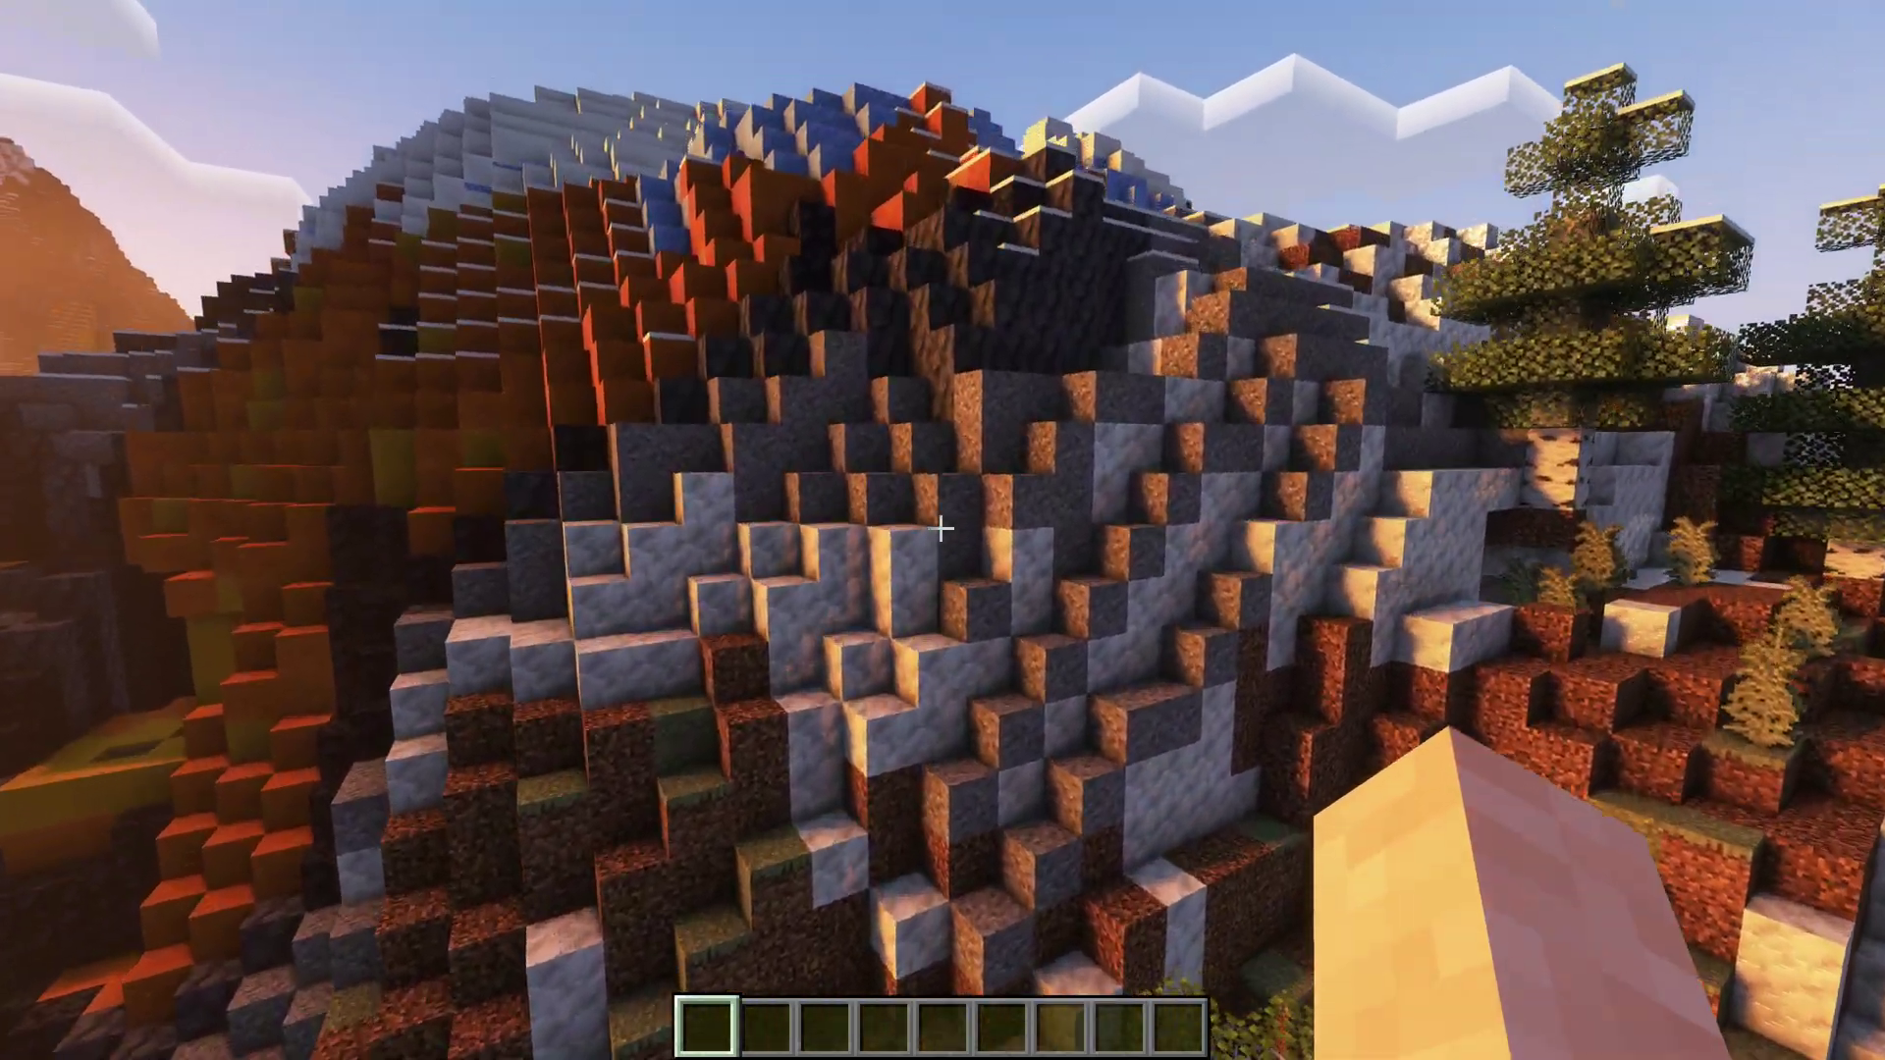
pyautogui.press('F1')
pyautogui.press('w')
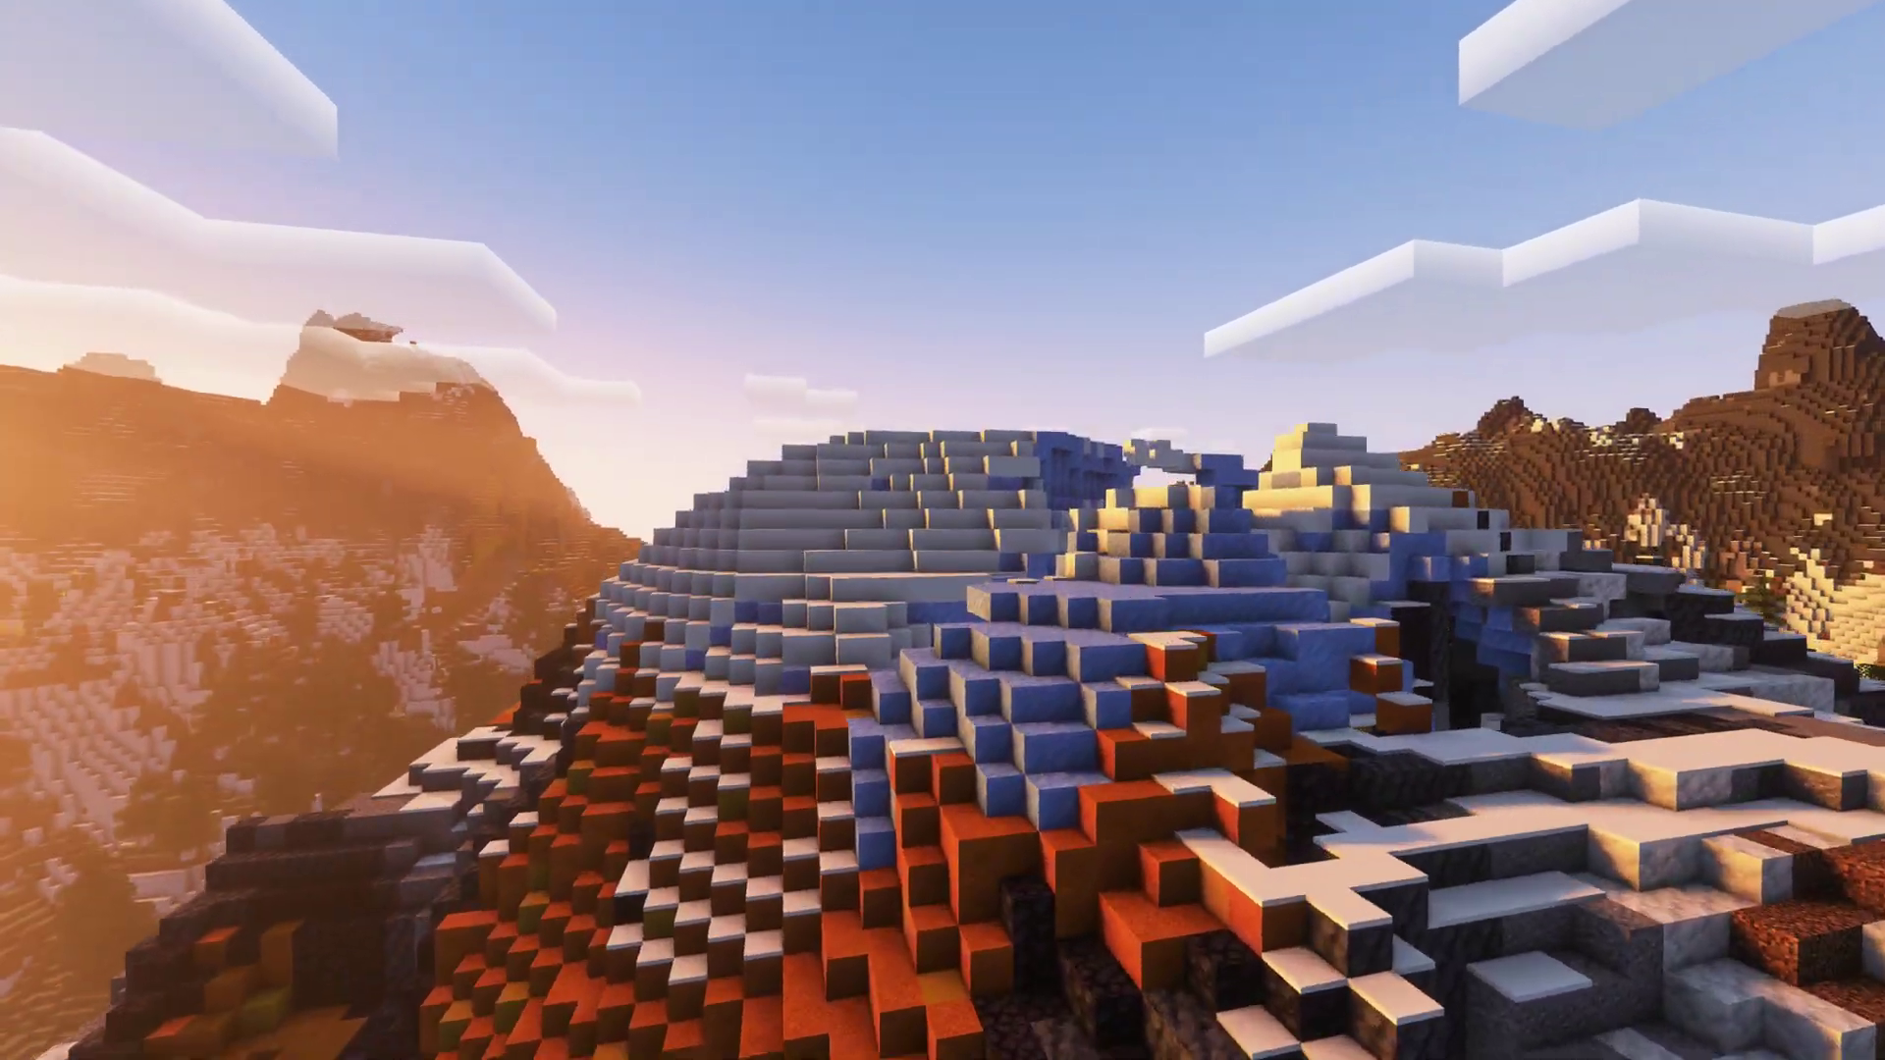
pyautogui.press('w')
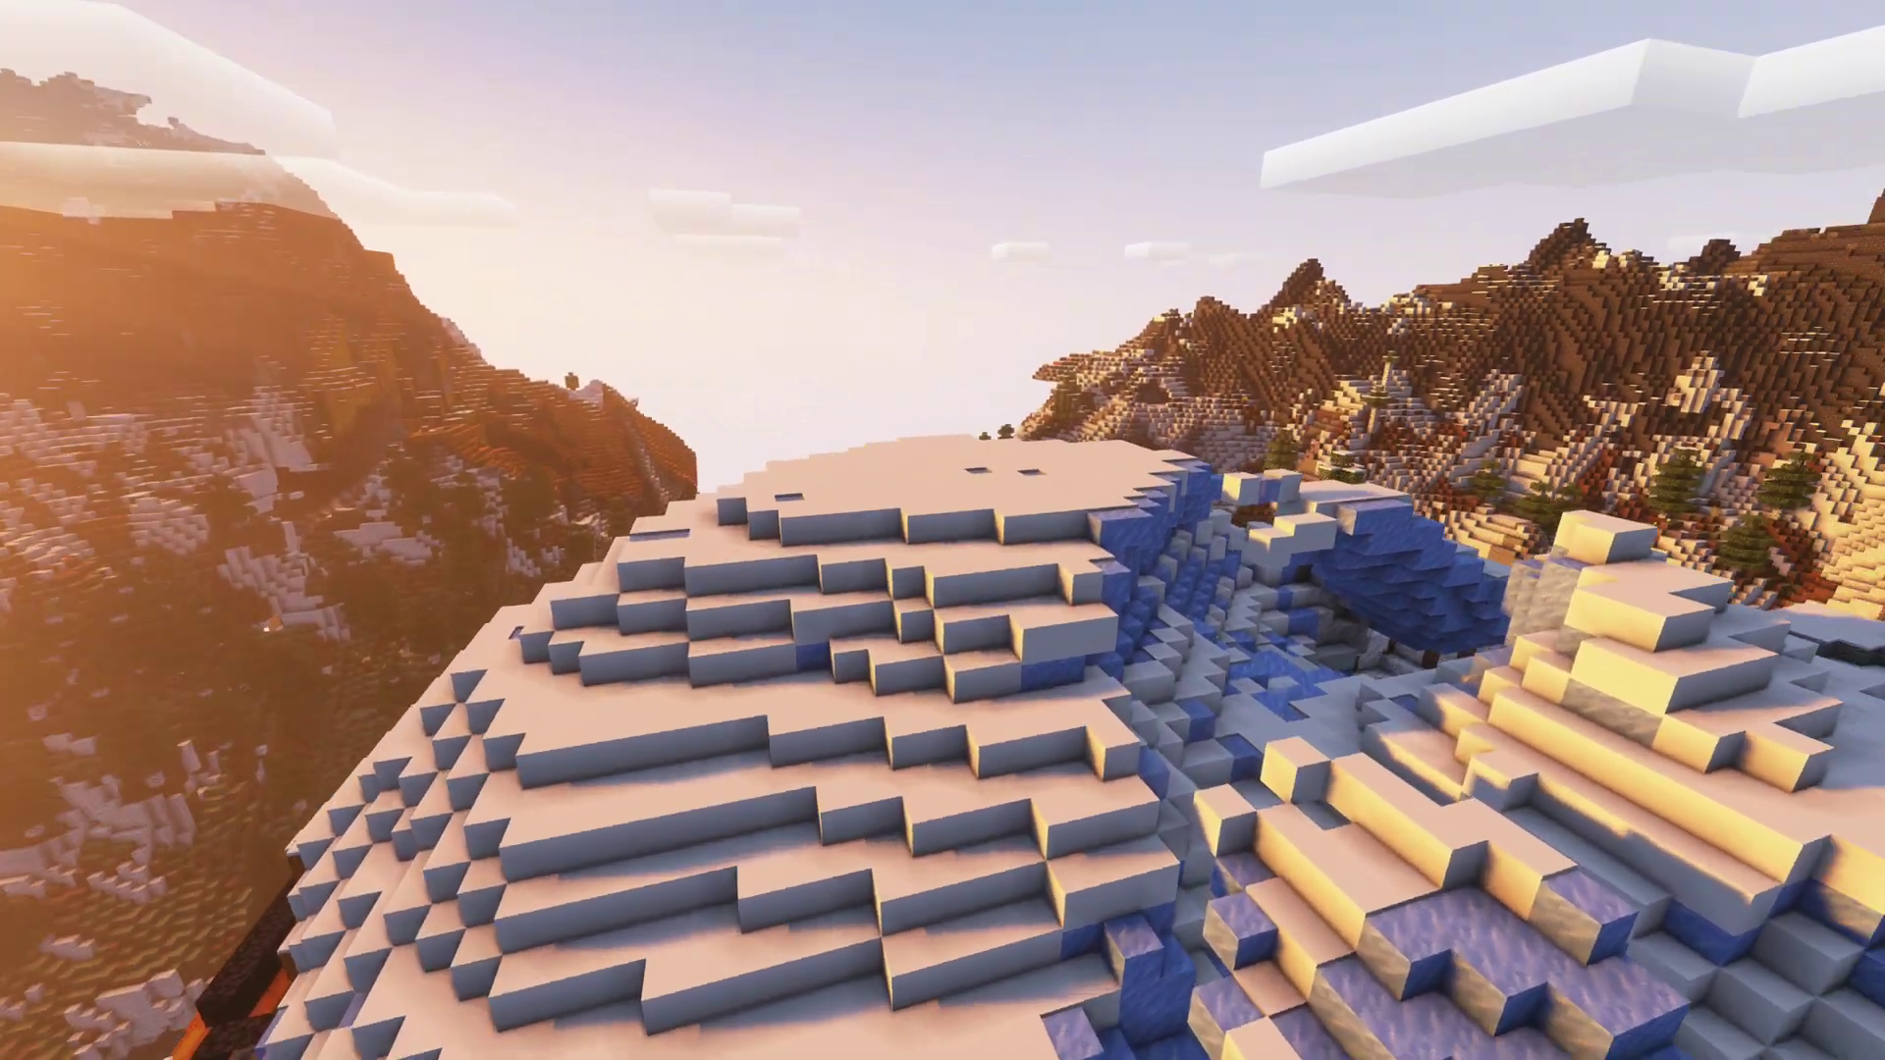
pyautogui.press('w')
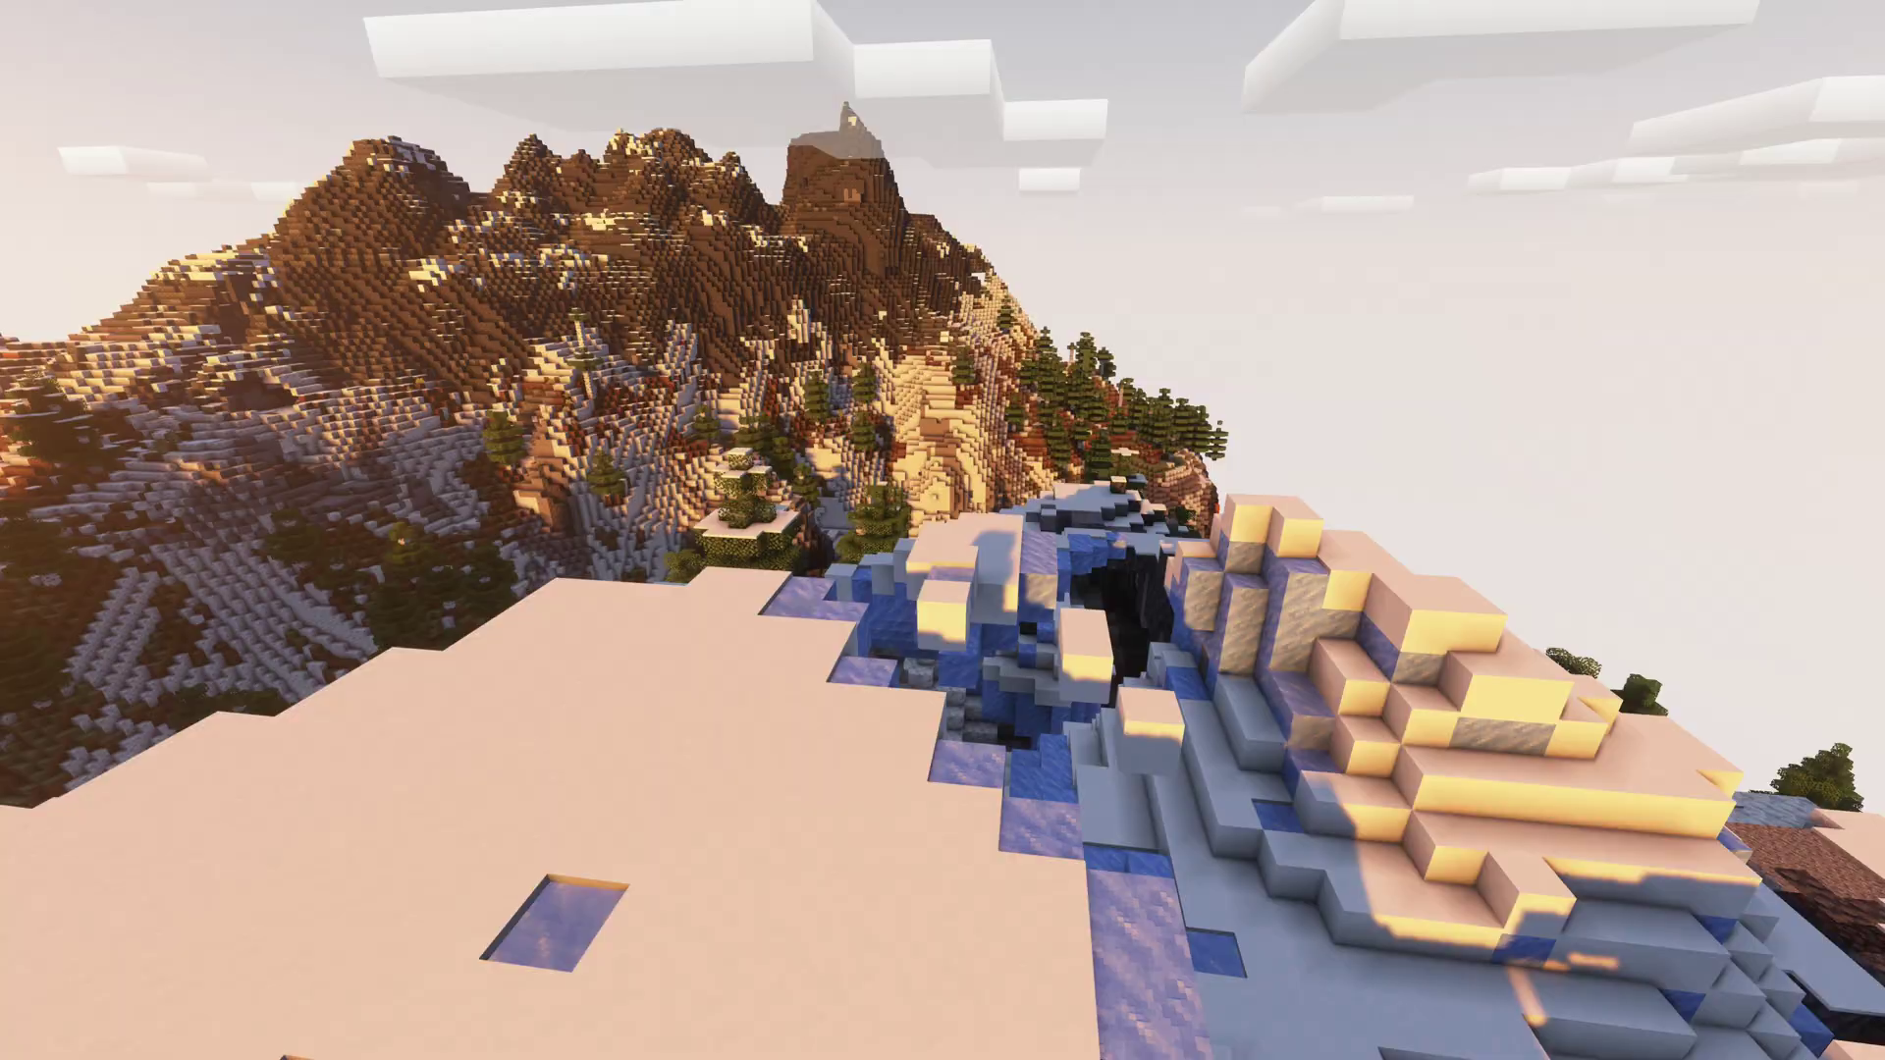